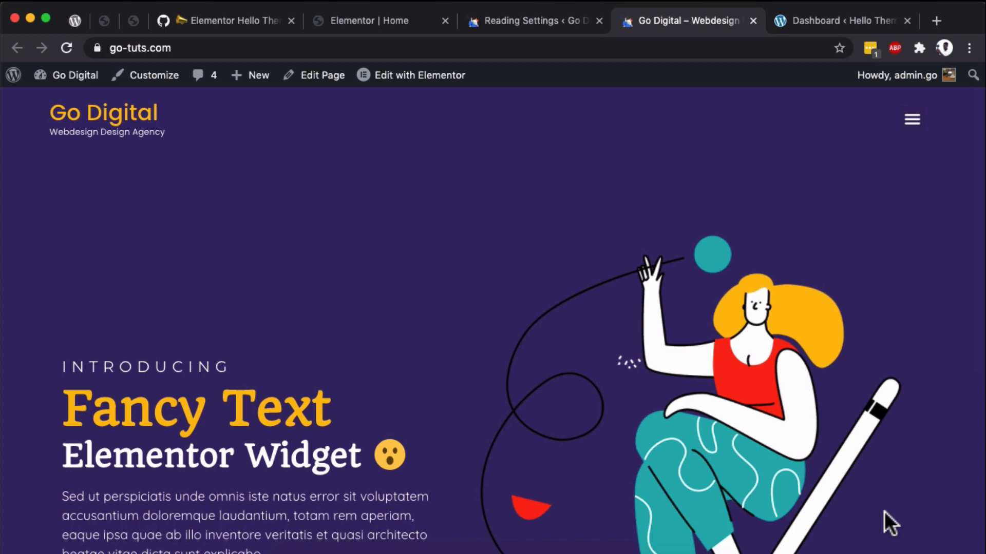
- Examine the Go Digital demo site's header, footer and menu at full width and at a narrow mobile width
scroll(884, 512, "down", 6)
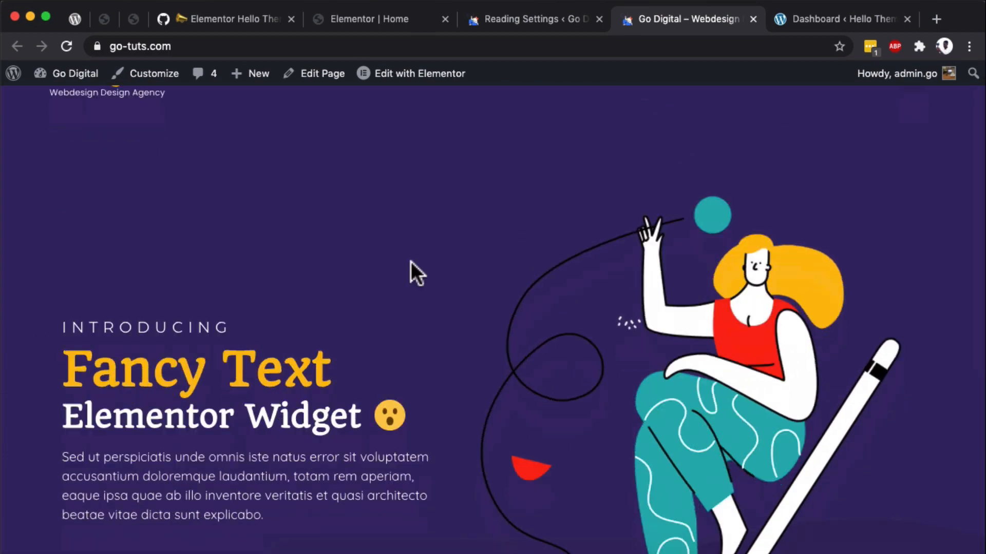
scroll(411, 261, "up", 6)
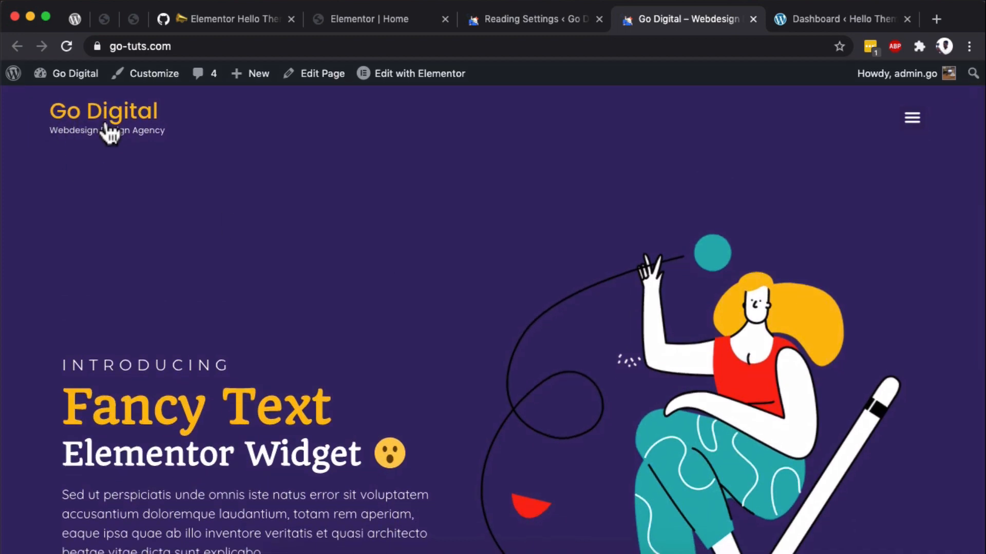
scroll(739, 328, "down", 6)
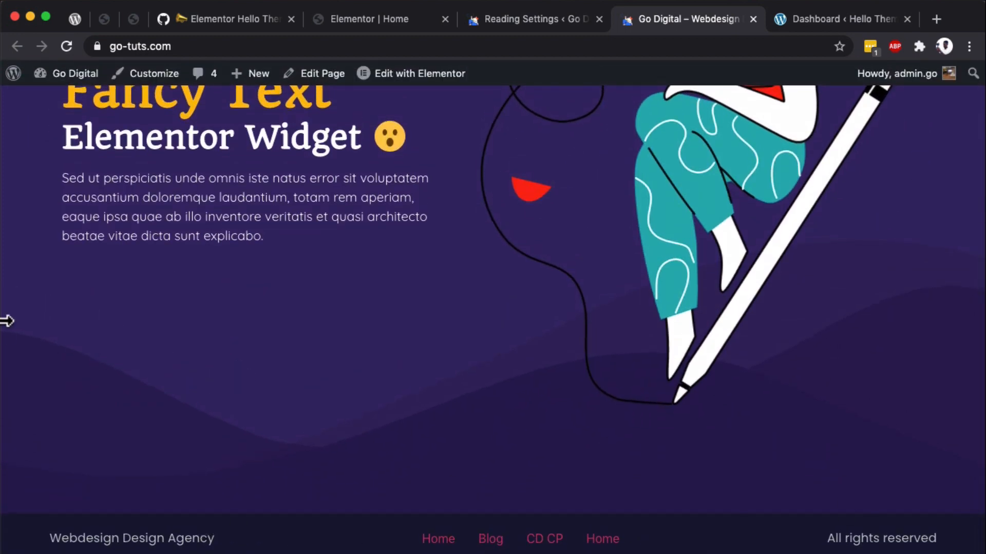
scroll(209, 287, "up", 6)
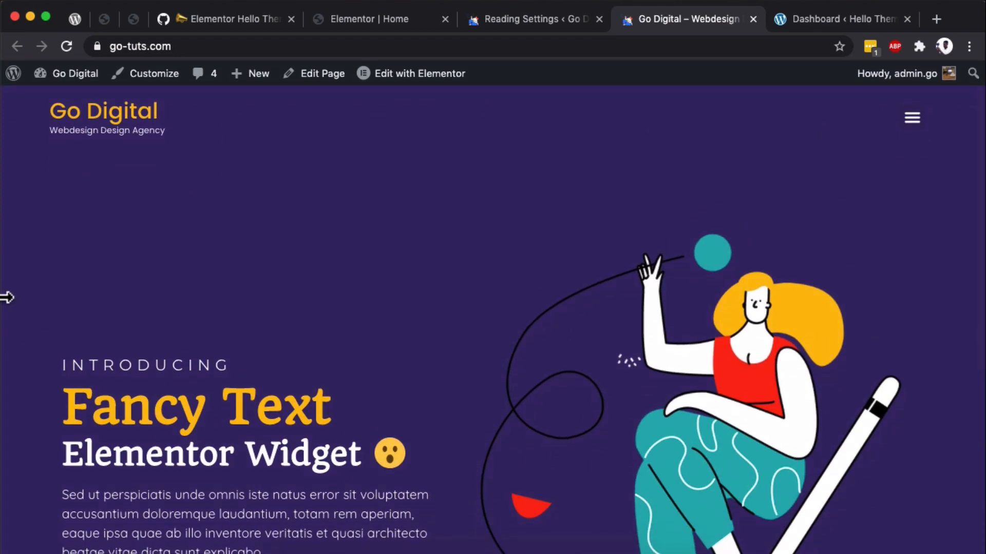
left_click_drag(26, 295, 407, 281)
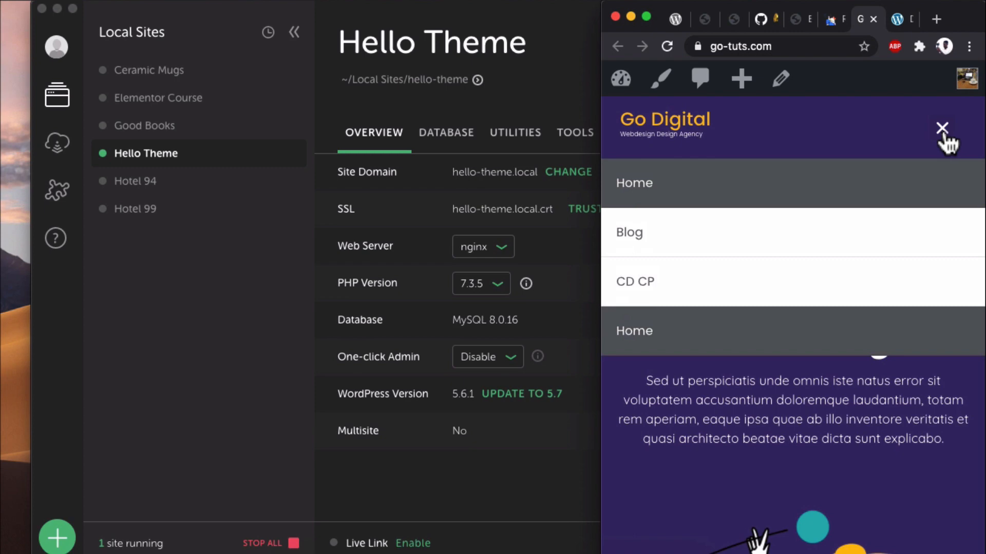
left_click(942, 129)
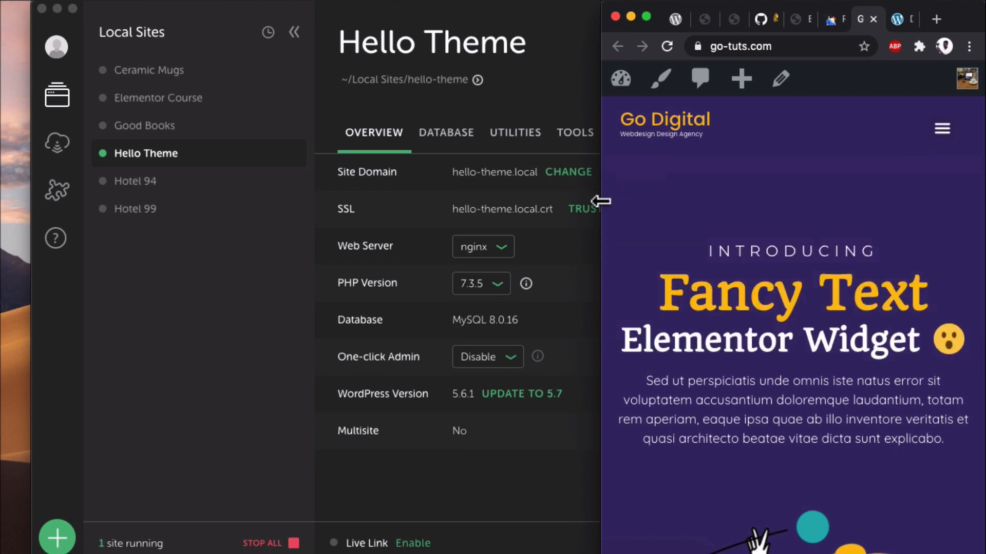
left_click_drag(594, 203, 6, 208)
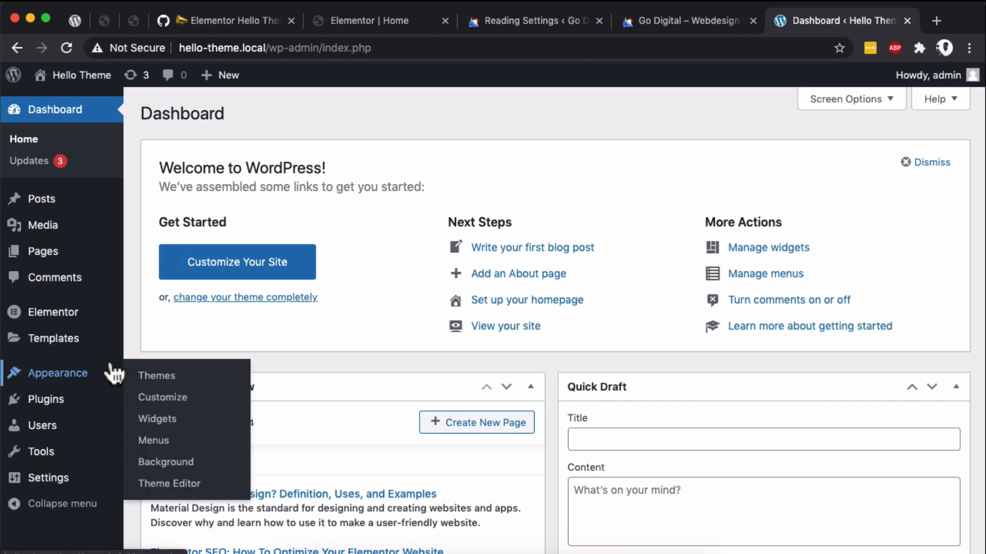
- Check the installed plugins and read the Elementor Hello Theme v2.4 beta installation notes on GitHub
left_click(57, 403)
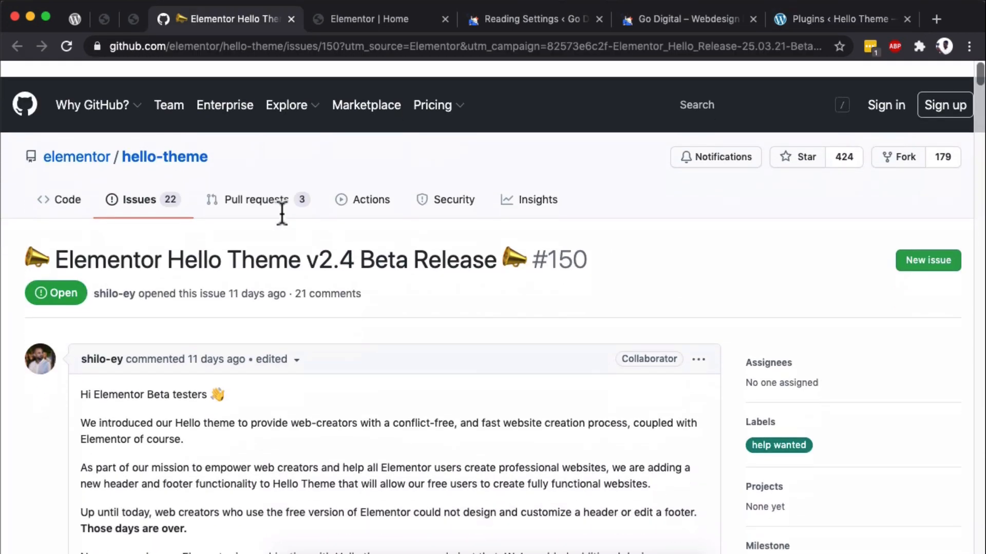
scroll(281, 213, "down", 1)
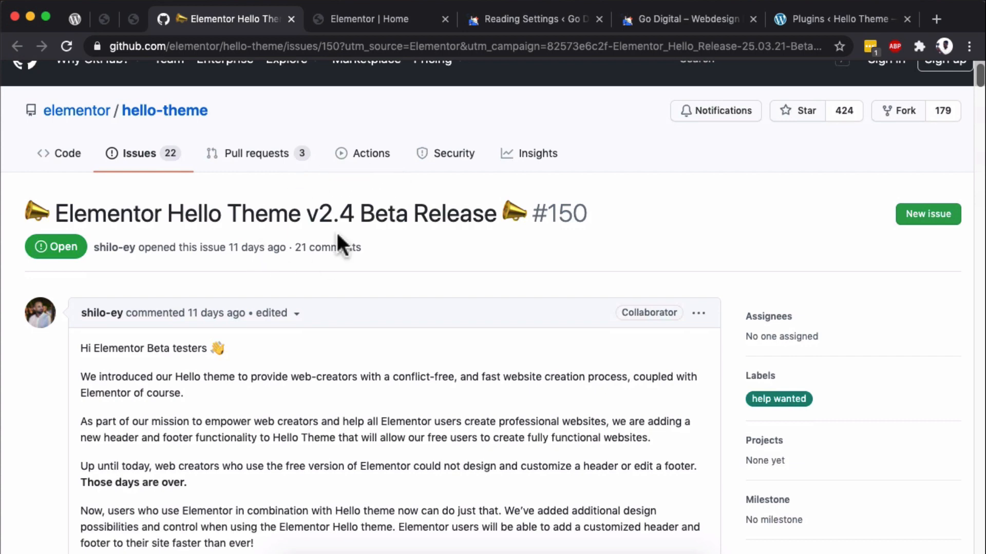
scroll(336, 232, "down", 15)
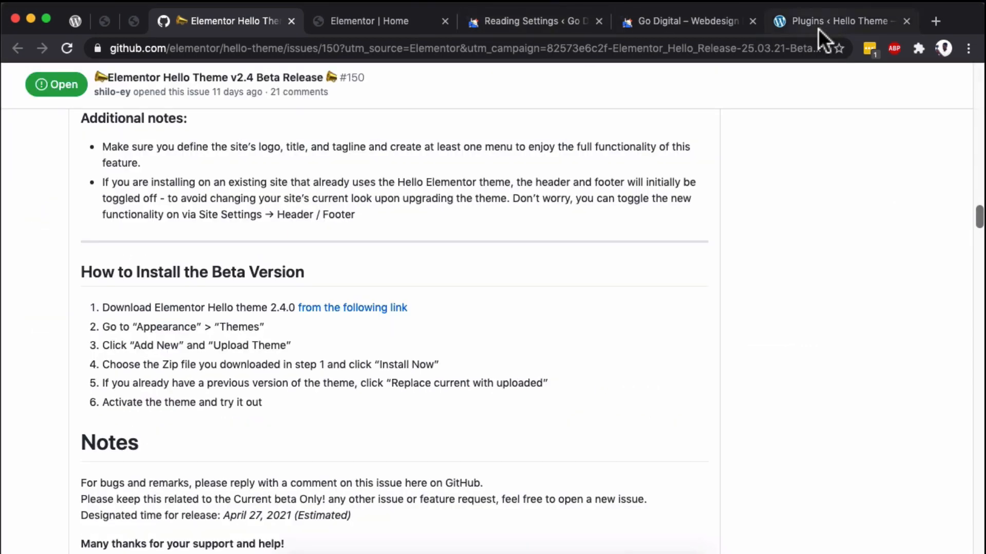
- Return to the Hello Theme site's WordPress admin and open the upload form for adding a new theme
left_click(819, 28)
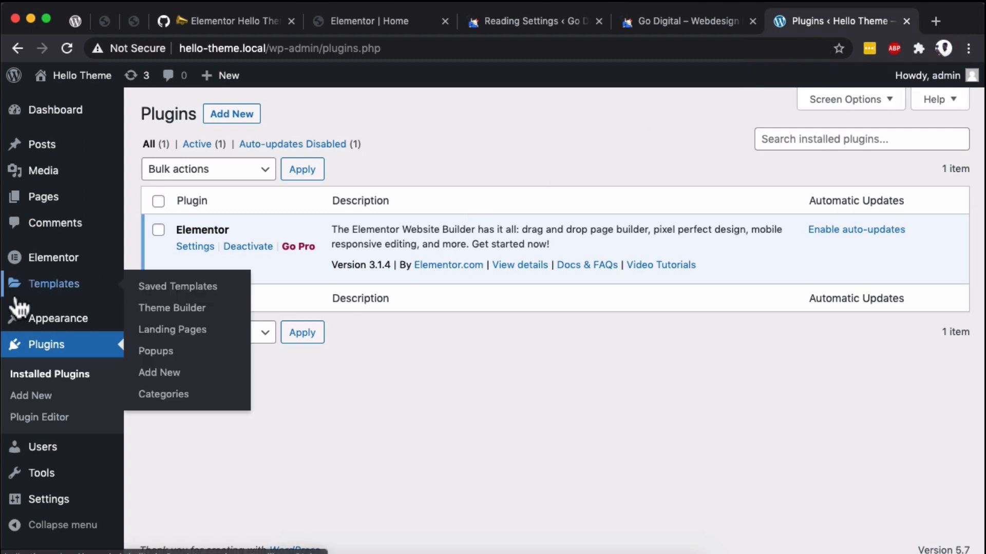
mouse_move(35, 324)
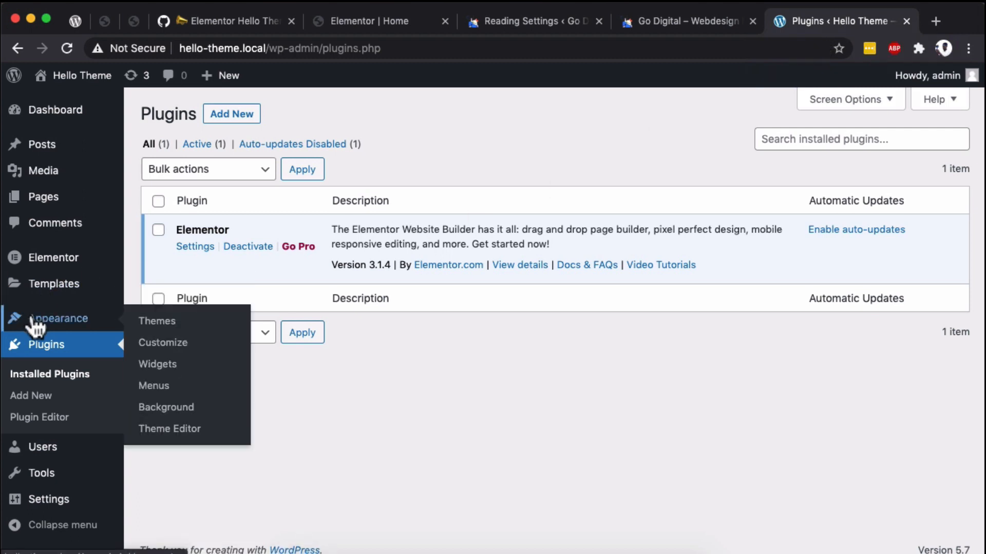
left_click(144, 324)
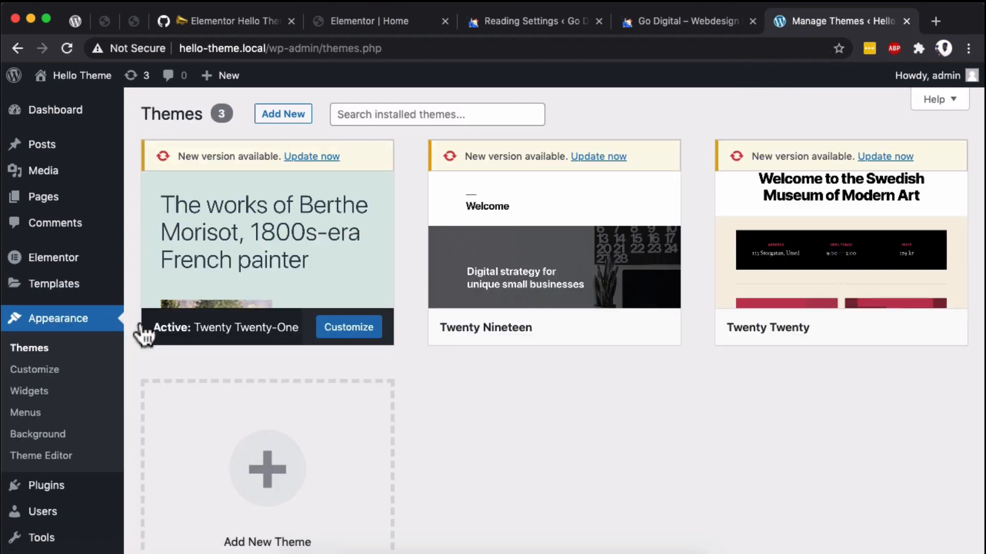
left_click(285, 122)
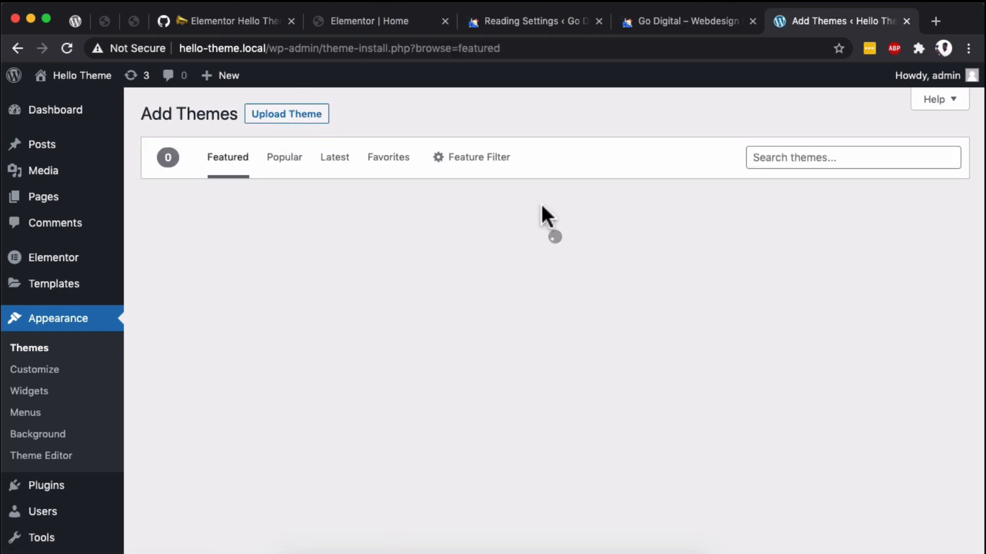
left_click(287, 116)
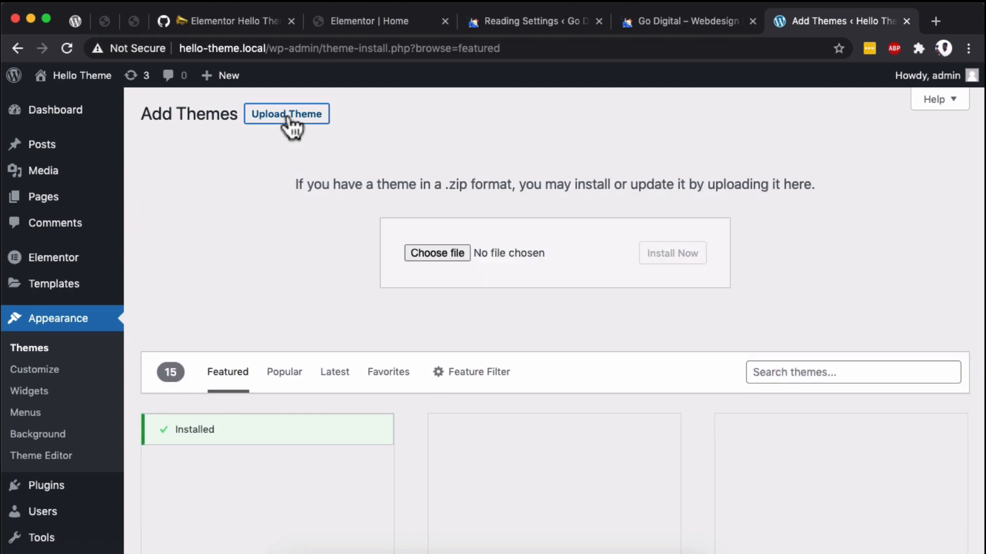
- Install the theme from hello-theme.zip in the Downloads folder and activate Hello Elementor
left_click(425, 255)
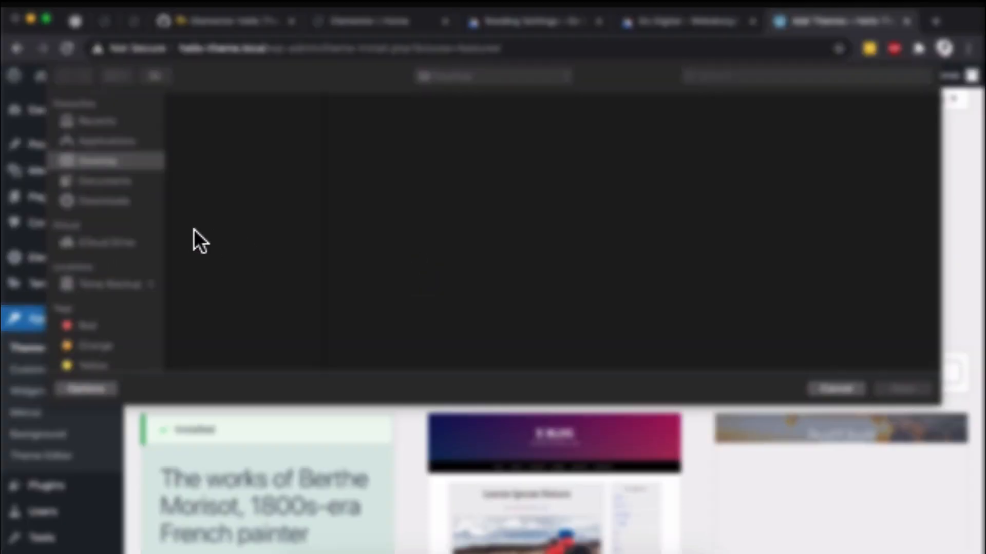
left_click(107, 197)
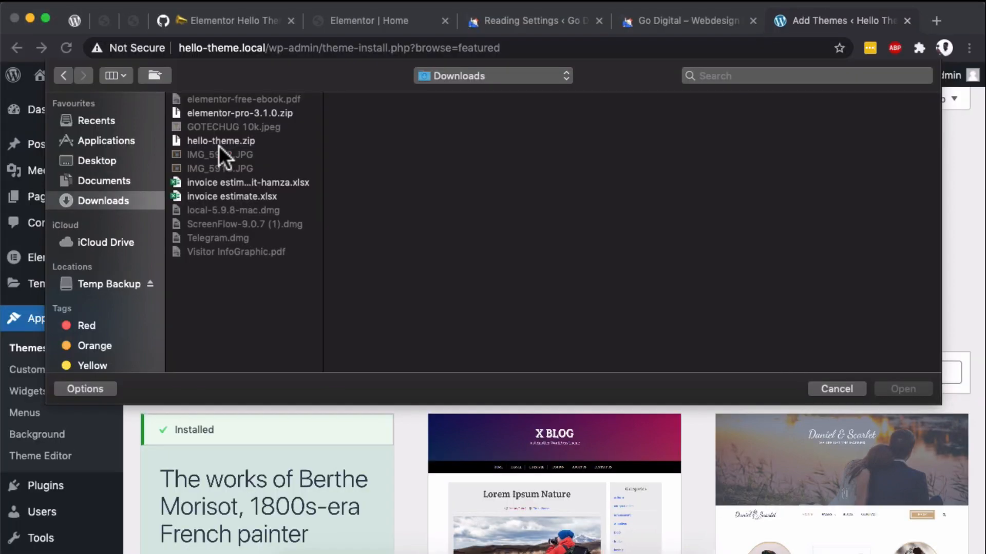
left_click(220, 141)
left_click(903, 388)
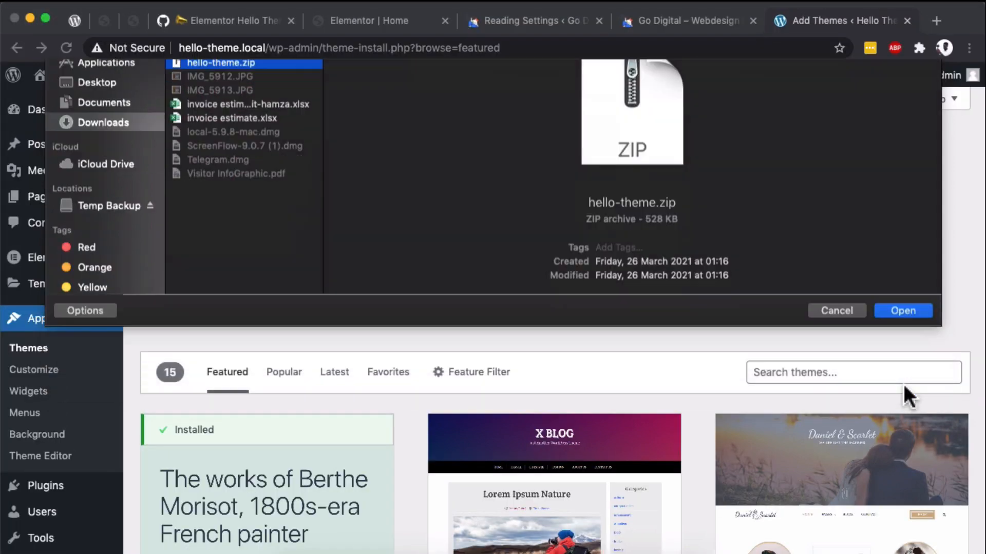
left_click(670, 259)
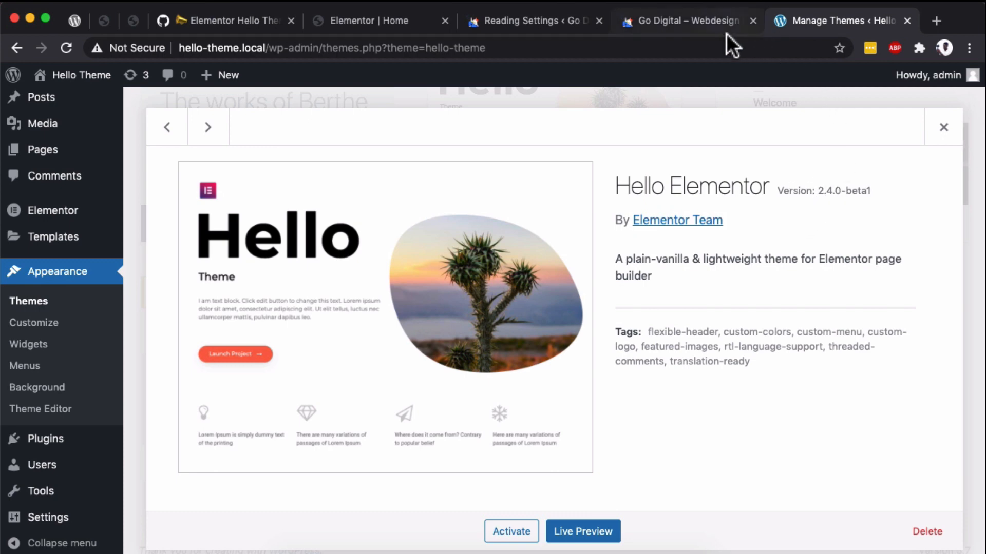
left_click(969, 220)
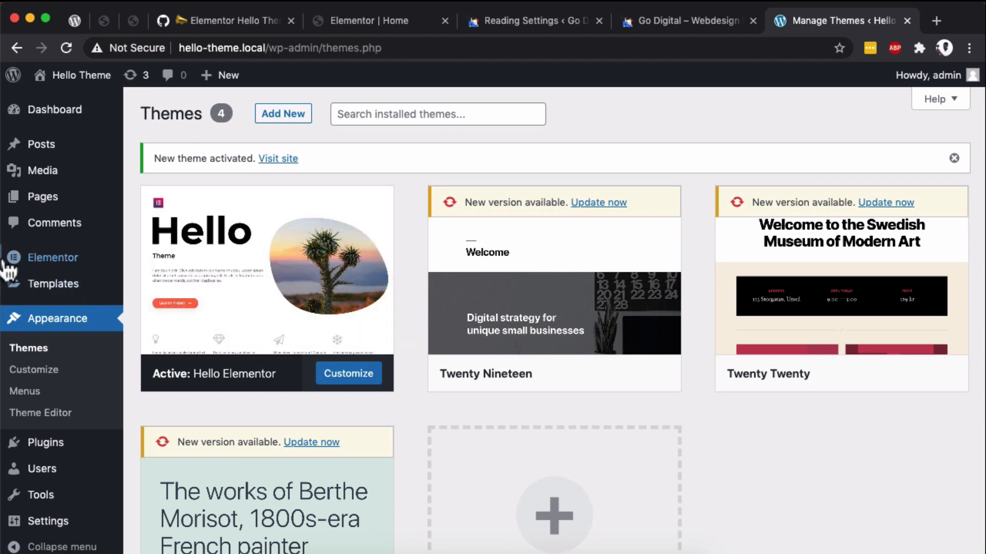
- Set Beta Tester to Enable in Elementor's version control settings and save the changes
mouse_move(54, 264)
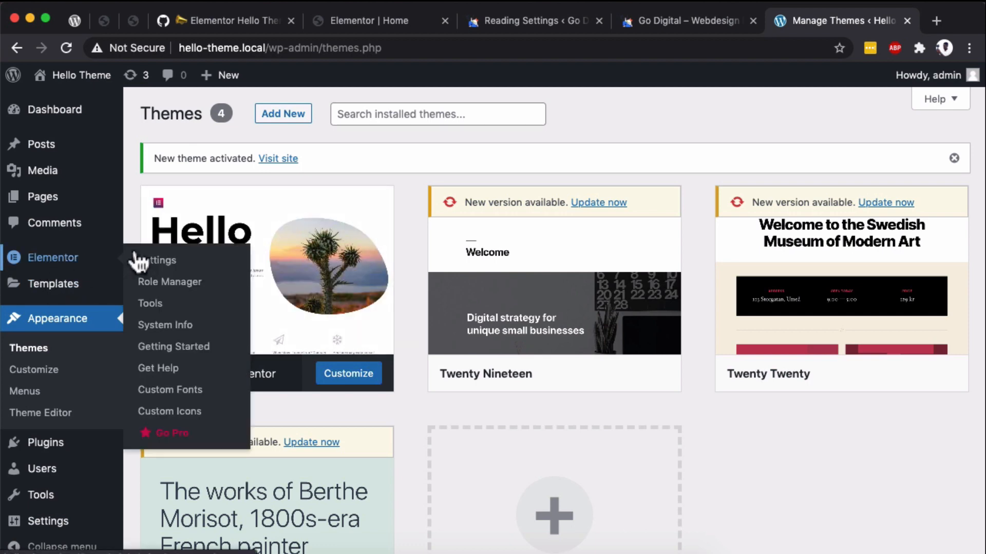
left_click(149, 306)
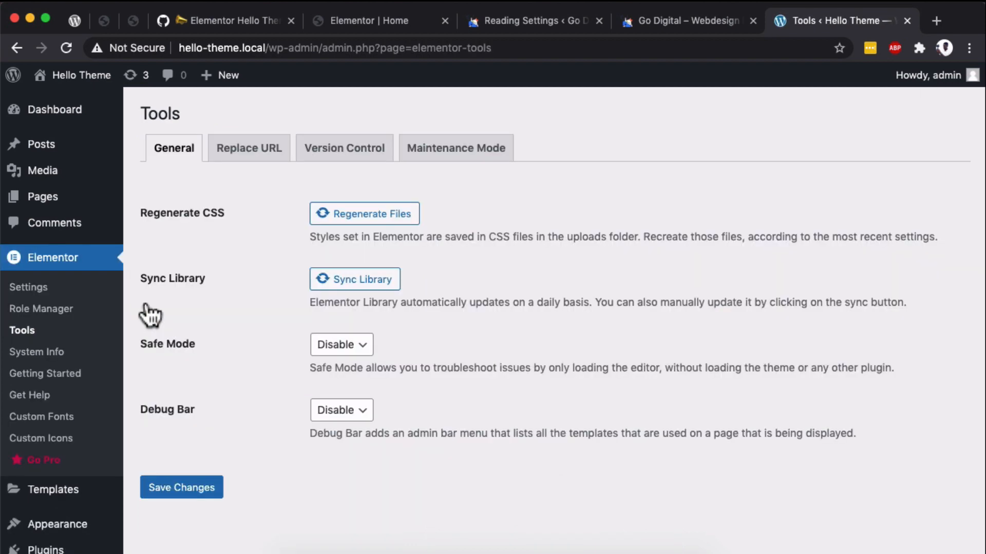
left_click(332, 158)
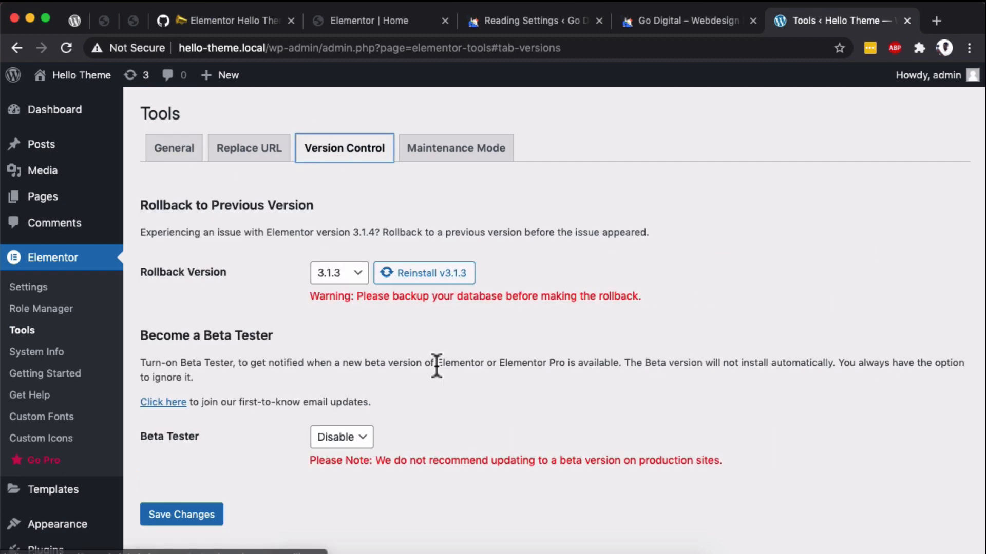
scroll(390, 360, "down", 3)
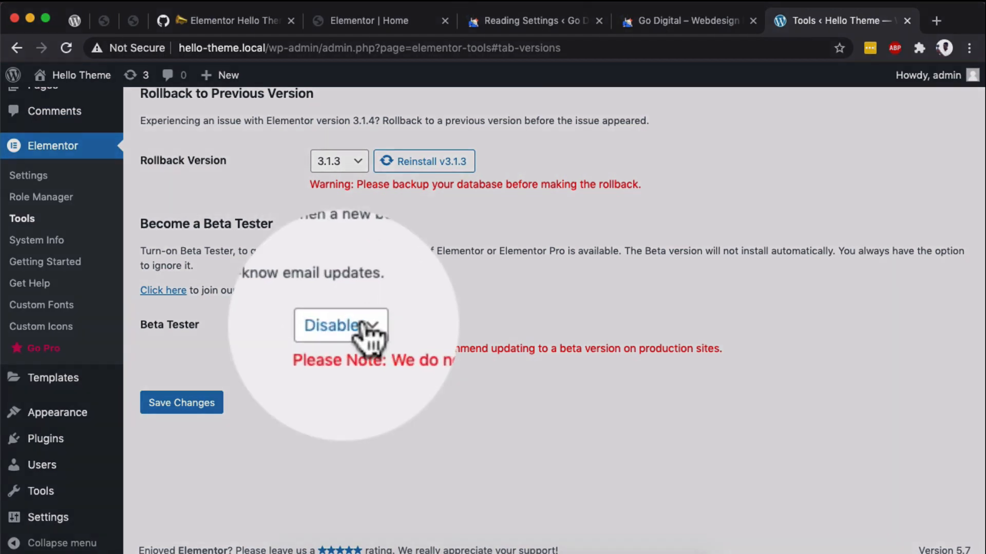
left_click(357, 327)
left_click(339, 339)
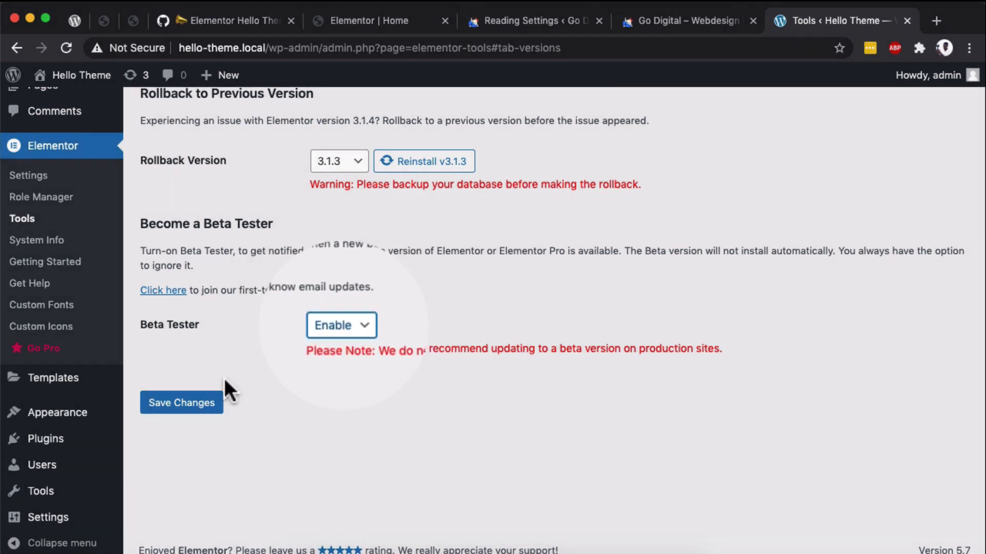
left_click(205, 402)
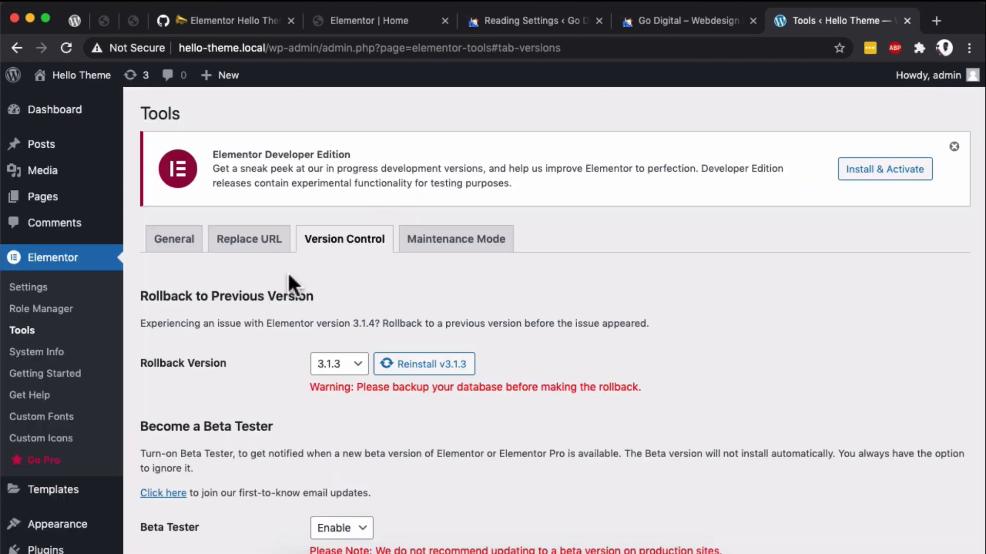
- Open the Sample Page for editing, dismiss the block editor welcome guide and switch to editing with Elementor
left_click(45, 204)
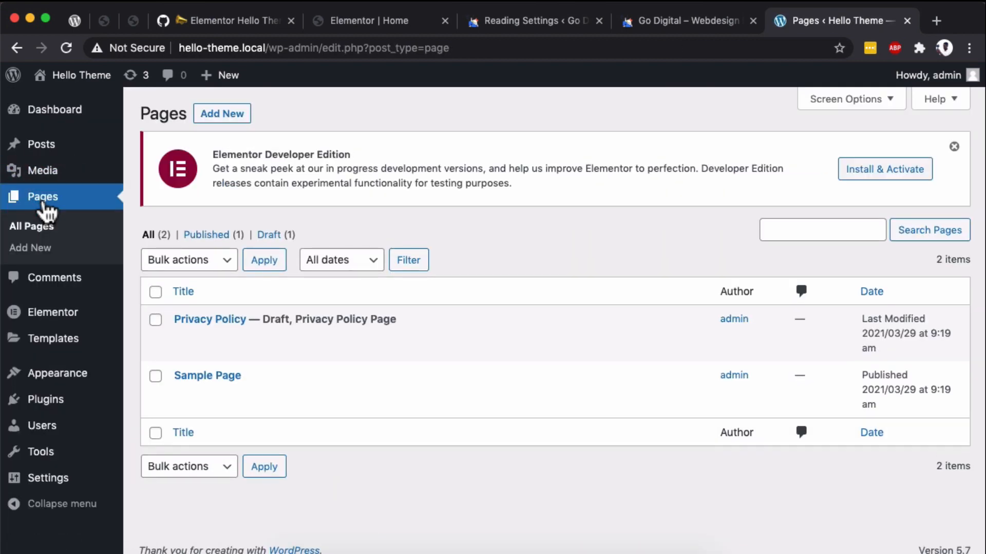
mouse_move(212, 424)
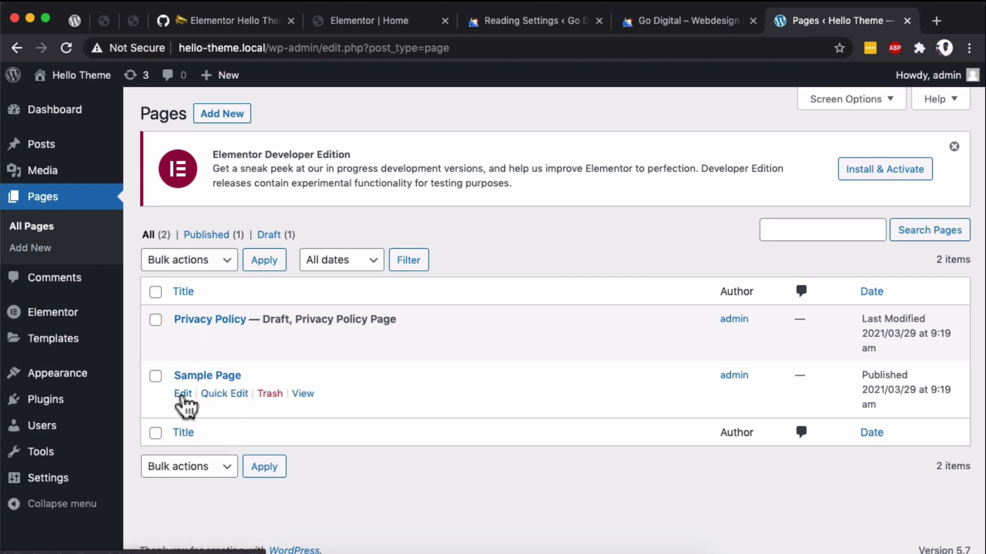
left_click(183, 394)
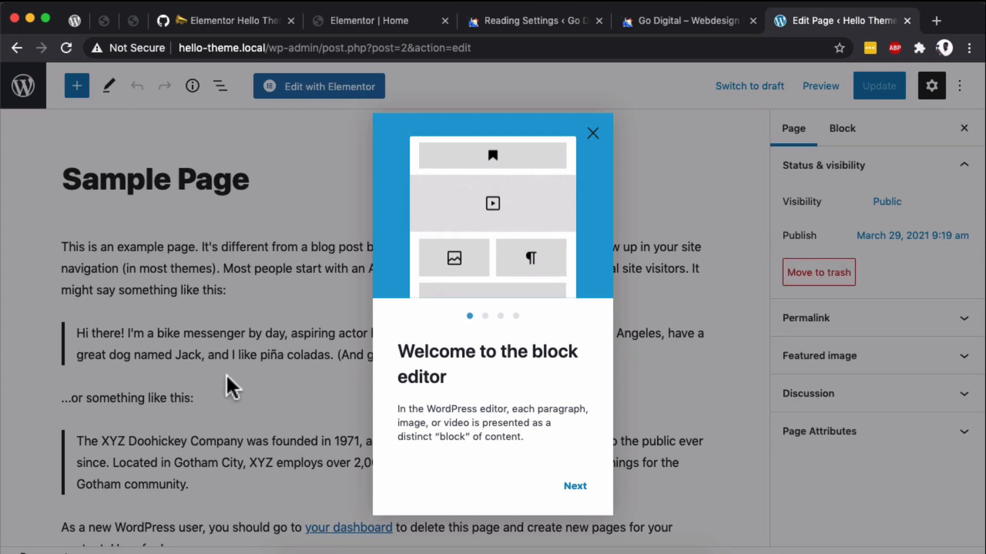
left_click(593, 135)
left_click(360, 87)
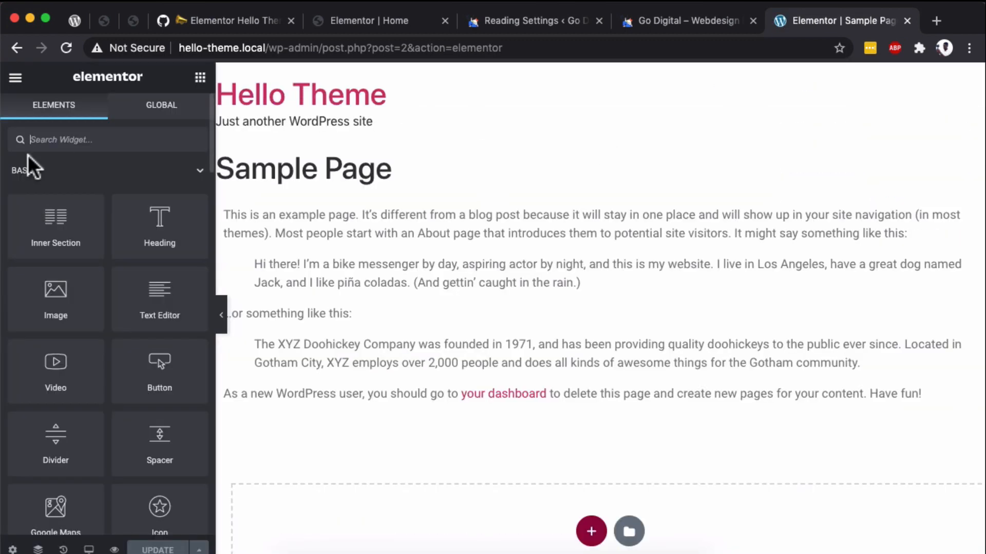
- Preview the Sample Page and the site's home page, and compare their header and footer with the Go Digital demo
left_click(114, 550)
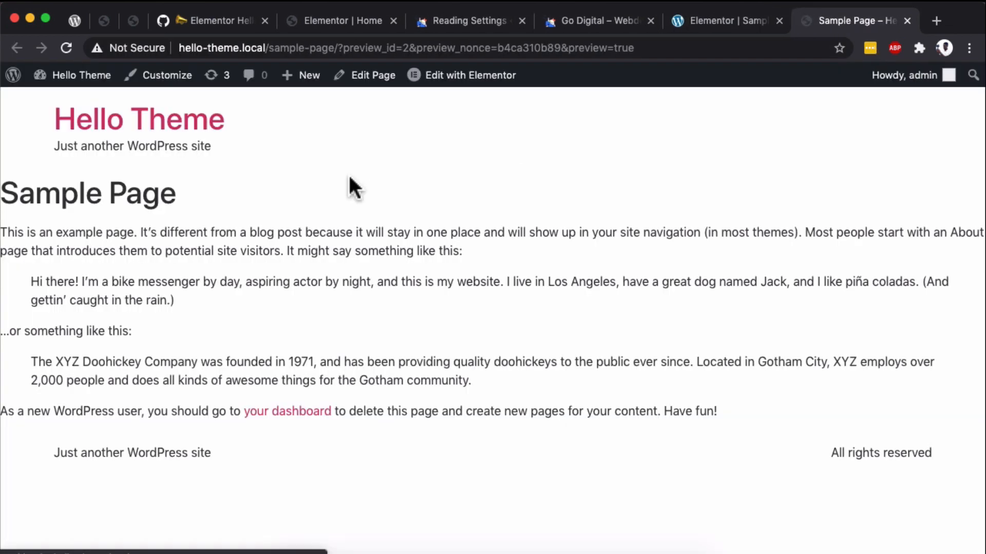
left_click(187, 134)
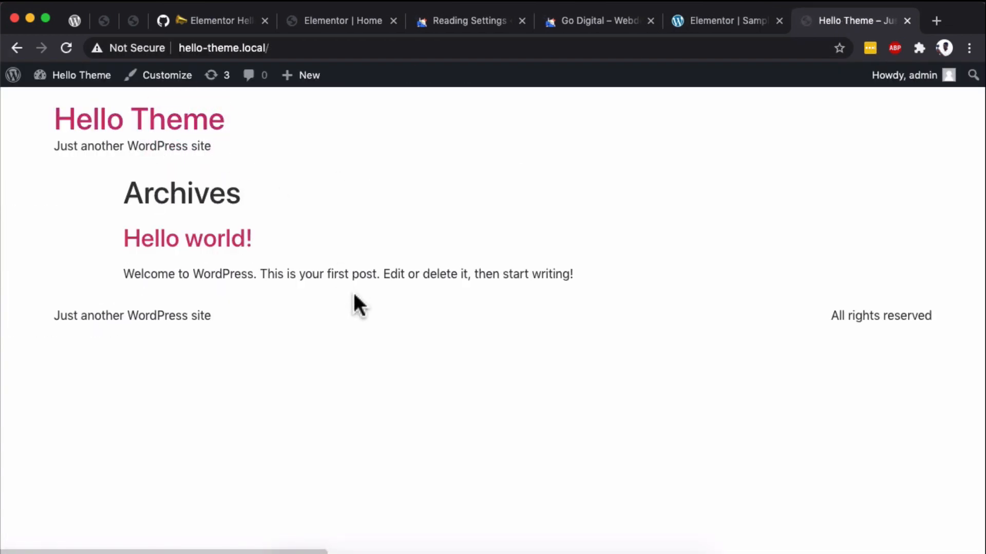
left_click(583, 27)
scroll(465, 269, "down", 3)
scroll(465, 269, "up", 3)
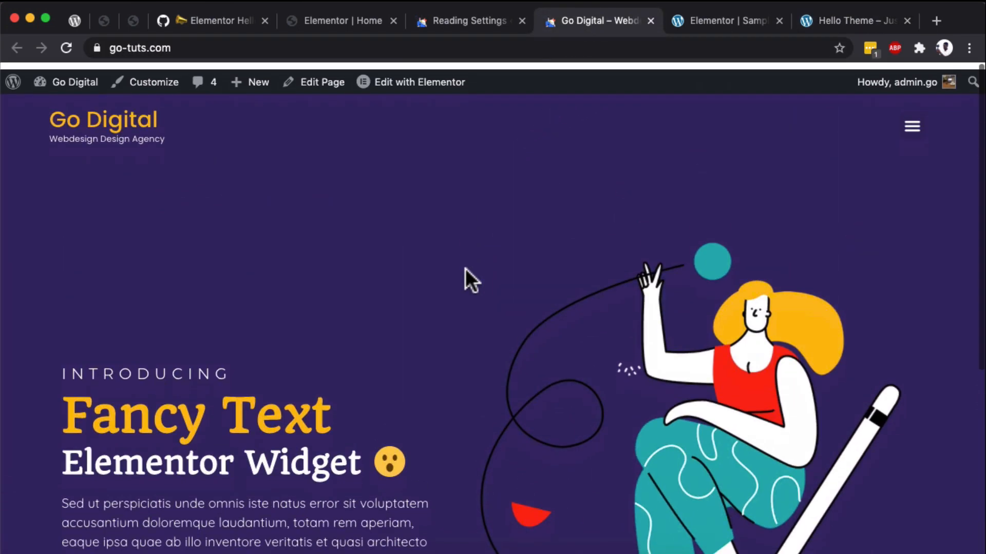
- Return to the Sample Page in the Elementor editor and open the Site Settings
left_click(738, 26)
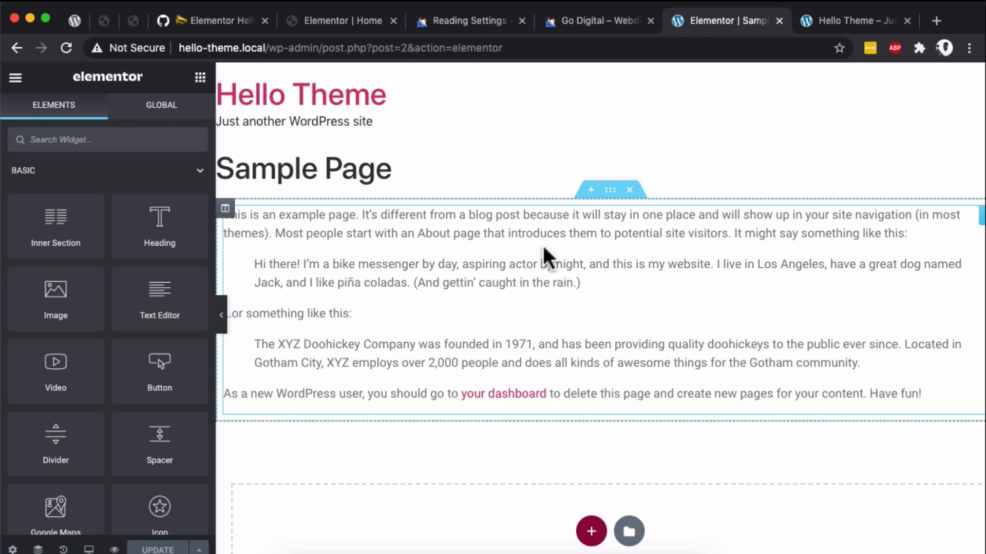
left_click(16, 80)
left_click(71, 163)
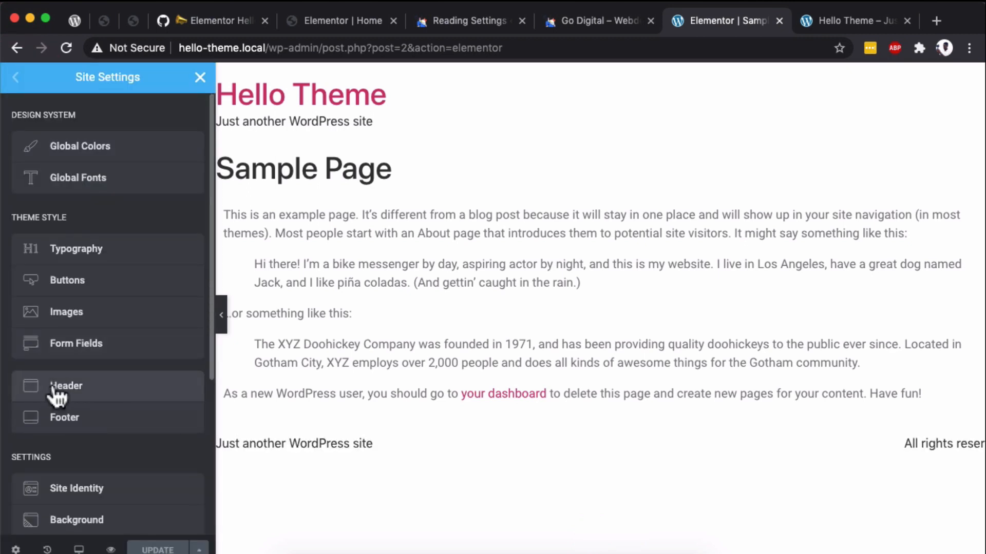
- In the Header site settings, try the Inverted and Centered layouts, and return the layout to Default
left_click(64, 393)
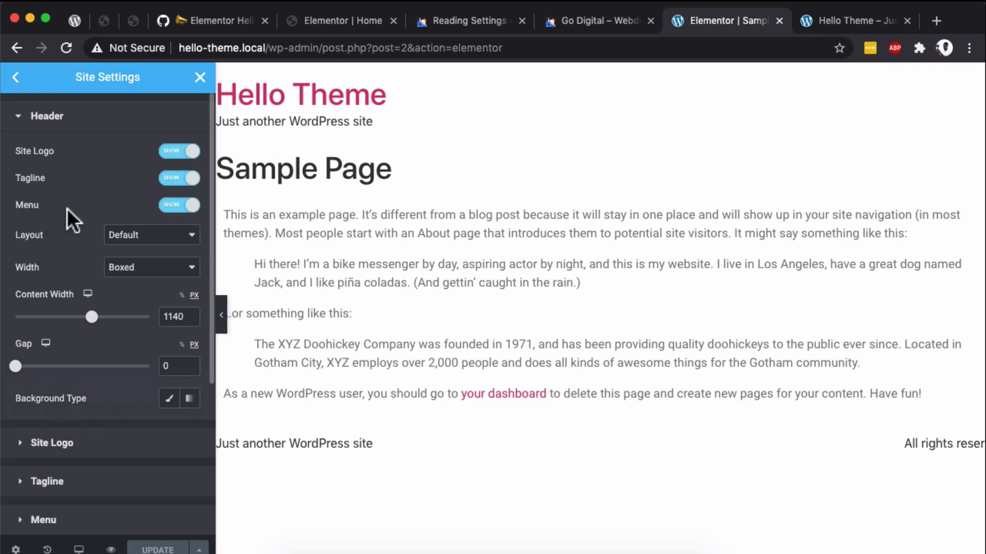
left_click(144, 235)
left_click(134, 245)
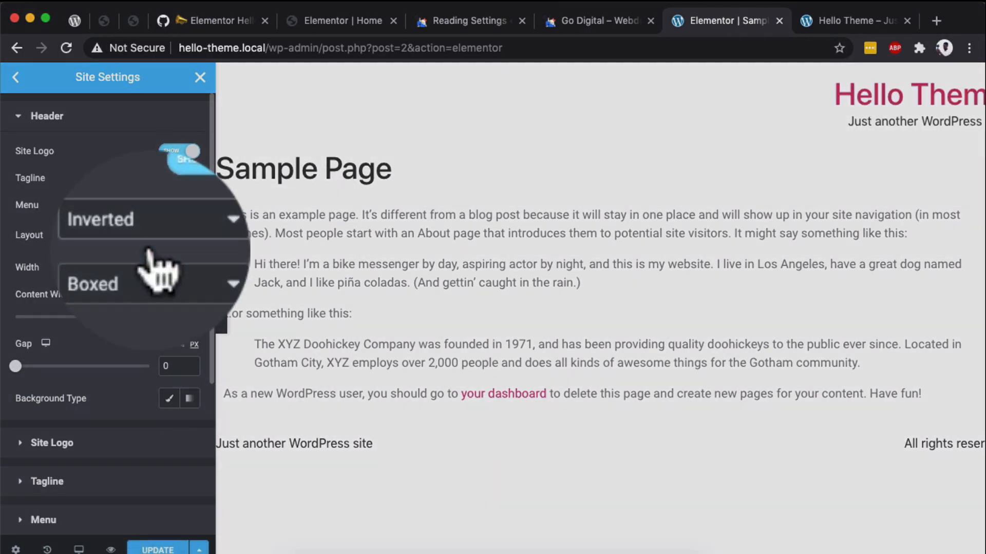
left_click(147, 238)
left_click(149, 248)
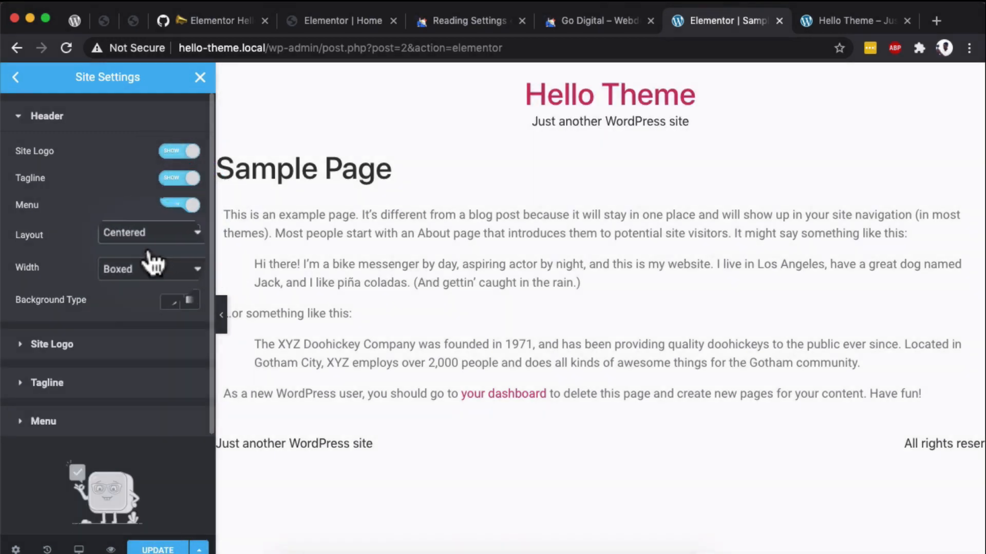
left_click(154, 236)
left_click(145, 208)
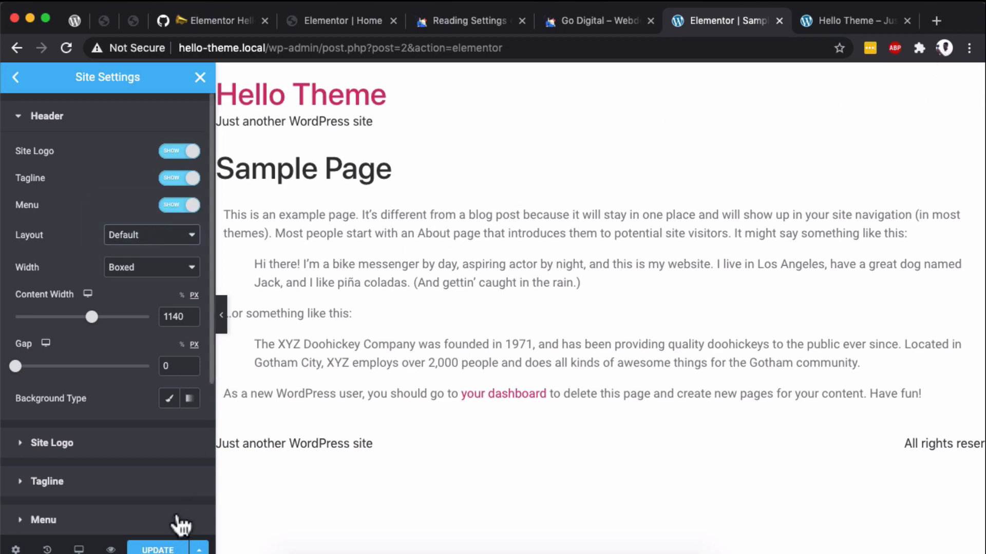
- Preview the Sample Page in a new tab and go from it to the site's menu management page
left_click(111, 550)
mouse_move(57, 97)
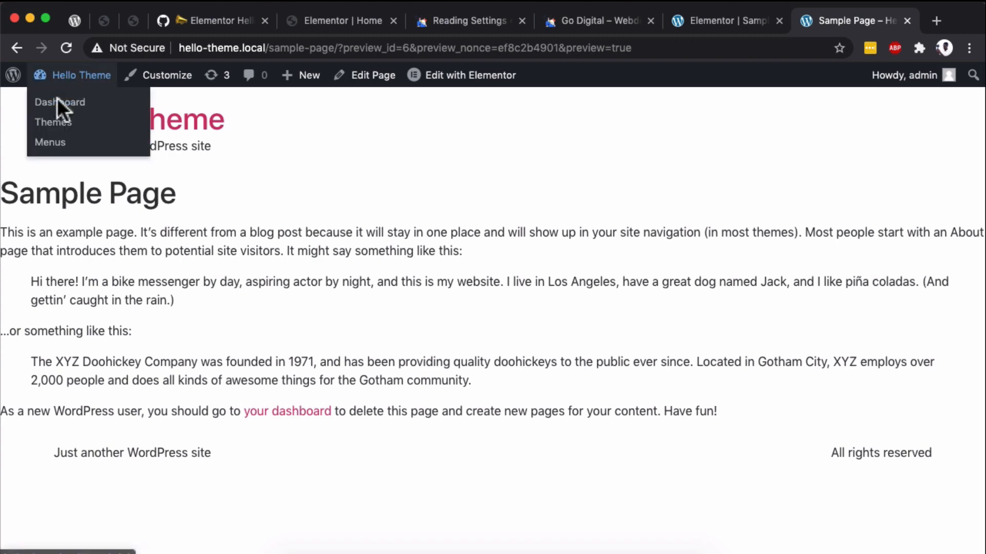
left_click(51, 143)
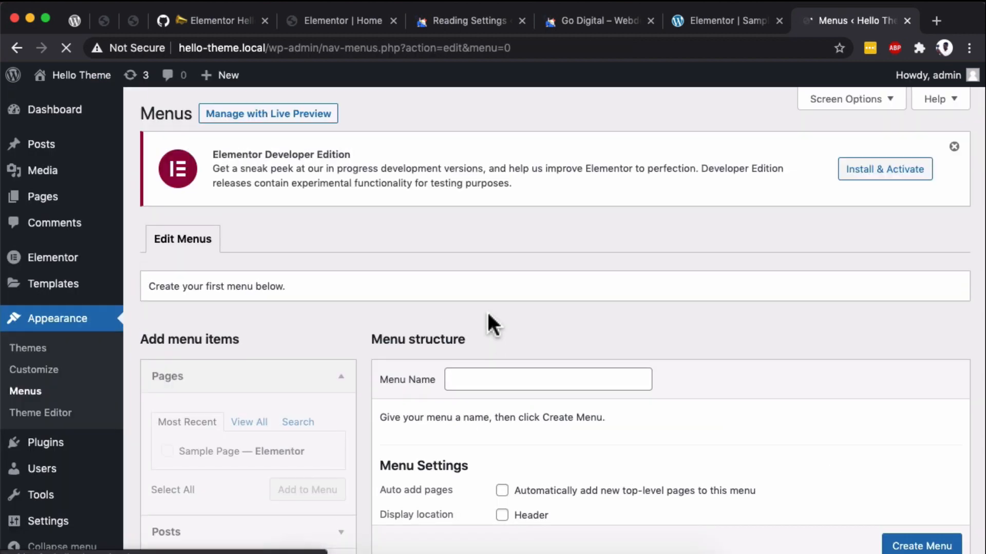
- Create a menu named Main Menu and assign it to the Header and Footer display locations
scroll(511, 272, "down", 3)
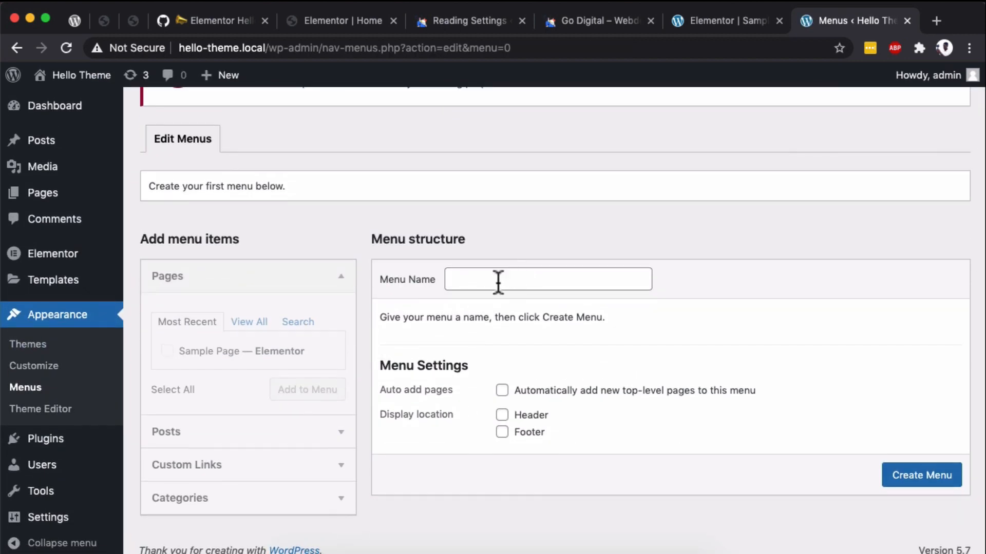
left_click(498, 280)
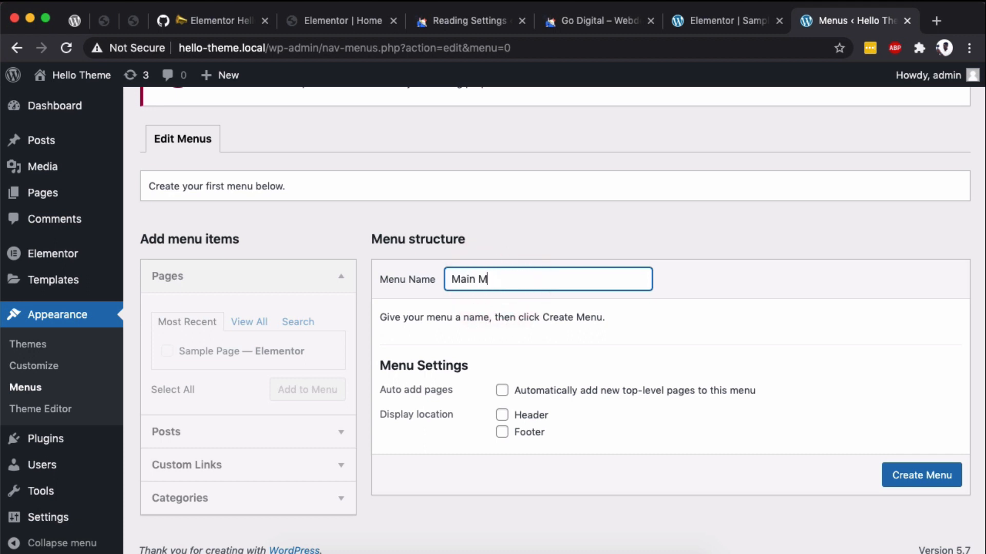
left_click(502, 415)
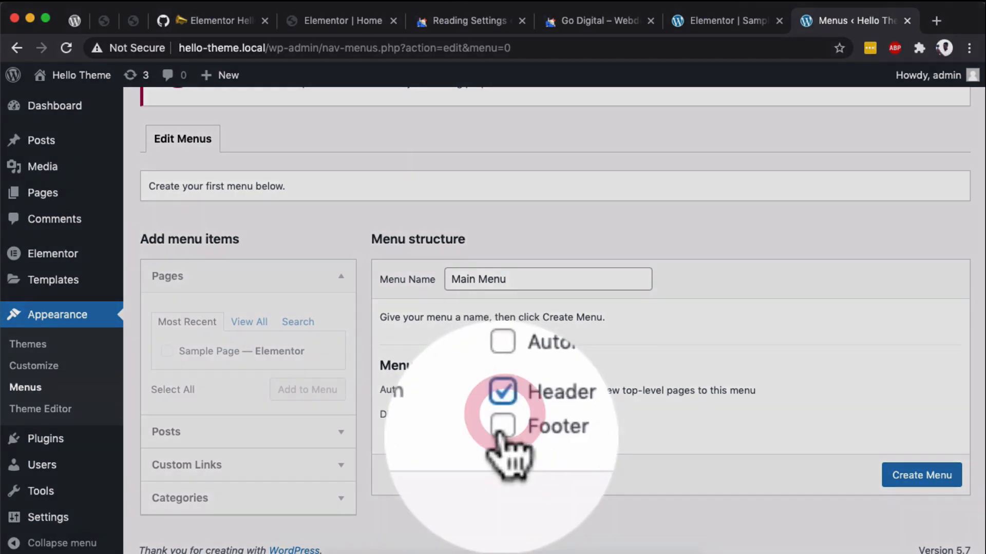
left_click(502, 433)
left_click(867, 448)
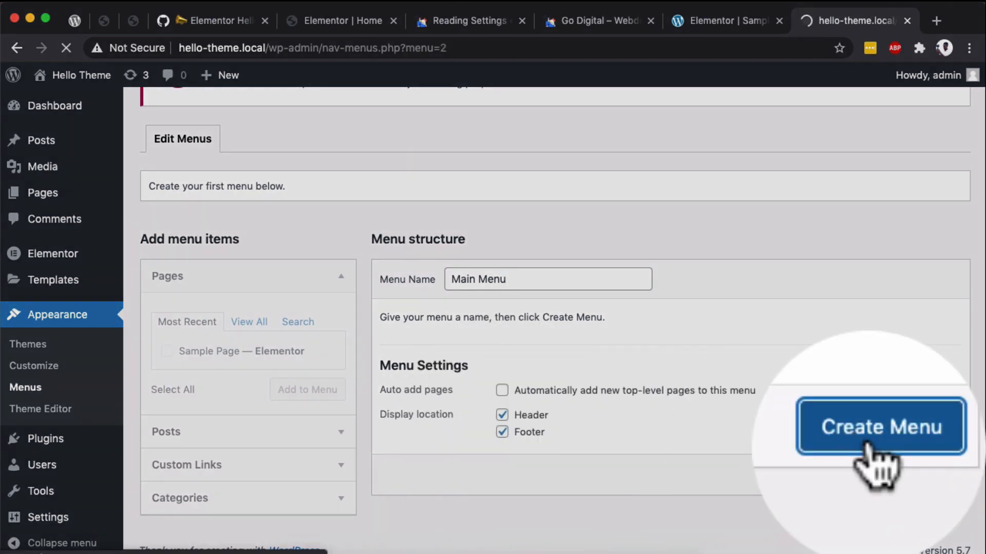
- Add a custom link with the URL # and the link text About to the Main Menu
scroll(919, 488, "down", 3)
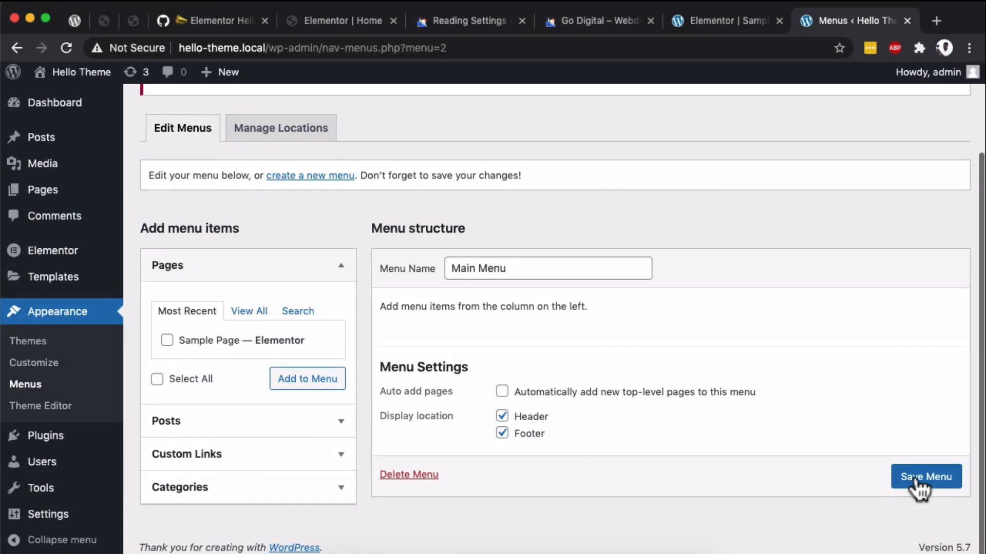
left_click(241, 457)
left_click(230, 385)
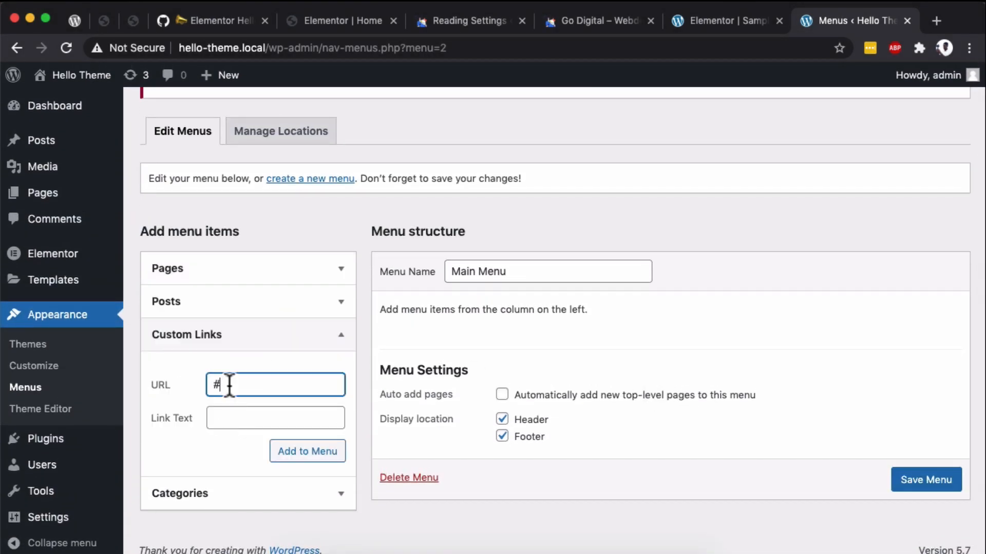
left_click(225, 418)
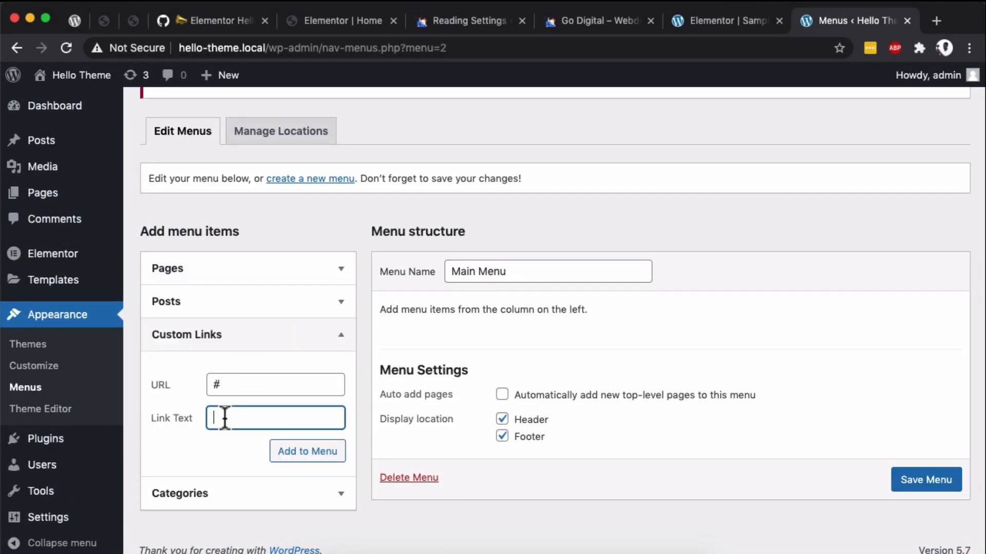
type("About")
left_click(300, 451)
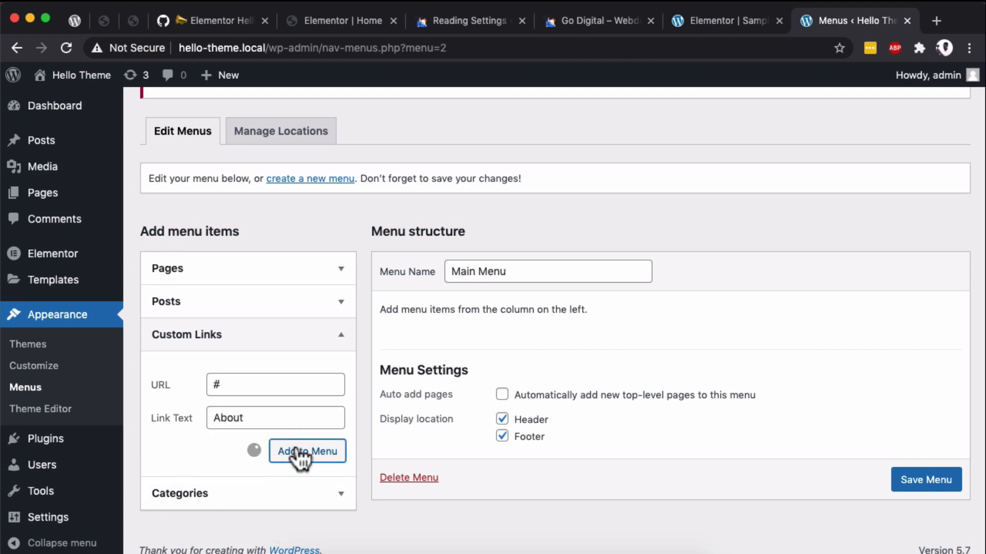
- Add a custom link with the URL # and the link text Services to the Main Menu
left_click(251, 385)
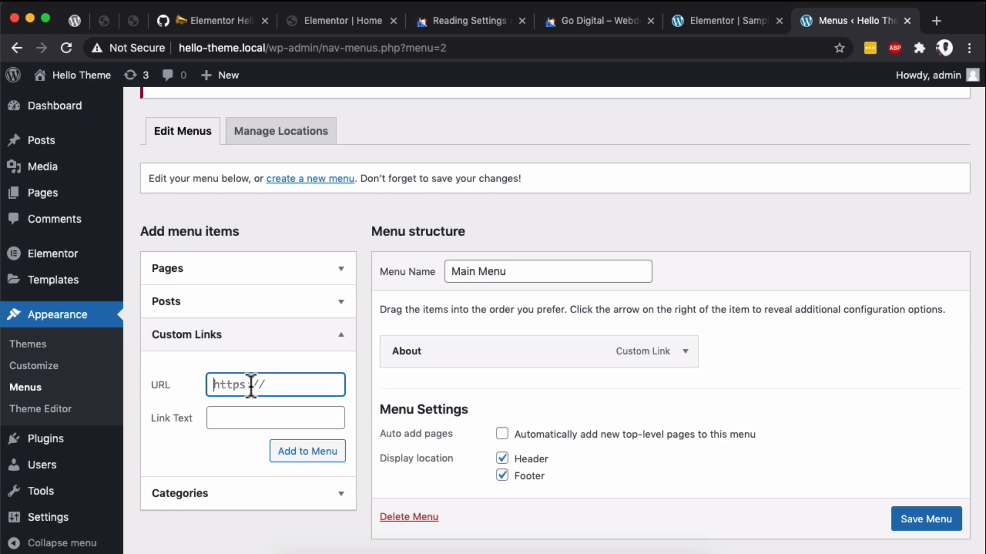
type("#")
left_click(243, 413)
type("Services")
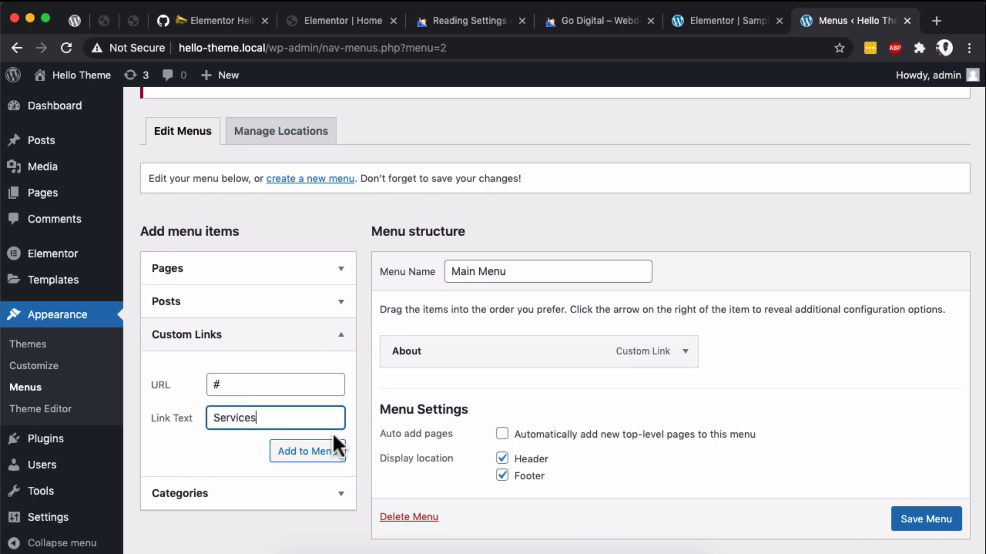
left_click(335, 443)
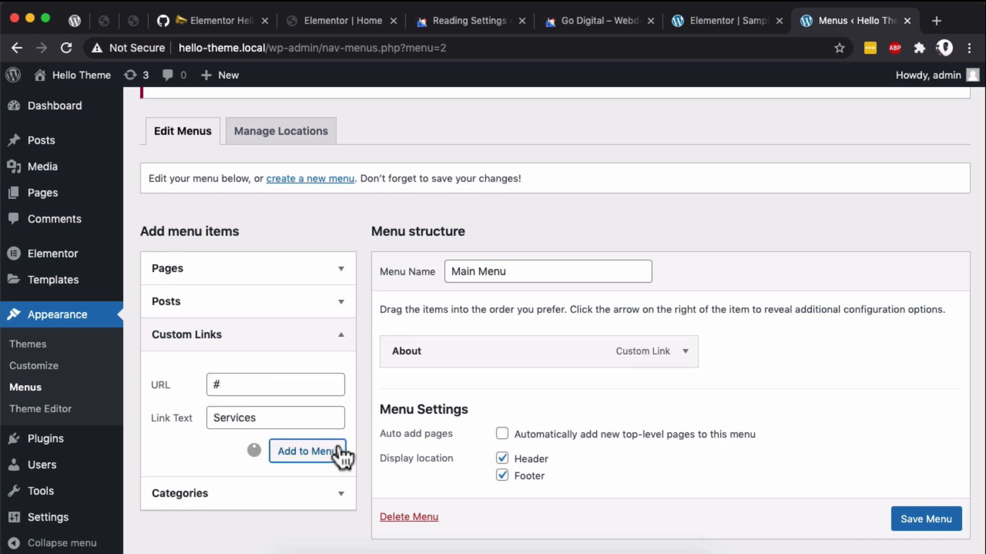
- Add a custom link with the URL # and the link text Contact to the Main Menu
left_click(253, 385)
type("#")
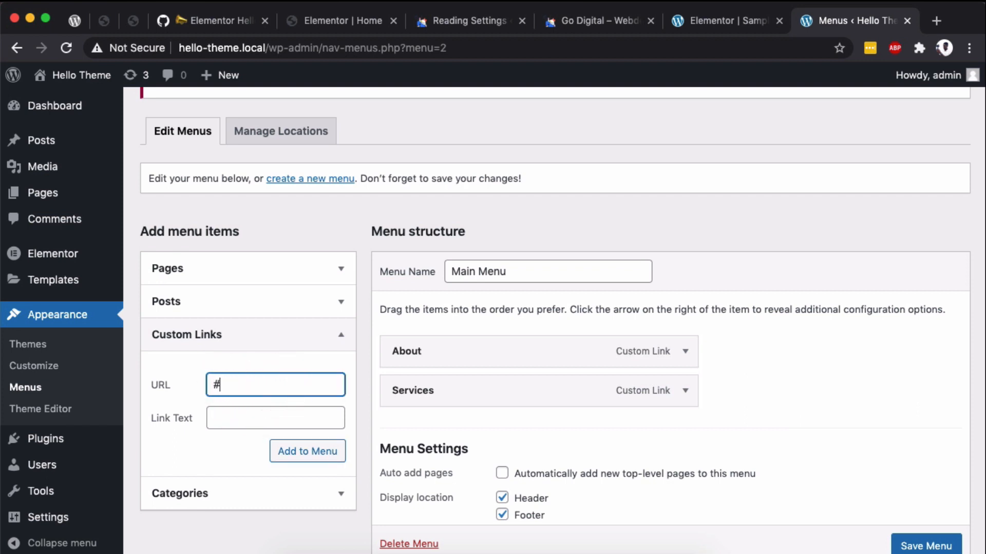
left_click(236, 413)
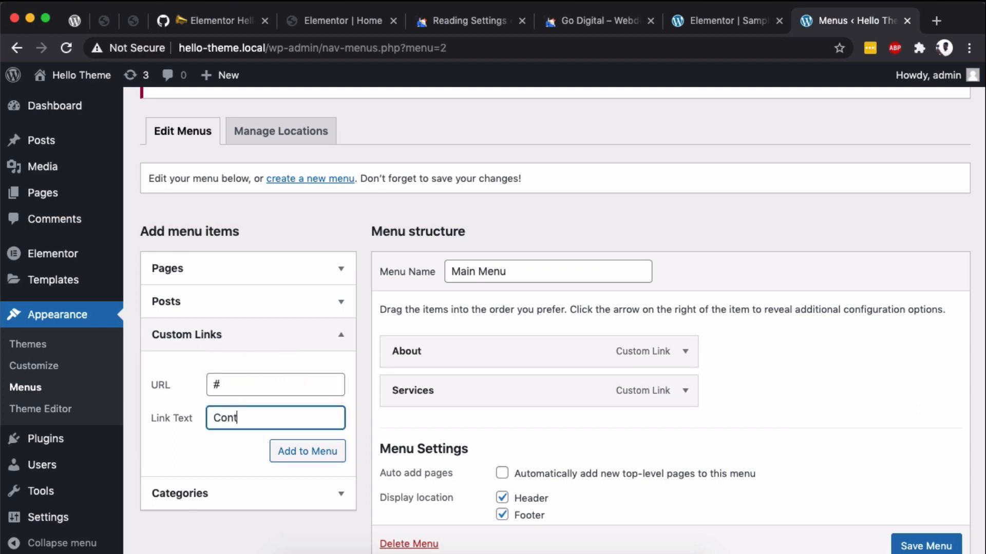
left_click(280, 457)
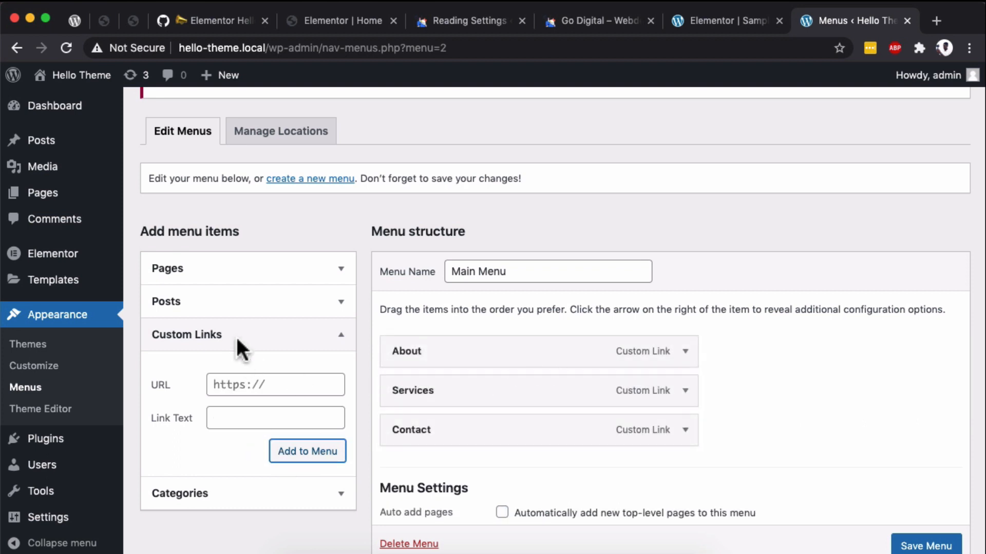
- Add the Sample Page to the Main Menu and set its navigation label to Home
left_click(284, 278)
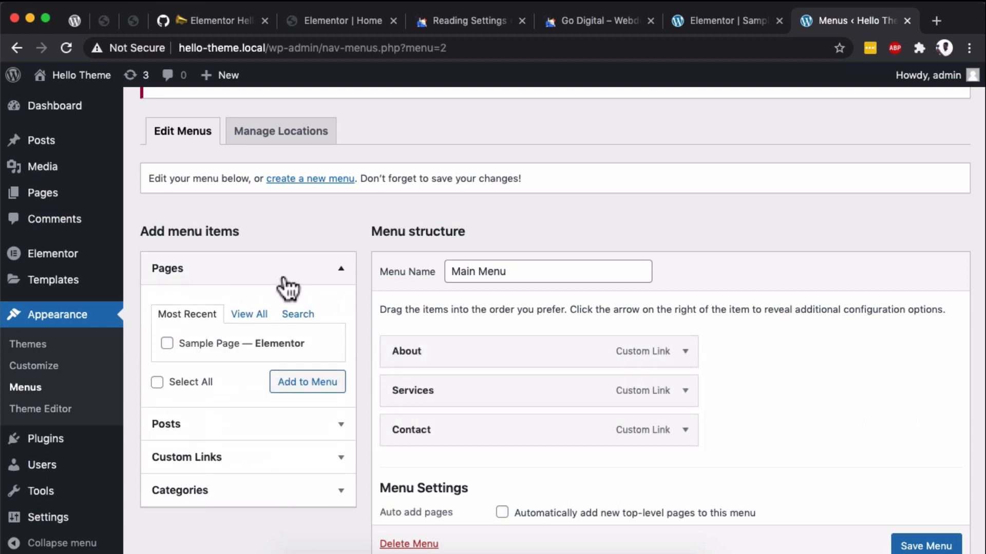
left_click(167, 344)
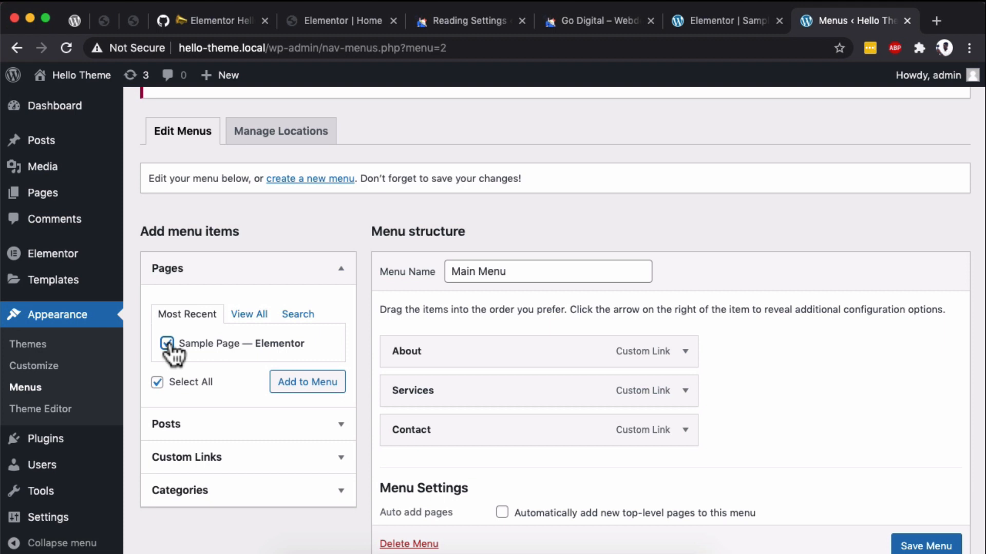
left_click(301, 389)
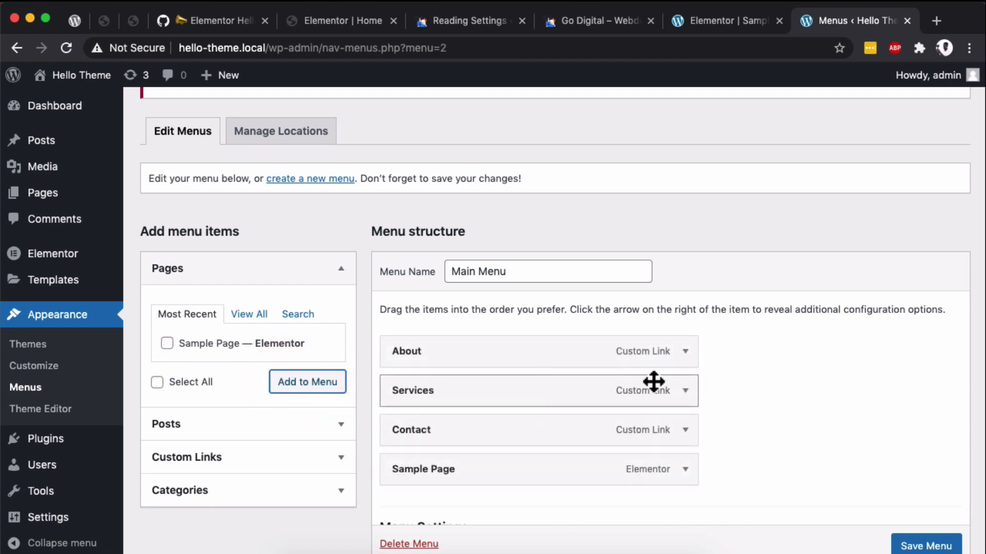
left_click(685, 469)
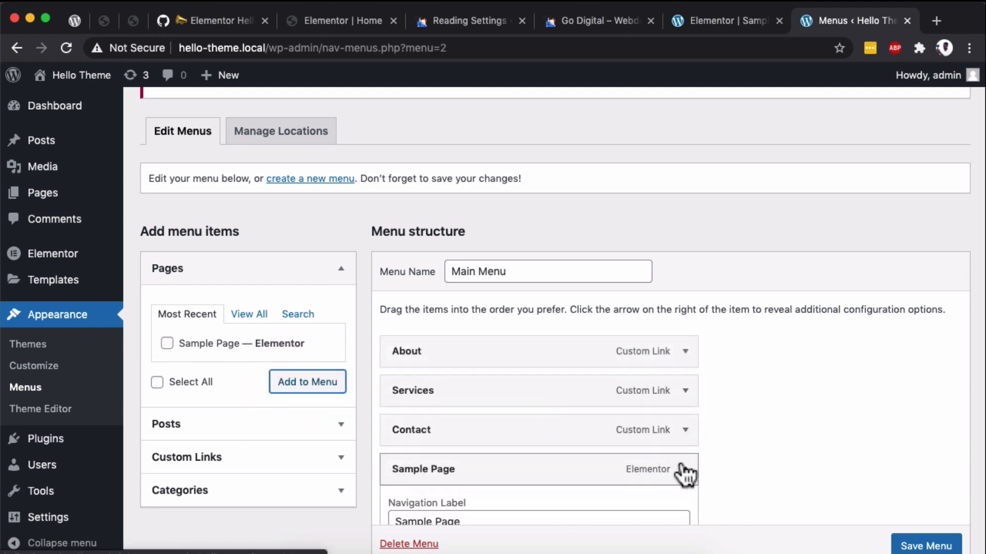
key("Tab")
type("Home")
left_click(685, 370)
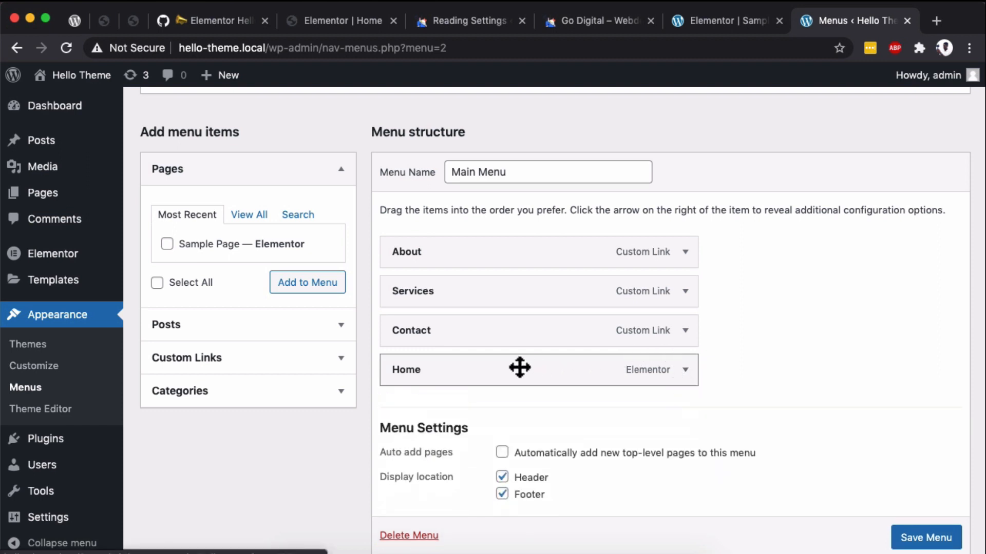
- Move the Home item to the first position in the Main Menu and save the menu
left_click_drag(509, 368, 503, 248)
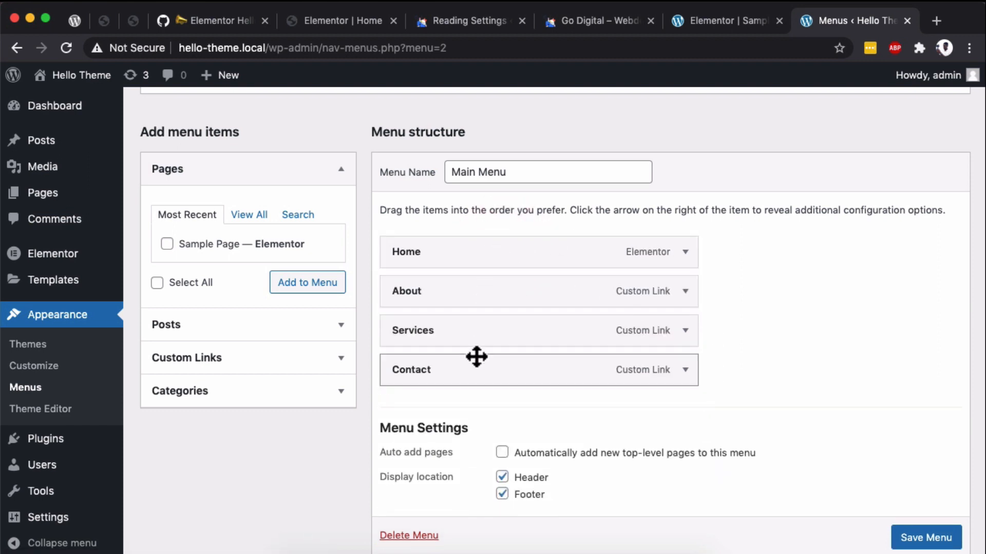
scroll(919, 536, "down", 2)
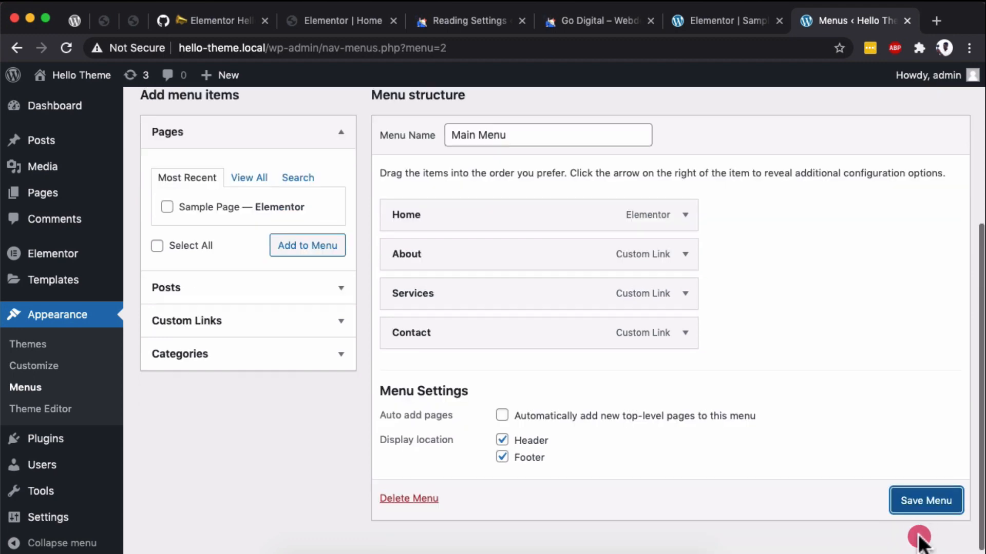
left_click(920, 498)
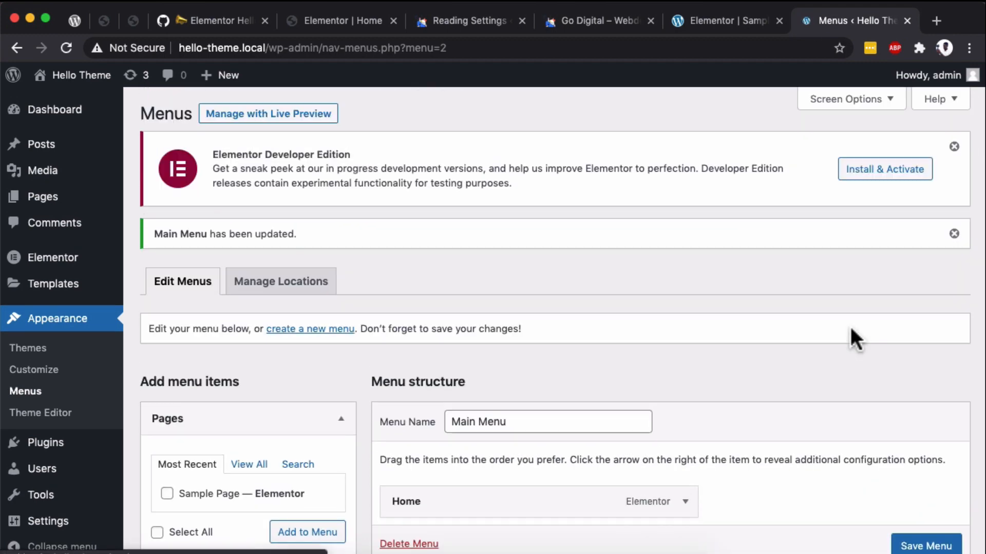
- Return to the Sample Page in the Elementor editor, and expand and collapse the header's hamburger menu to check its items
left_click(728, 21)
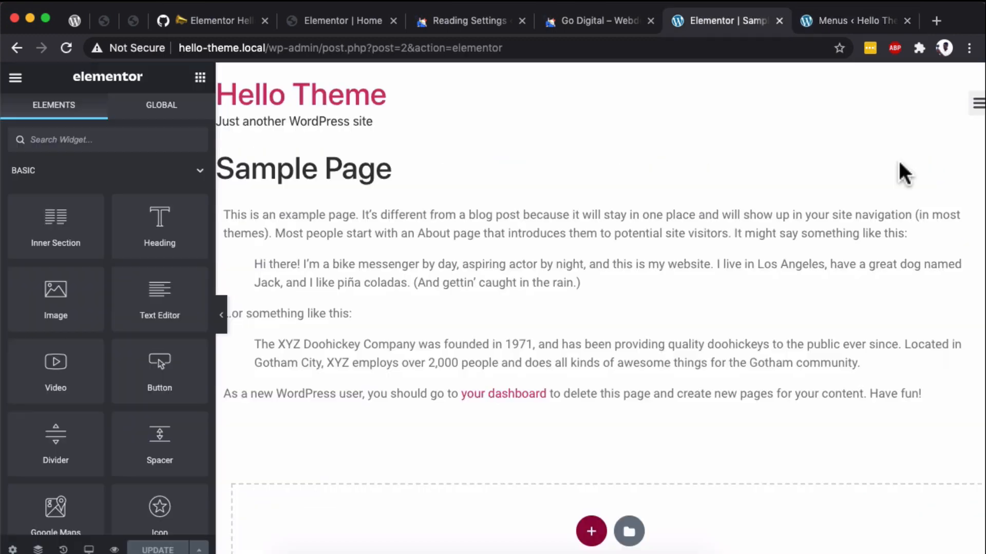
scroll(902, 172, "right", 1)
left_click(961, 103)
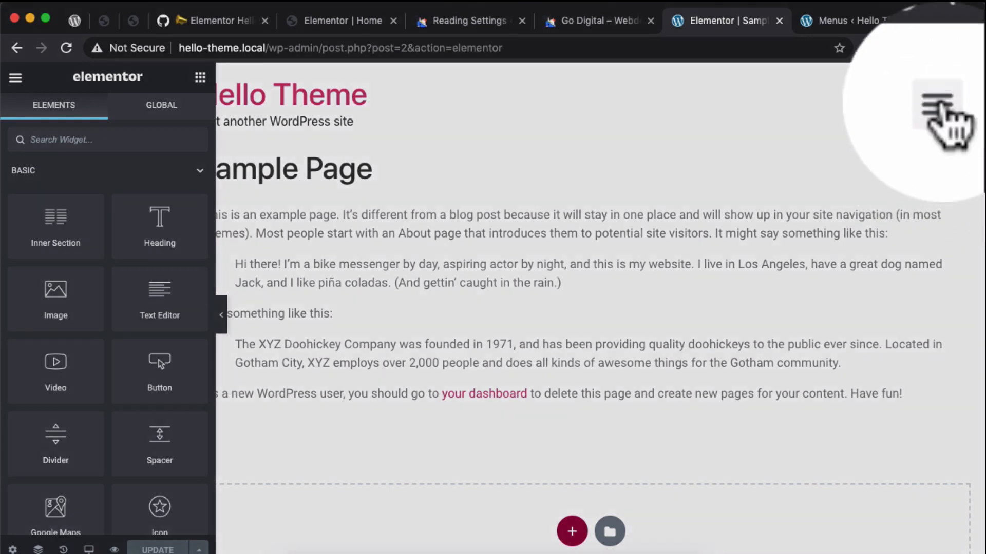
left_click(949, 105)
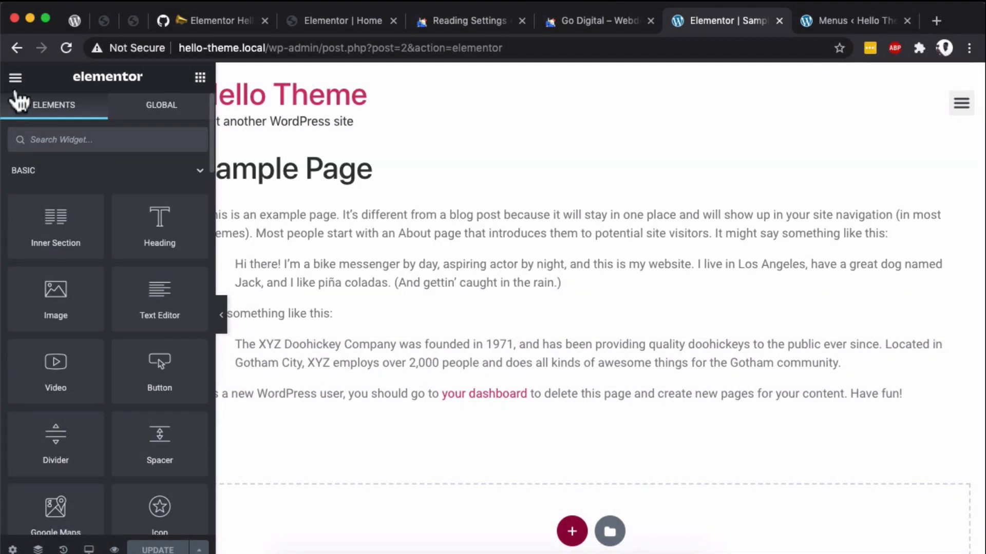
- Open the Header section of the Site Settings and set the header's Menu to Hide
left_click(16, 78)
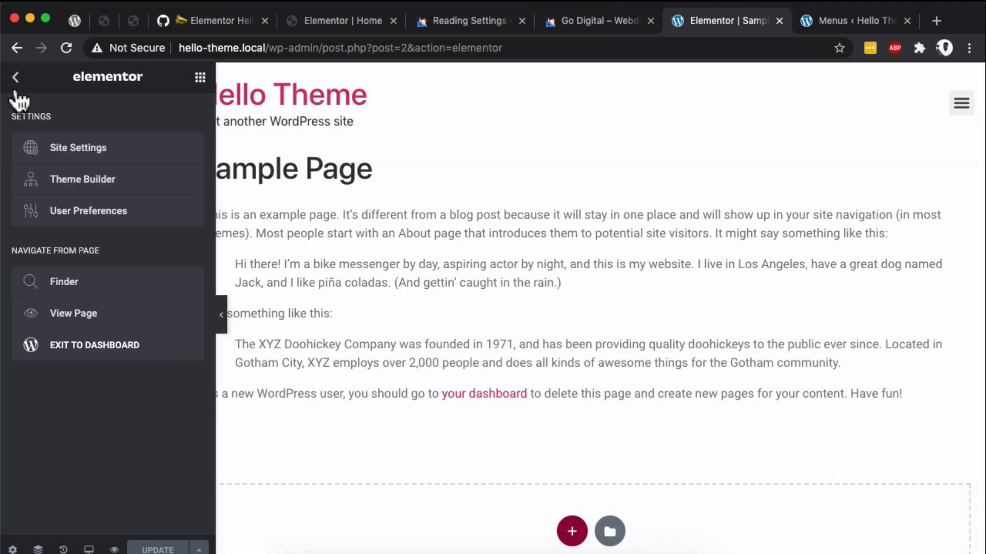
left_click(68, 148)
scroll(88, 462, "down", 5)
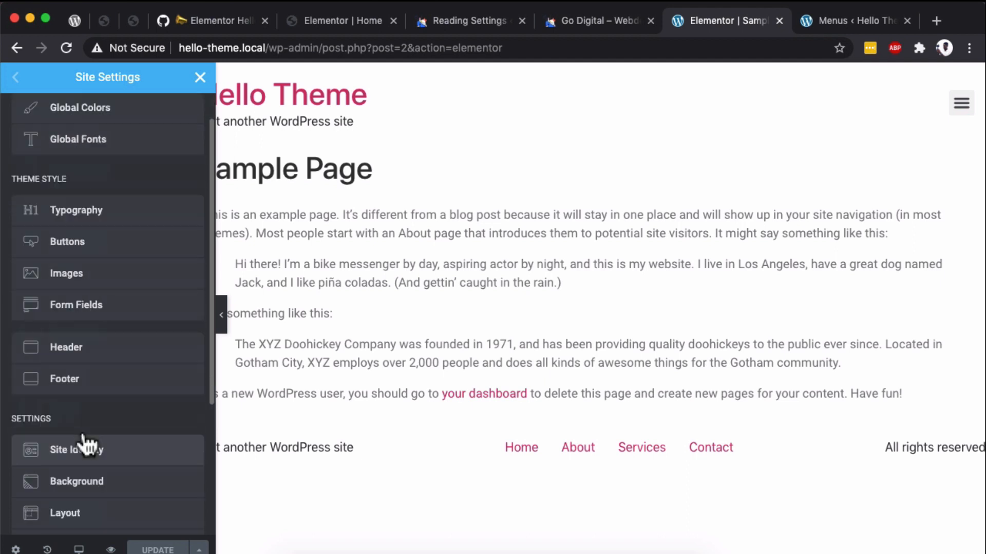
scroll(84, 430, "up", 3)
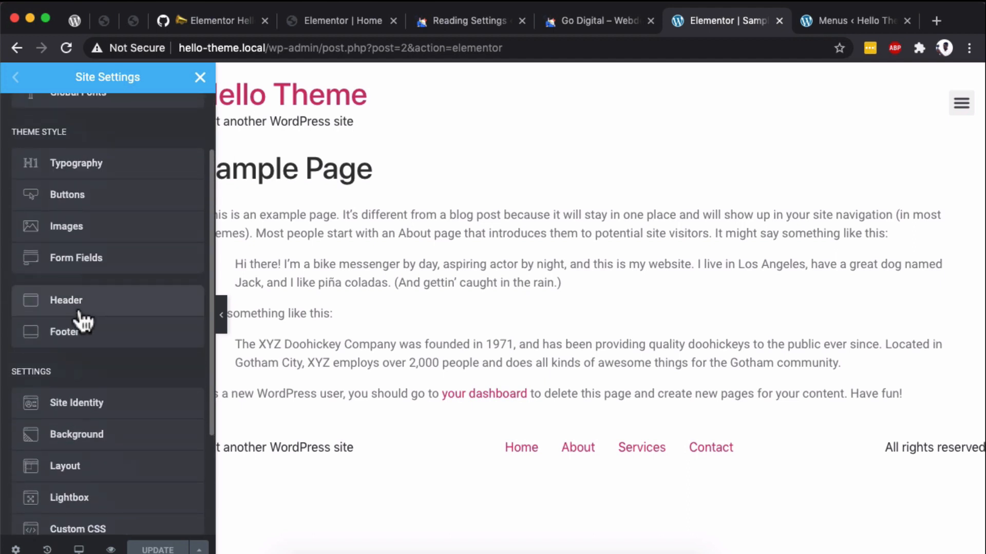
left_click(79, 311)
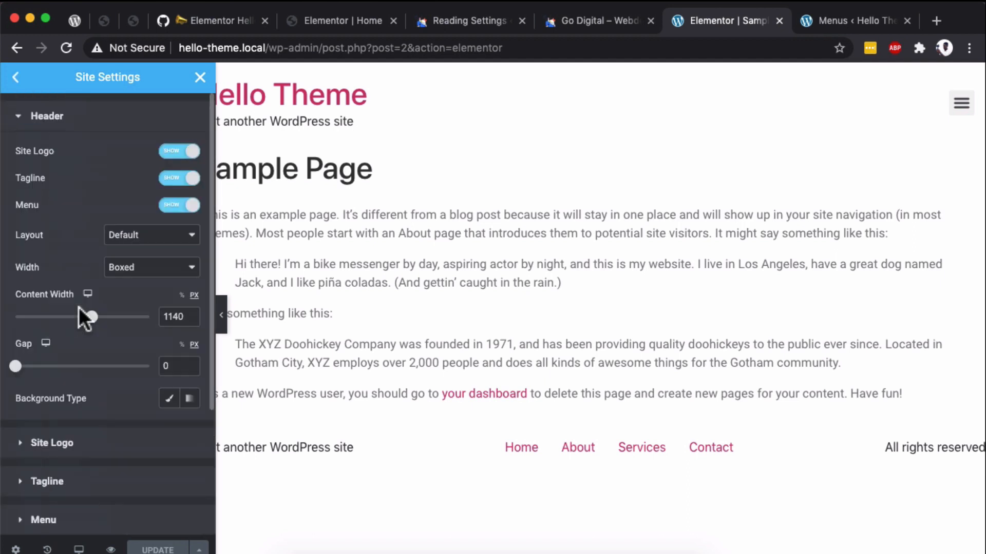
left_click(175, 207)
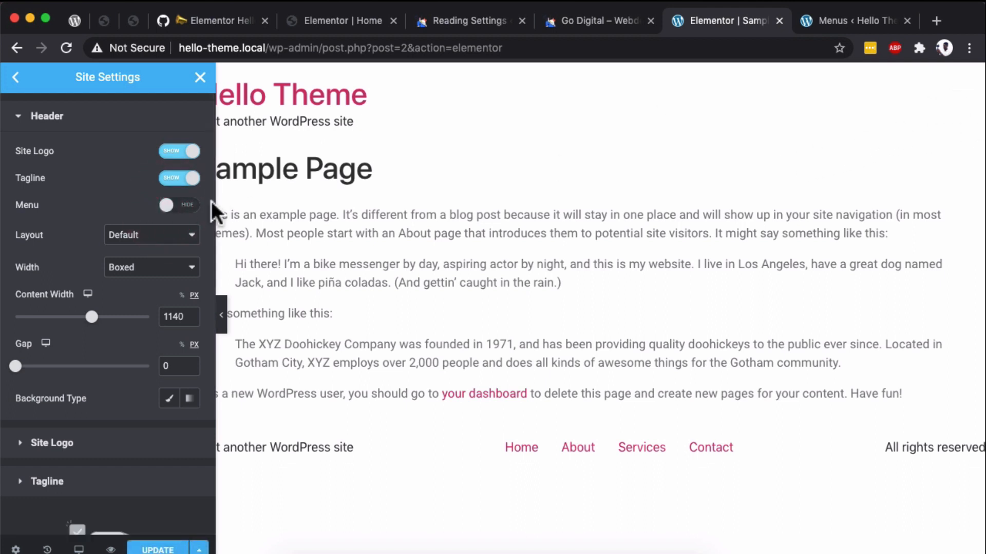
- Set the header's Menu back to Show, and switch the Tagline to Hide and back to Show
left_click(181, 206)
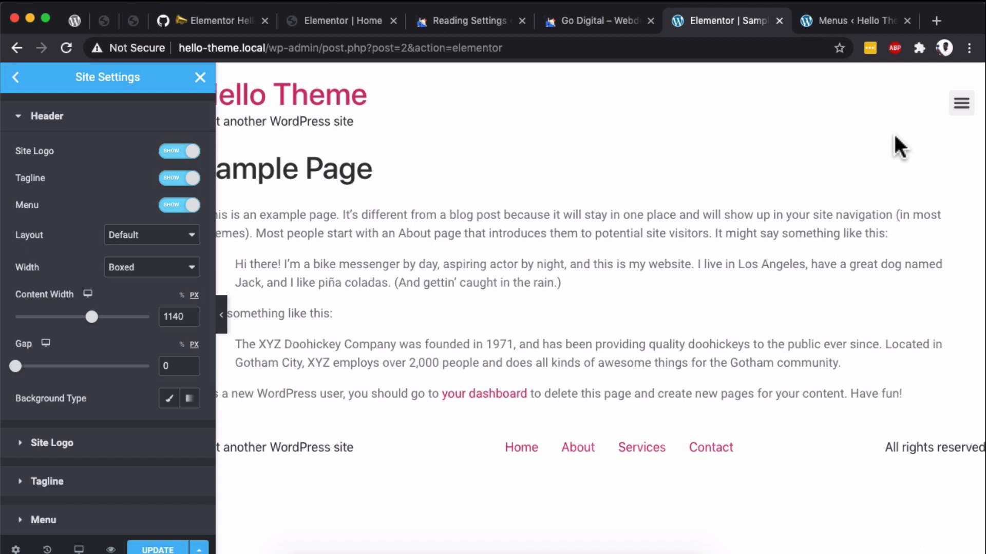
scroll(237, 158, "left", 1)
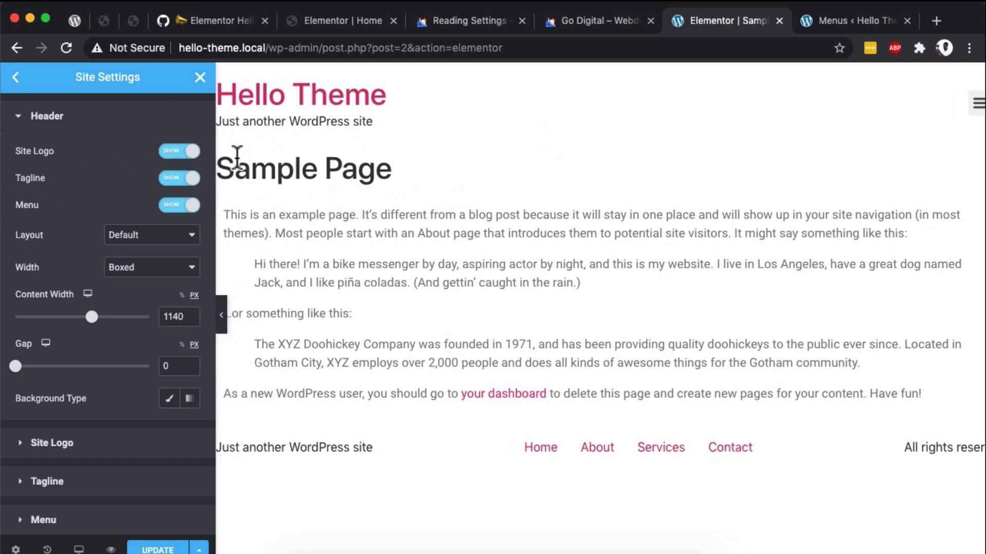
left_click(182, 178)
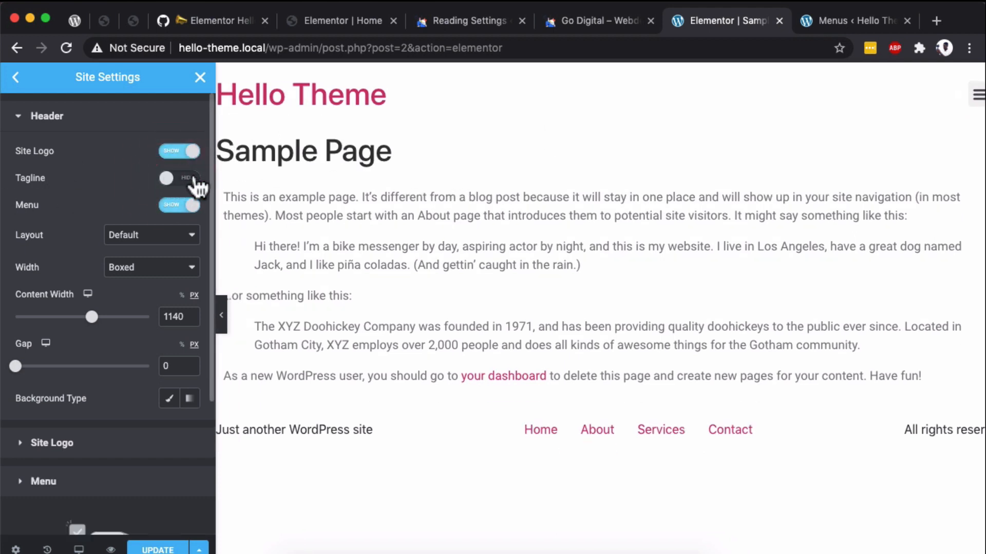
left_click(193, 178)
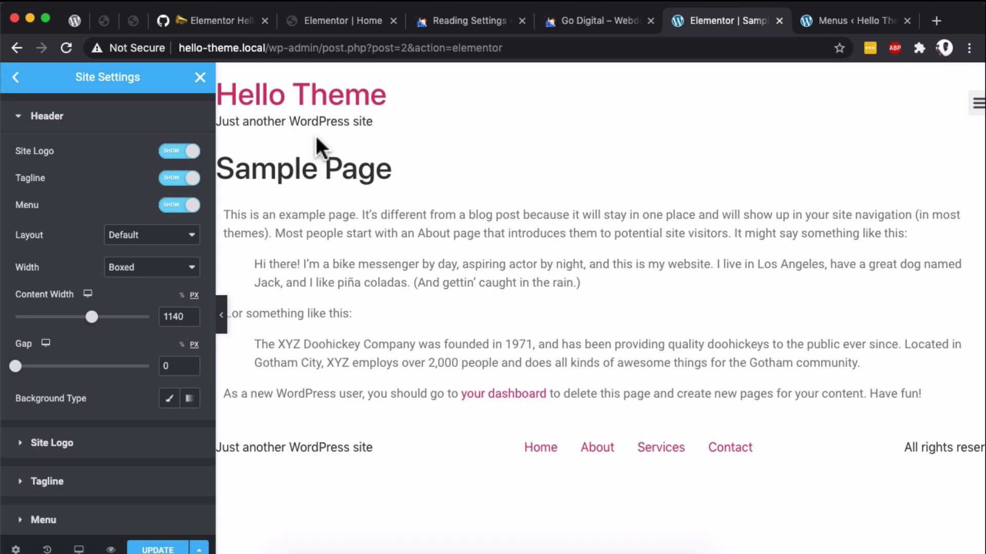
- In the WordPress Customizer's Site Identity, set the site title to Go Digital and the tagline to Webdesign Agency
key("ctrl+Tab")
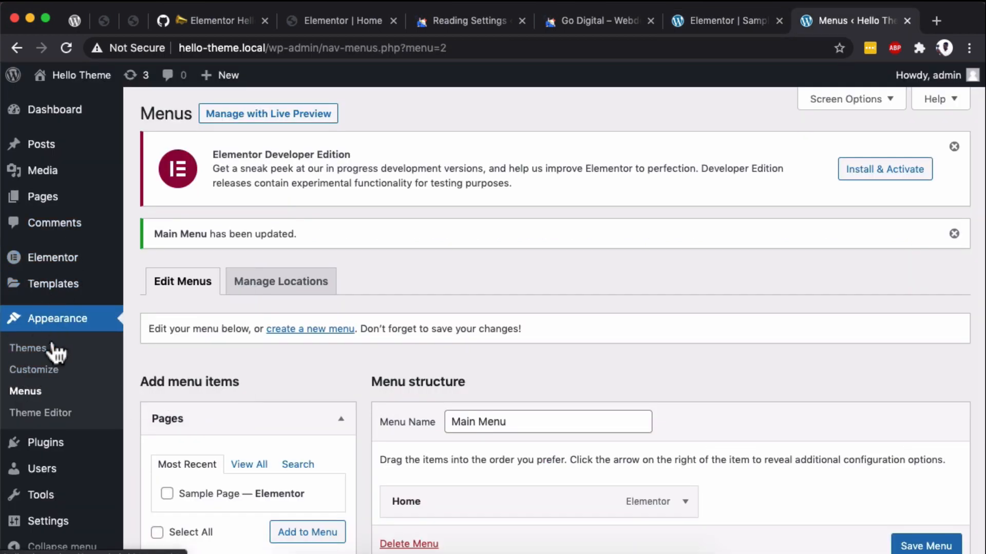
left_click(44, 370)
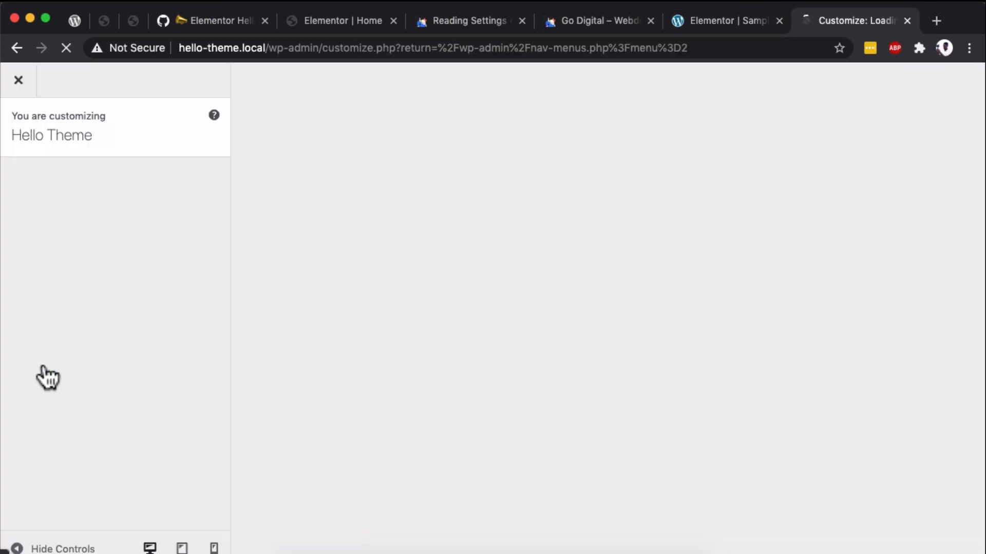
left_click(108, 247)
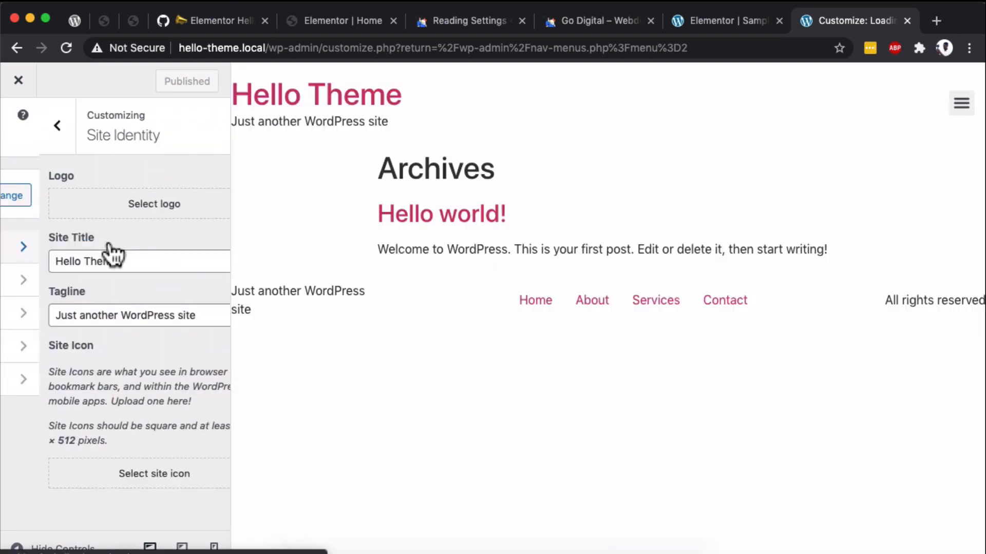
triple_click(69, 262)
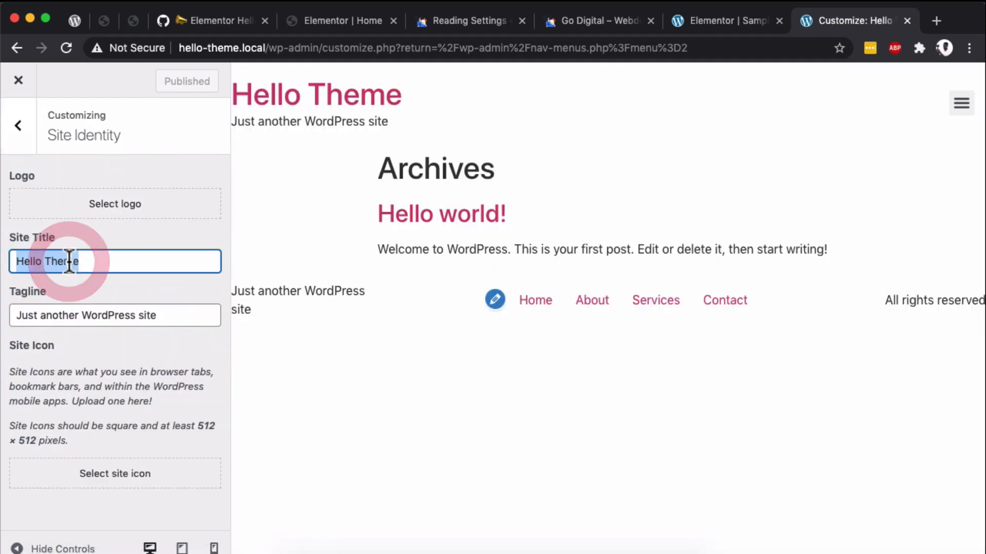
type("Go")
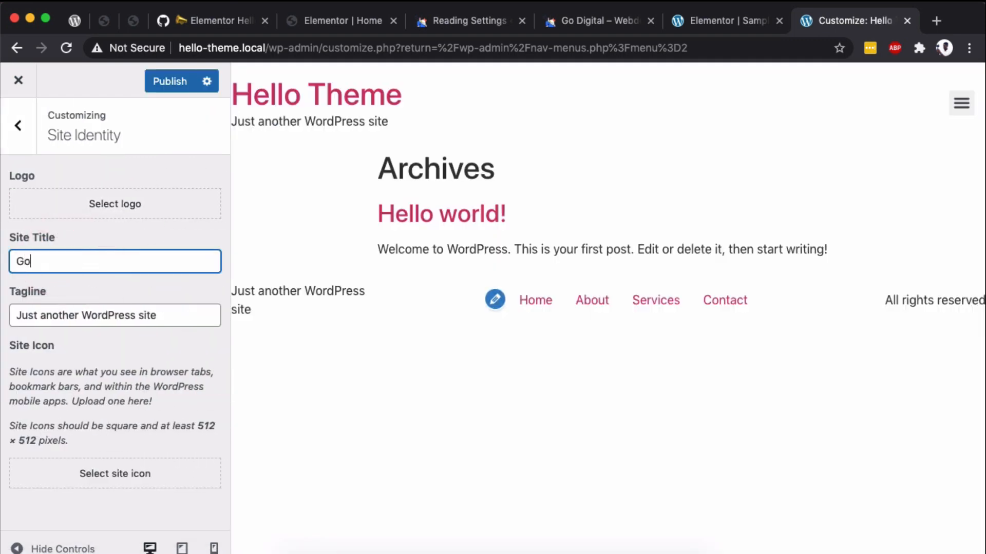
type(" Digital")
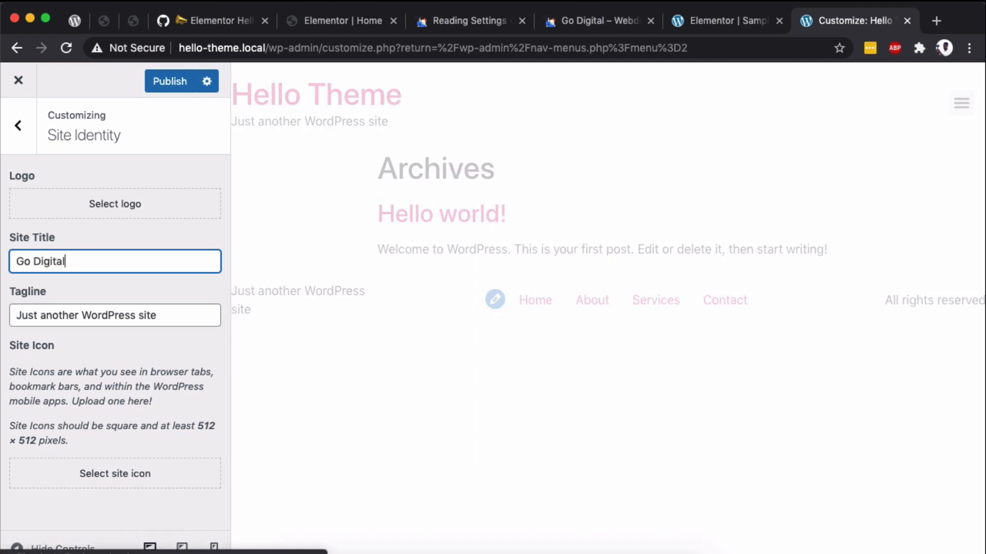
triple_click(84, 313)
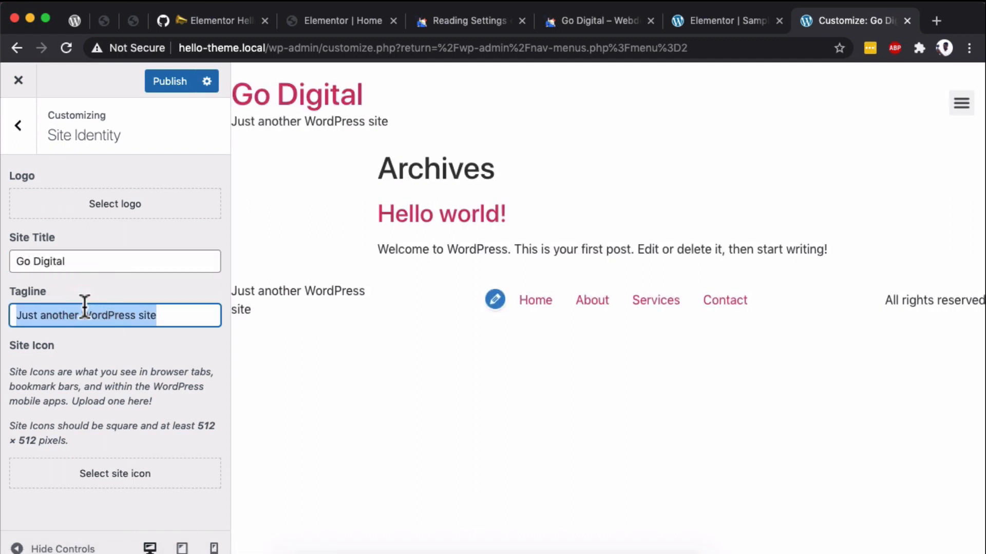
type("Webdesign Agency")
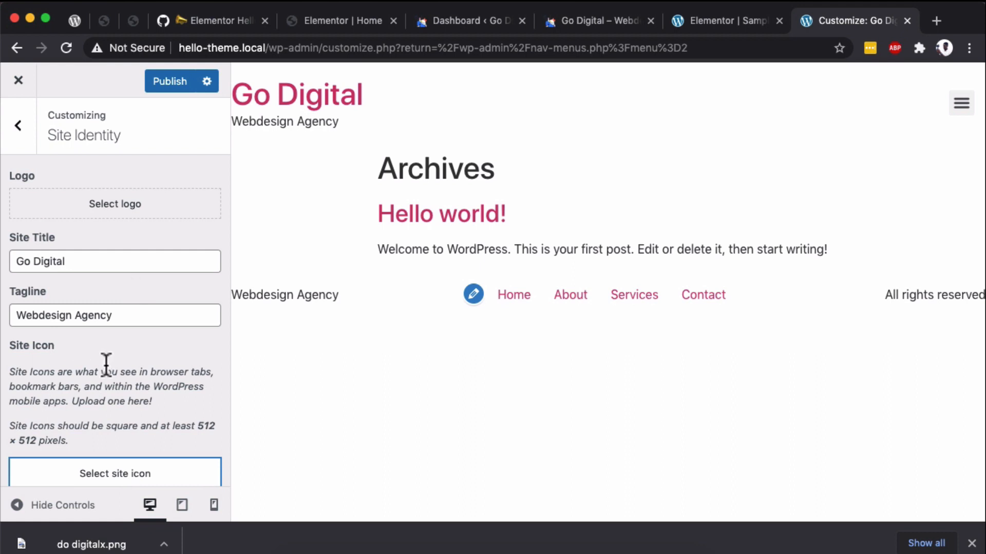
- Upload do digitalx.png from the Desktop as the site icon, crop it and publish the Customizer changes
scroll(107, 365, "down", 1)
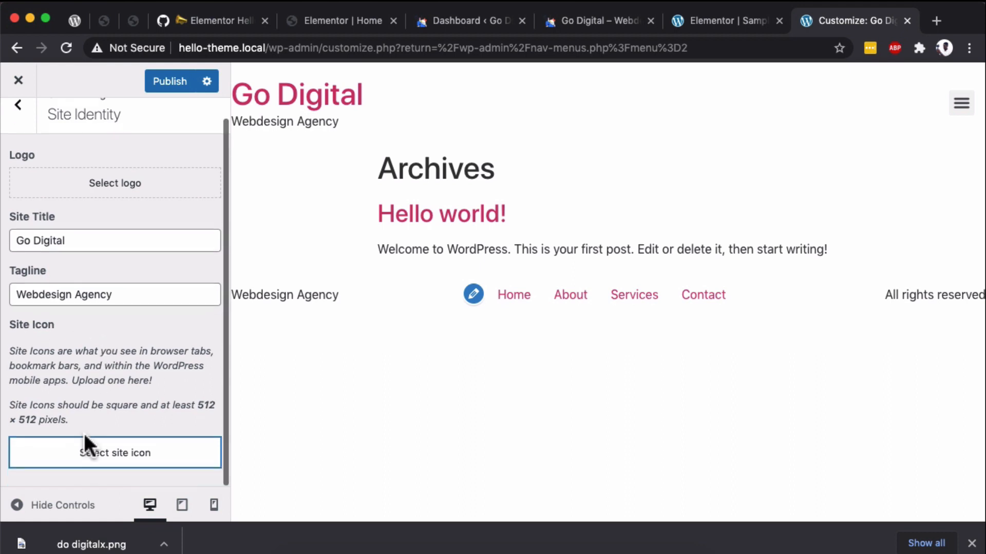
left_click(92, 471)
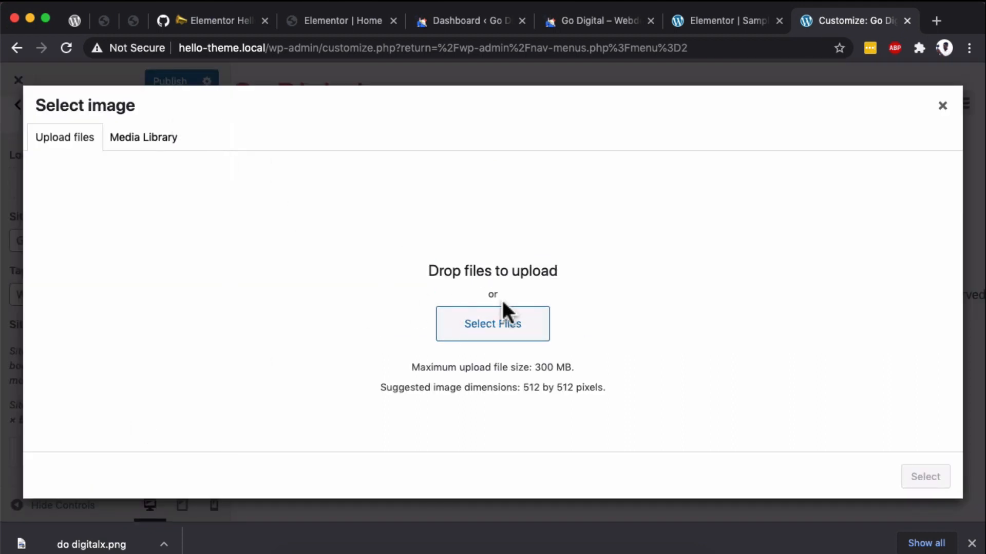
left_click(502, 324)
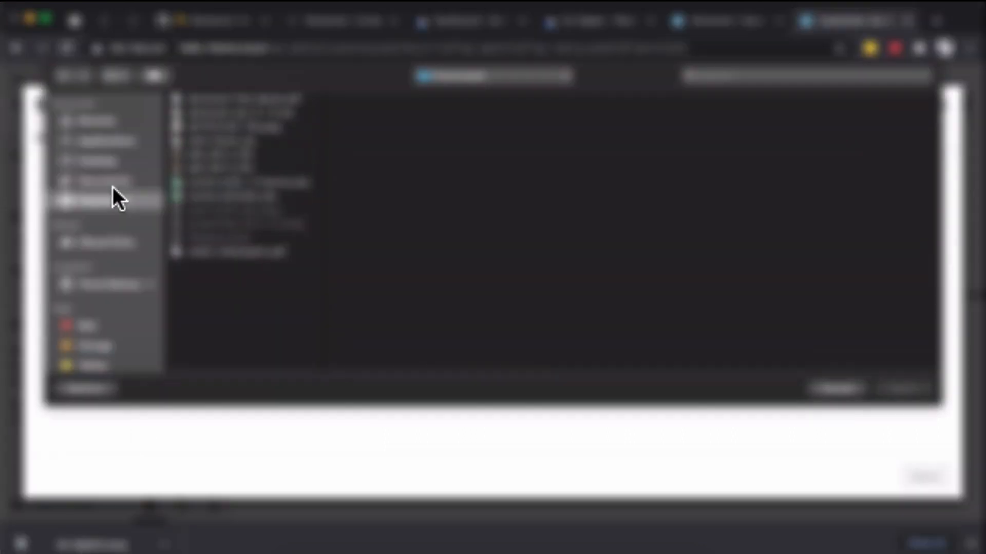
left_click(98, 161)
left_click(214, 173)
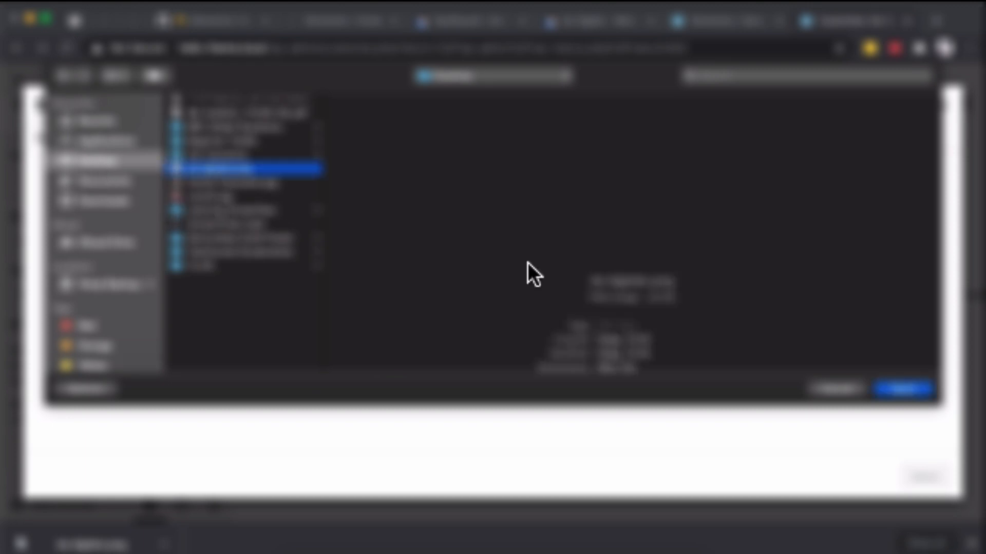
left_click(905, 387)
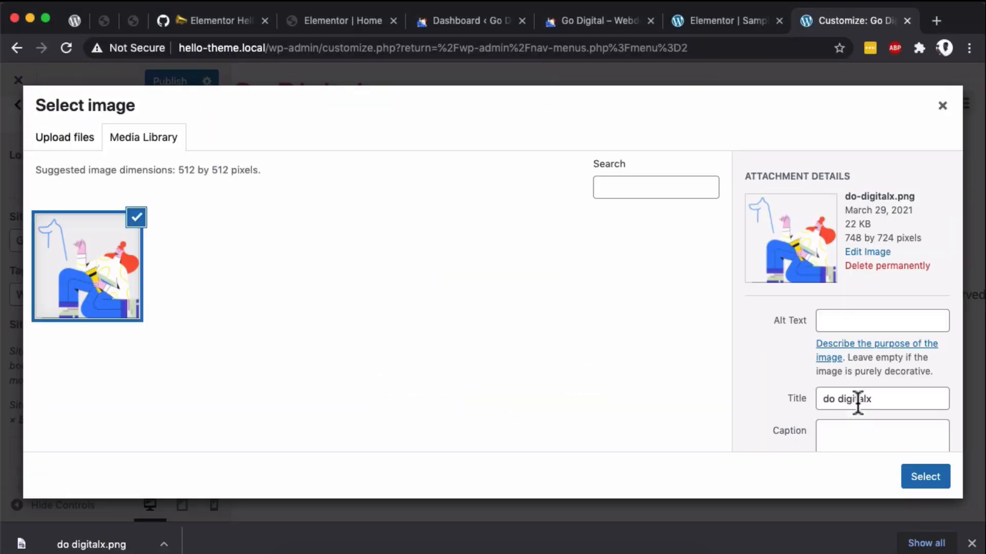
left_click(927, 478)
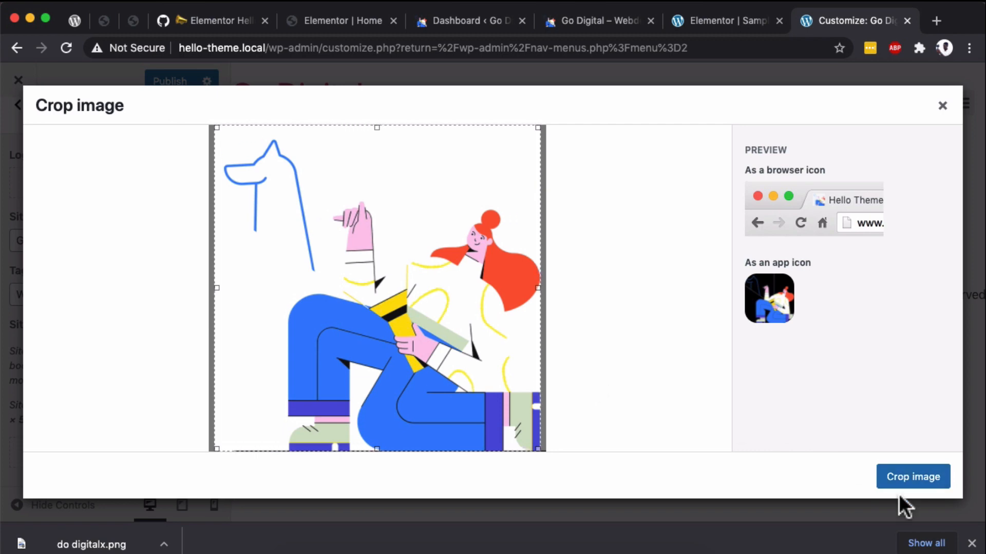
left_click(905, 480)
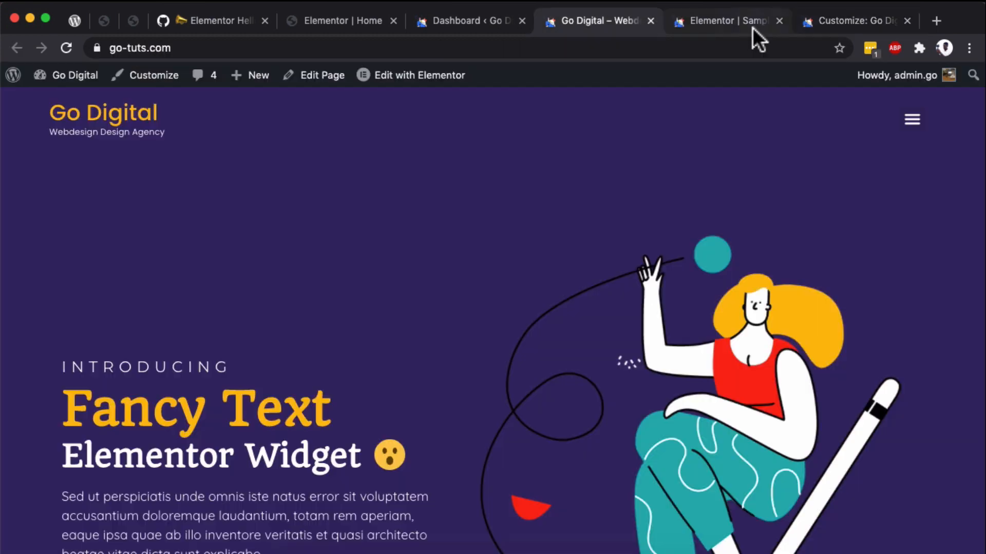
- Return to the Sample Page in the Elementor editor and set the Site Name to Go Digital in the Site Identity settings
left_click(749, 26)
left_click(848, 26)
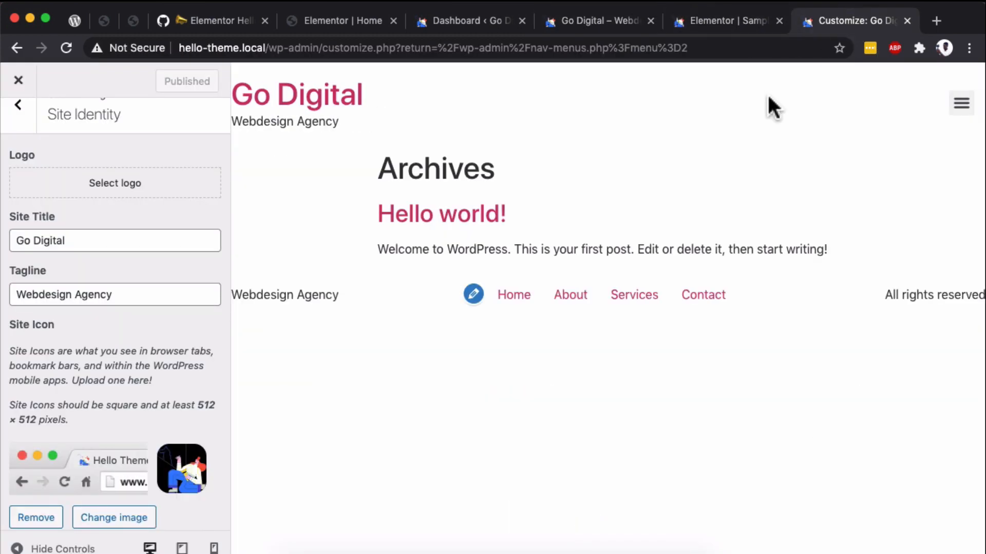
left_click(784, 9)
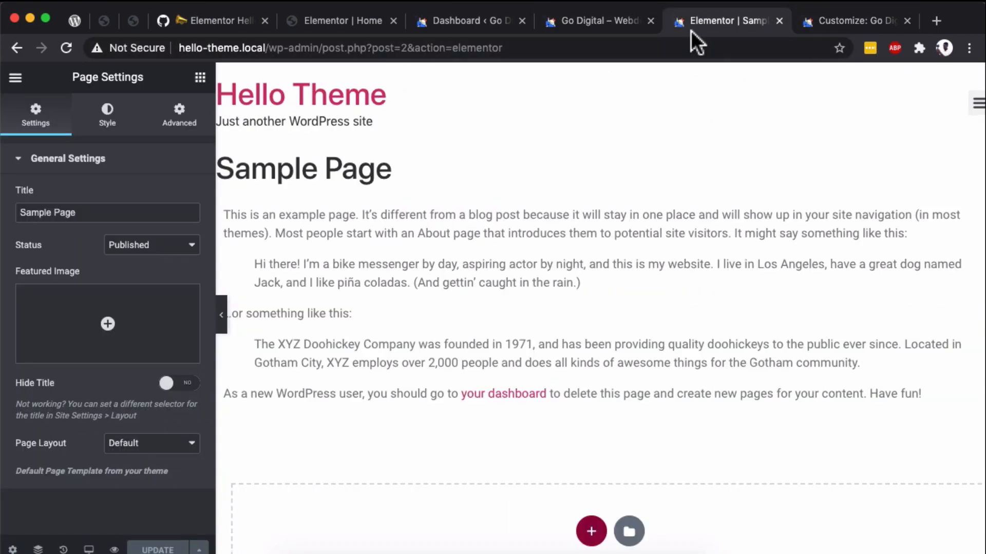
left_click(16, 78)
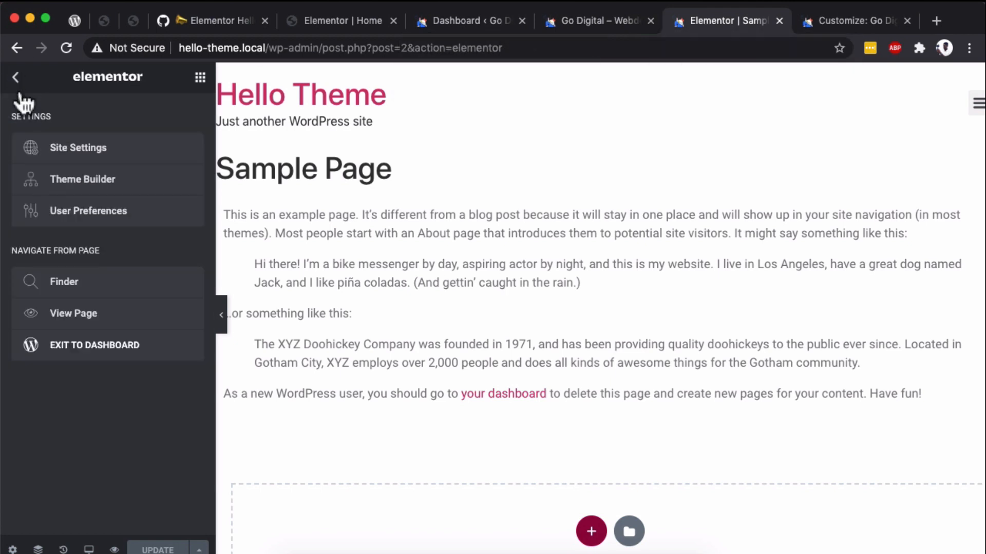
left_click(65, 153)
scroll(39, 391, "down", 3)
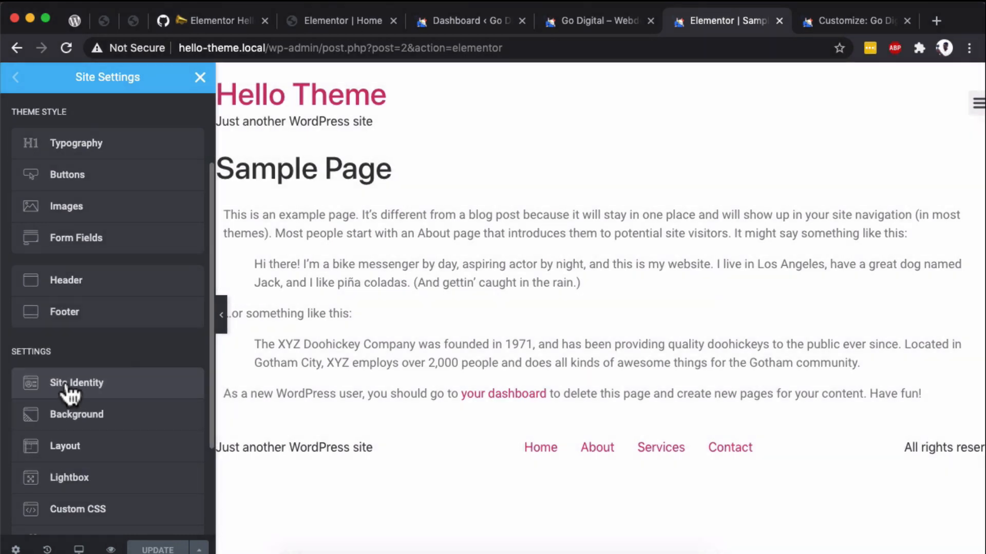
left_click(37, 384)
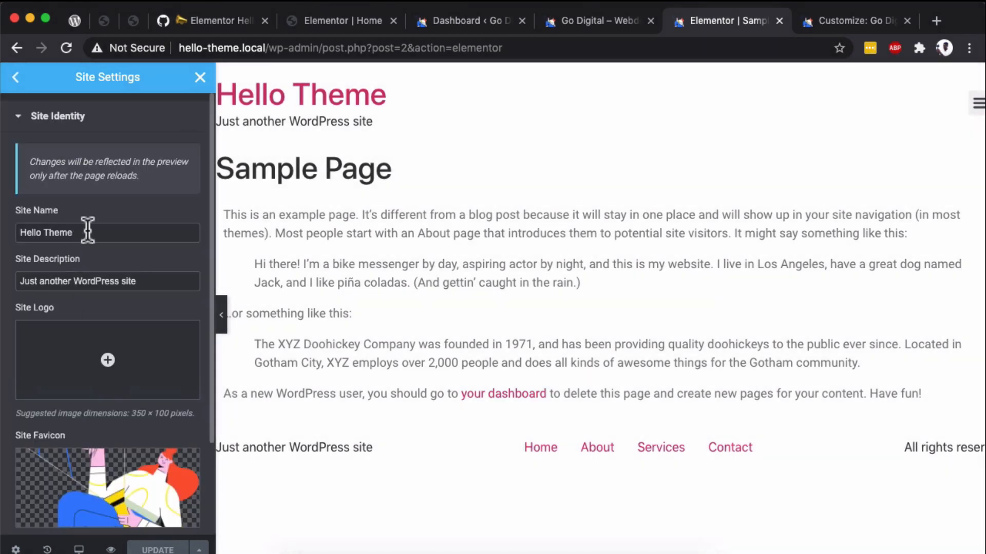
type("Go Digital")
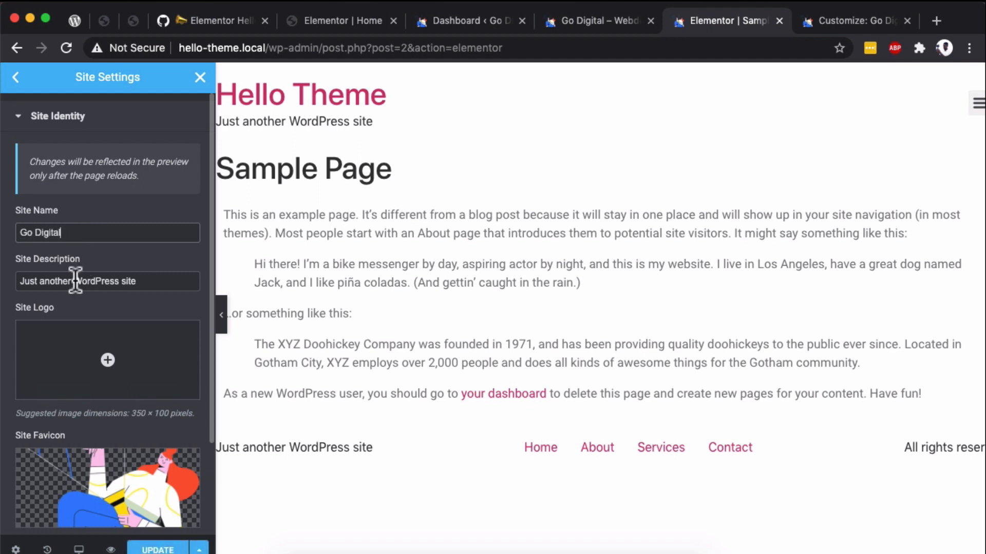
- Set the Site Description to Webdesign Agency and update the site settings
triple_click(75, 280)
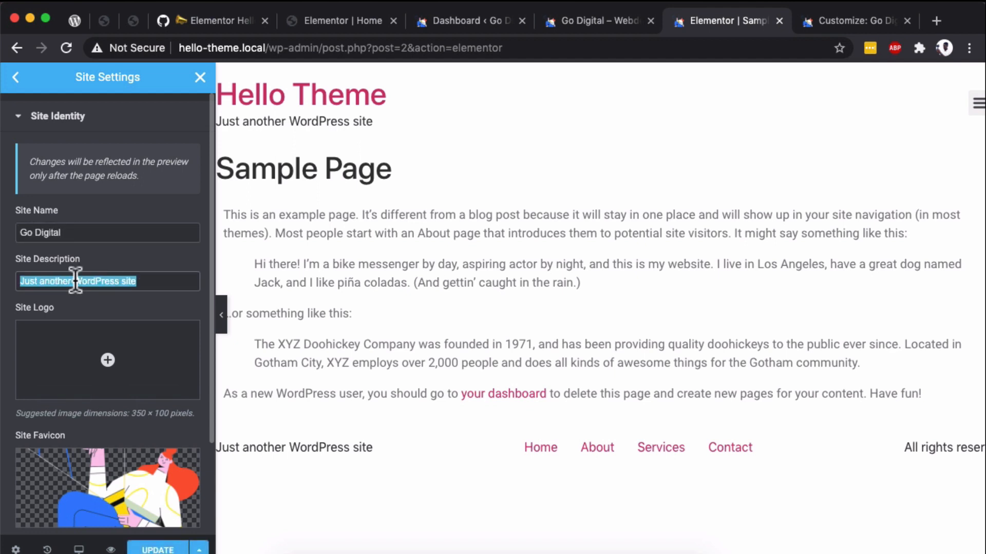
type("Webdesign Agency")
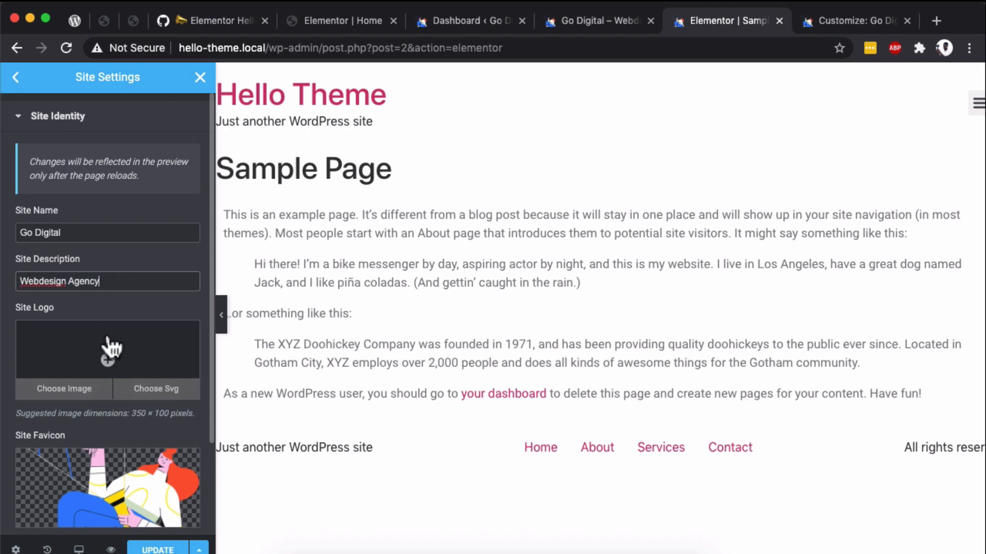
scroll(106, 359, "down", 3)
left_click(148, 550)
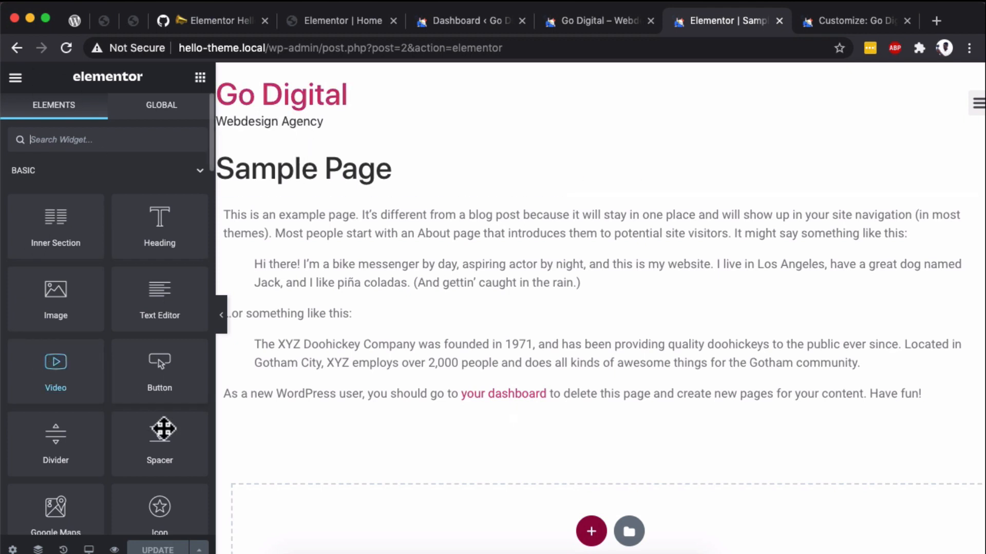
- Reopen the Header section of the Site Settings and set the header's Layout to Centered
left_click(12, 77)
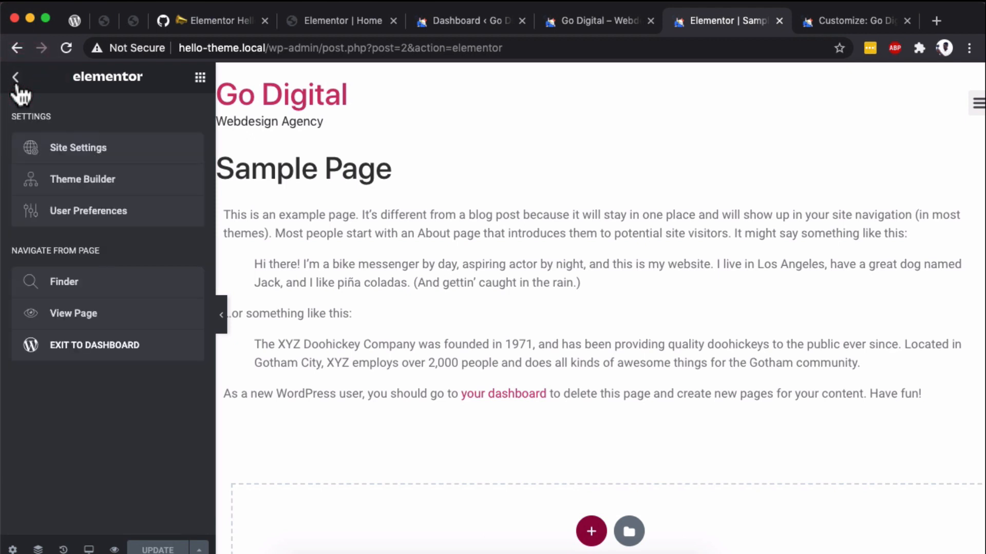
left_click(65, 156)
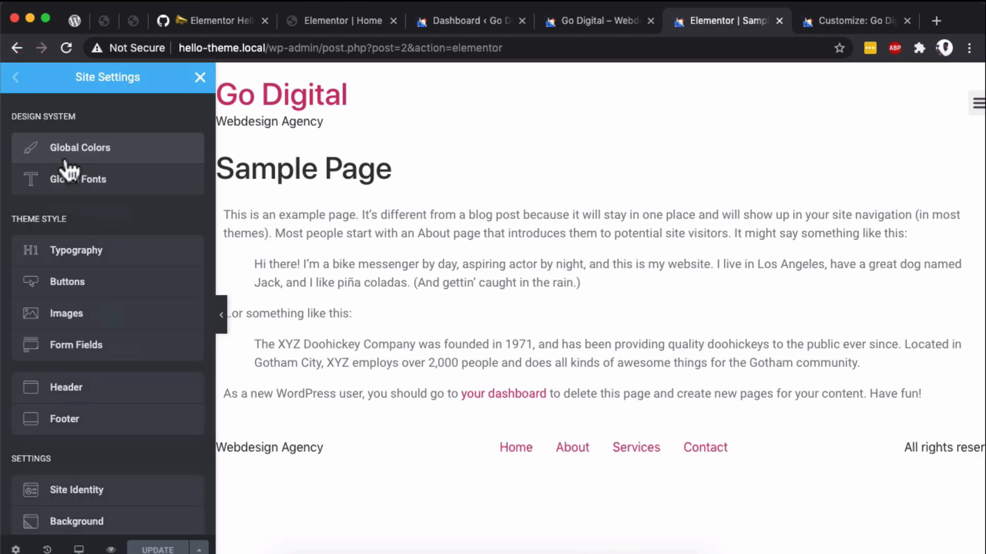
scroll(79, 478, "down", 3)
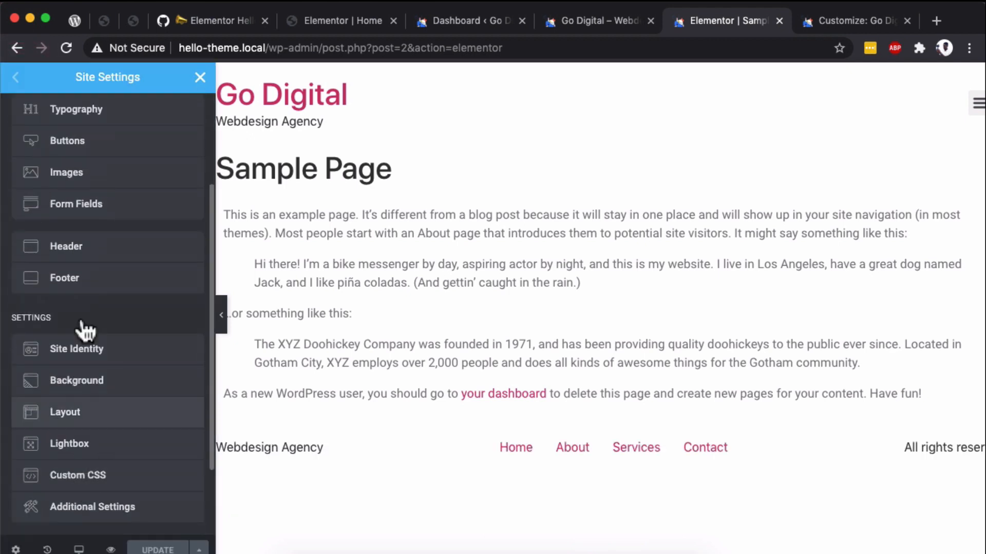
left_click(71, 251)
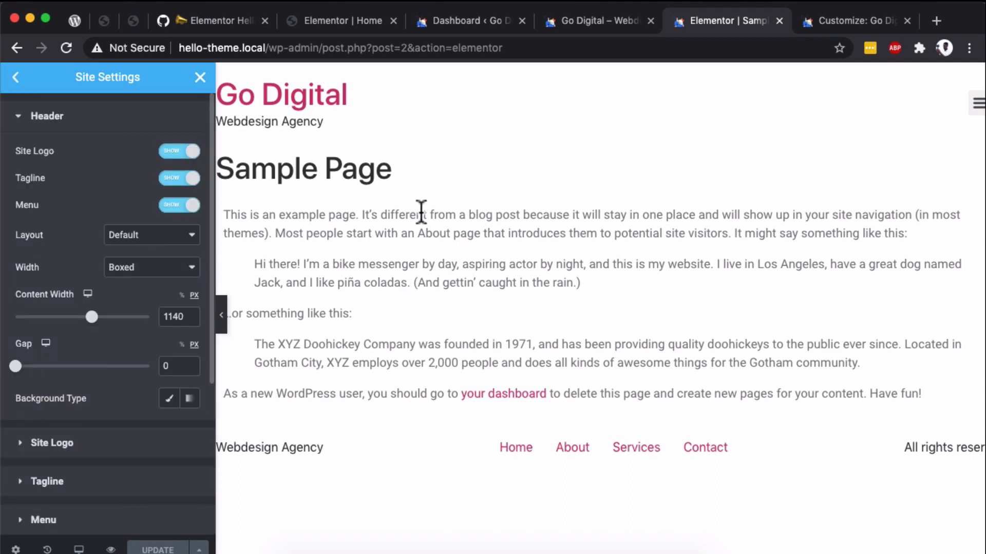
left_click(16, 77)
left_click(82, 393)
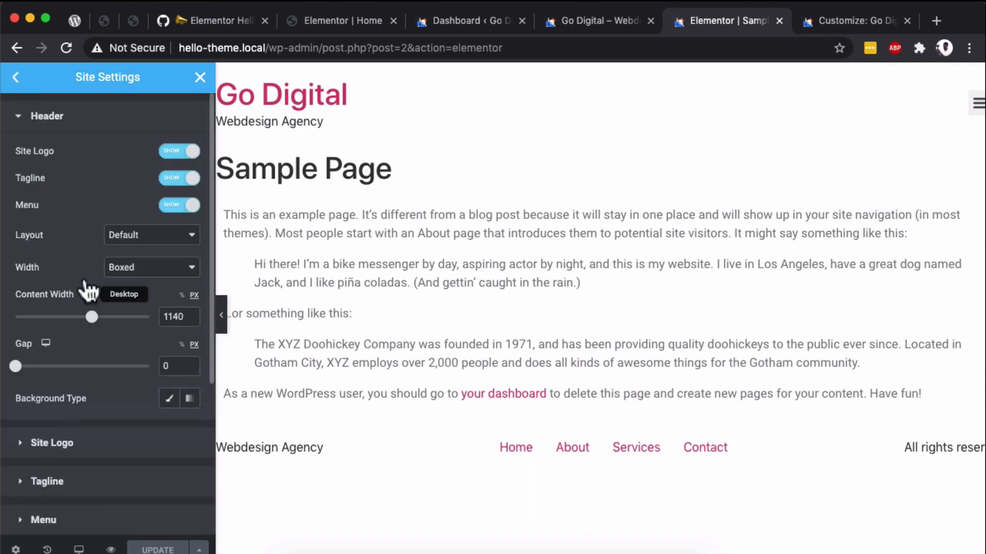
left_click(128, 239)
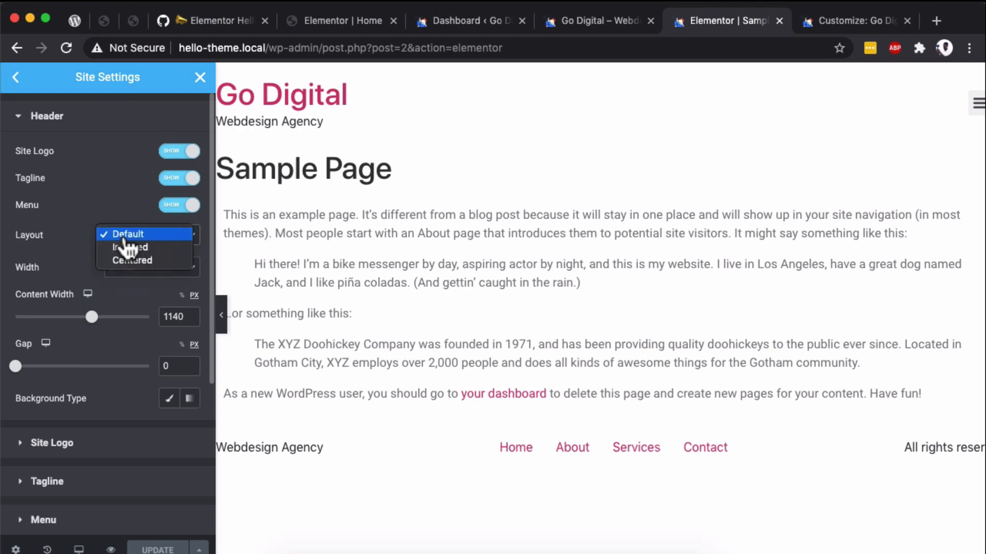
left_click(122, 250)
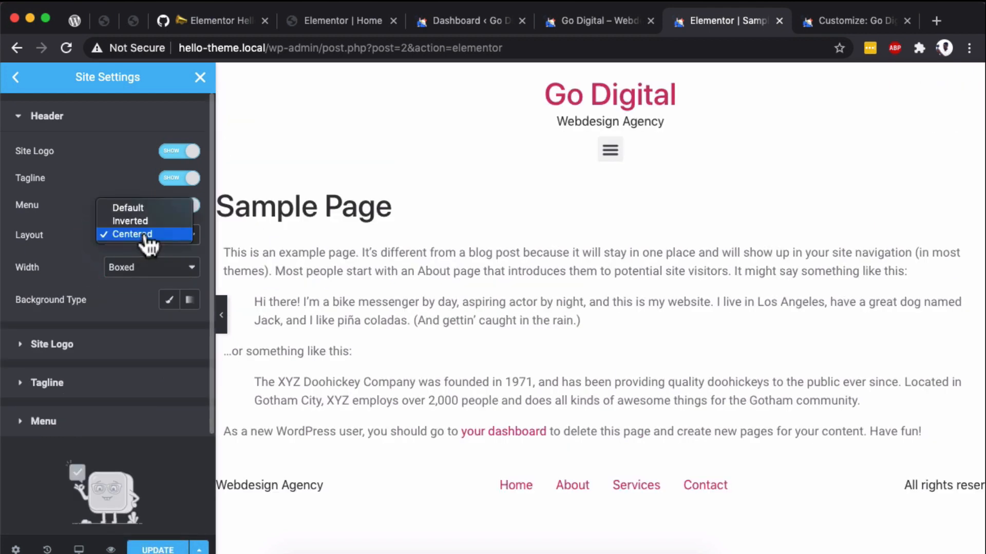
- Set the header's Layout back to Default
left_click(149, 236)
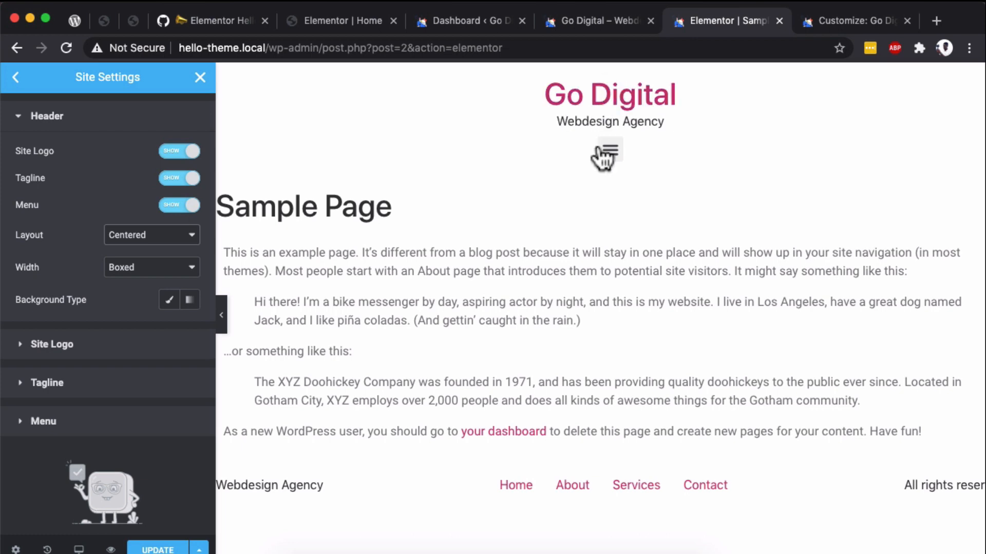
left_click(129, 236)
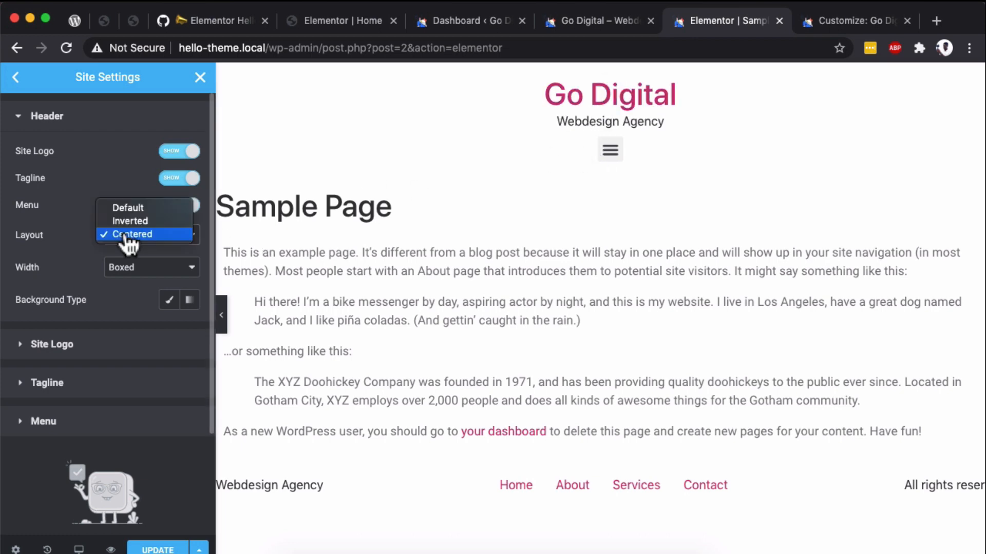
left_click(128, 208)
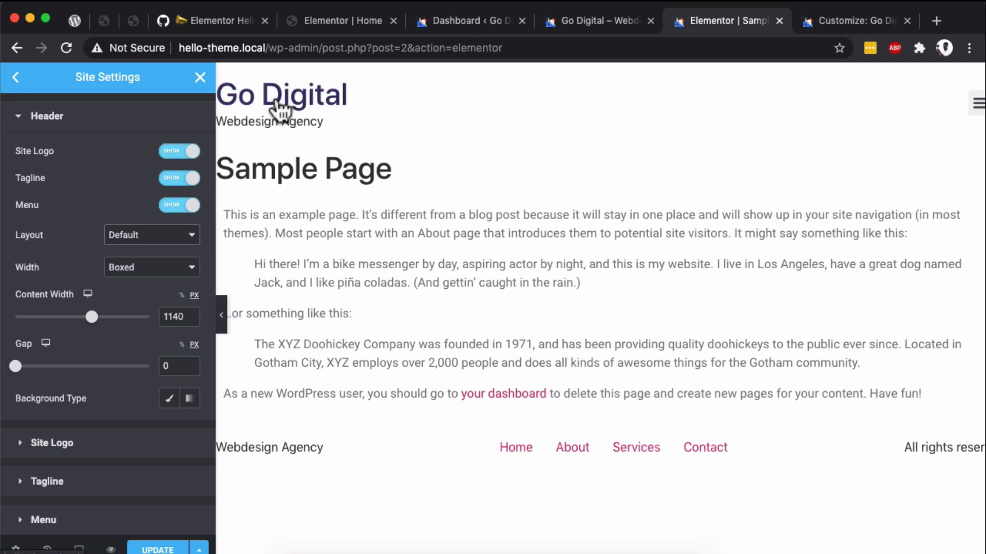
- Keep the Site Logo type as Title and style it with the copied amber text color and the Poppins font
left_click(105, 445)
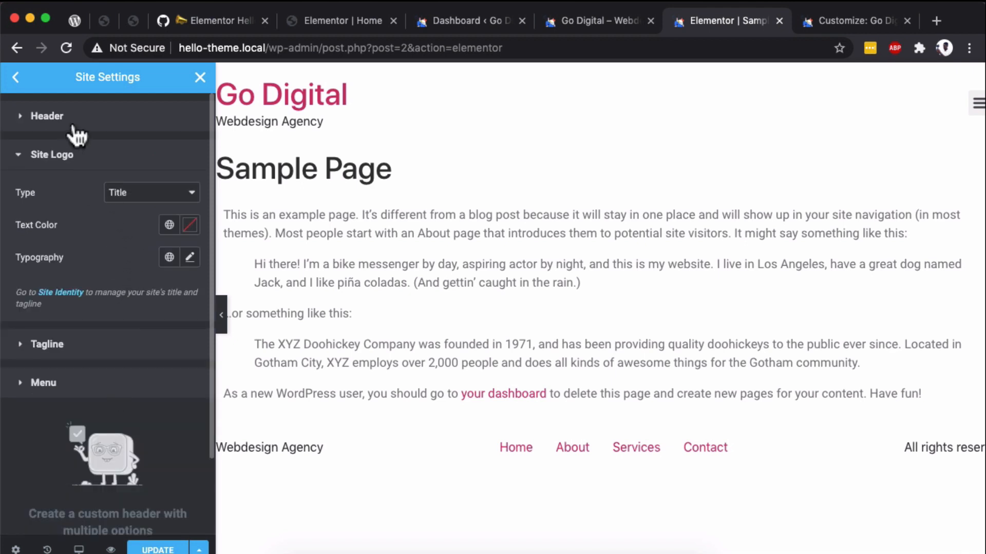
left_click(136, 208)
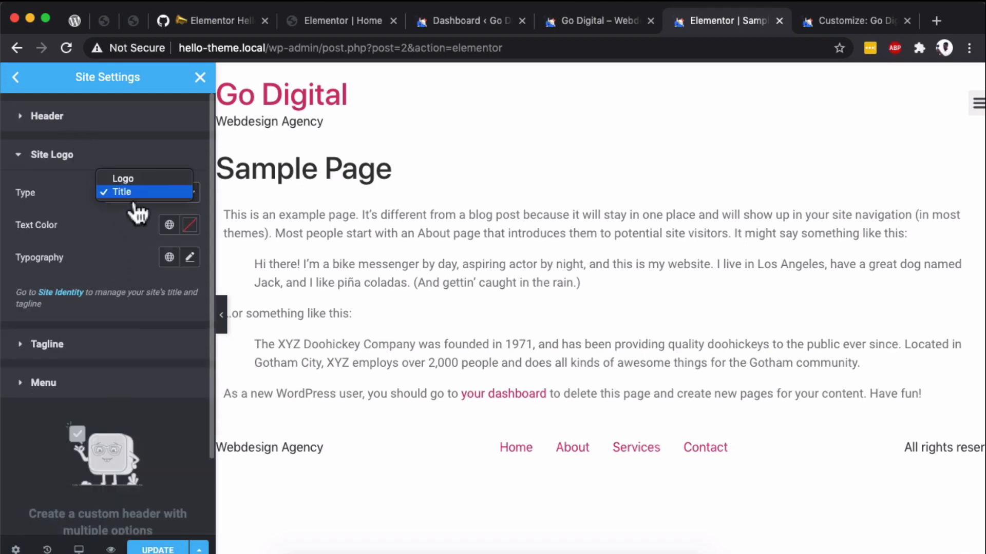
left_click(133, 195)
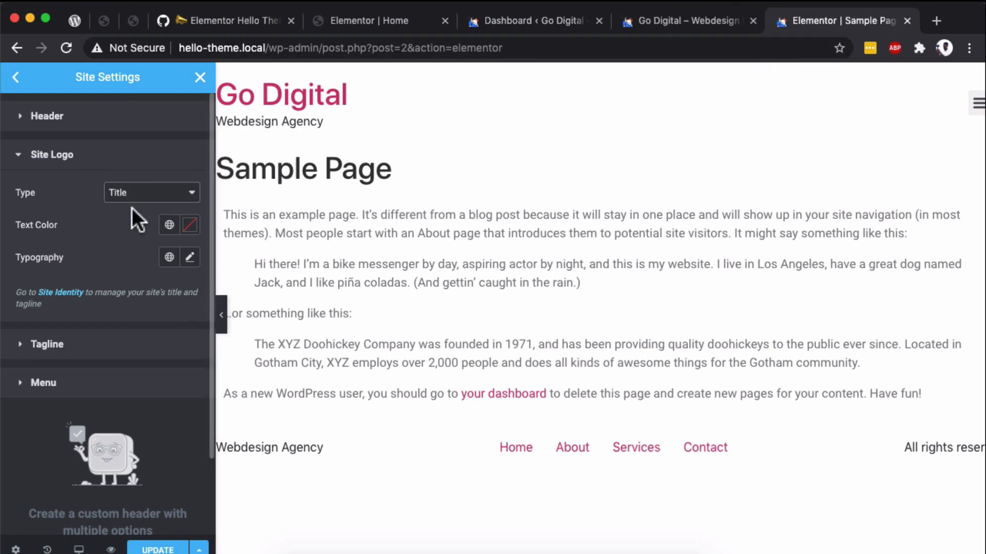
left_click(189, 226)
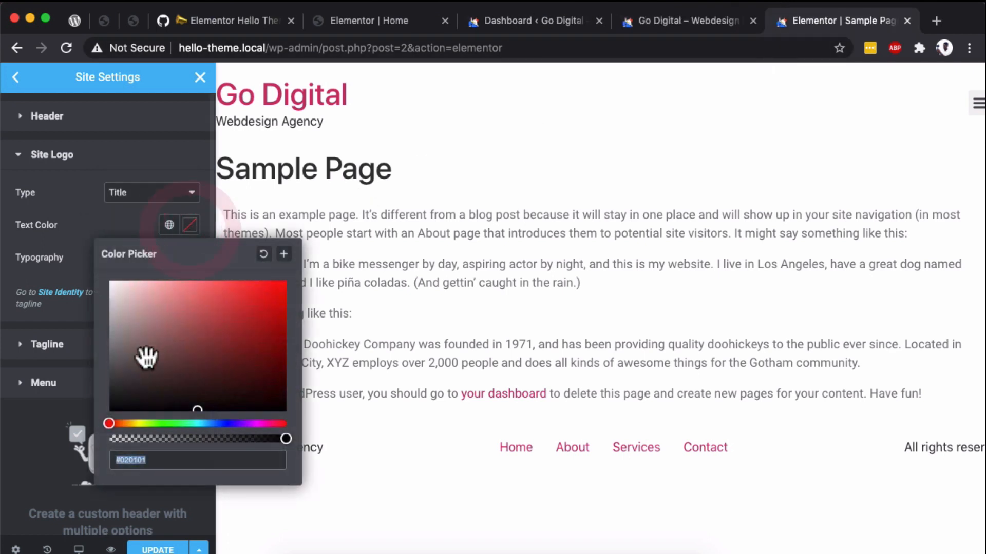
triple_click(133, 459)
type("#FFBE00")
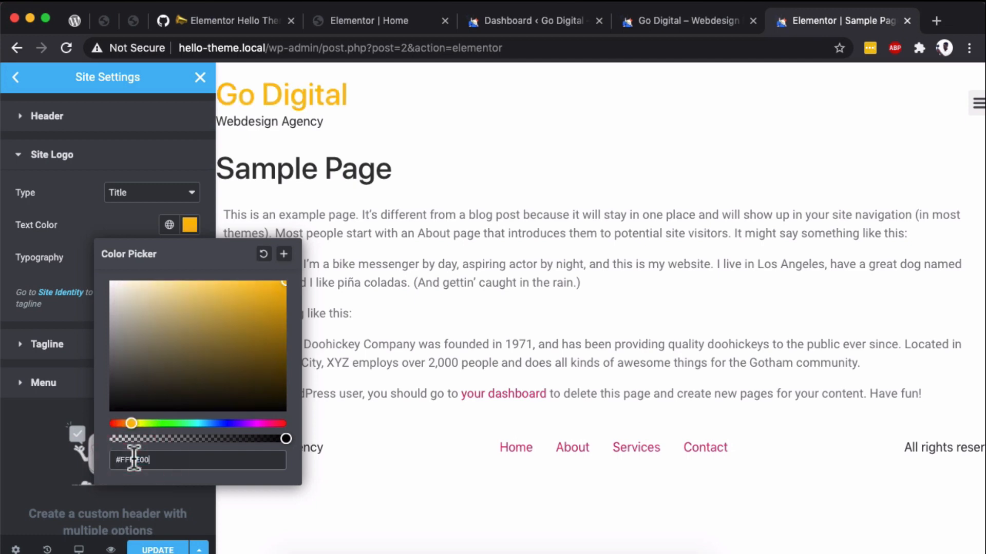
left_click(76, 226)
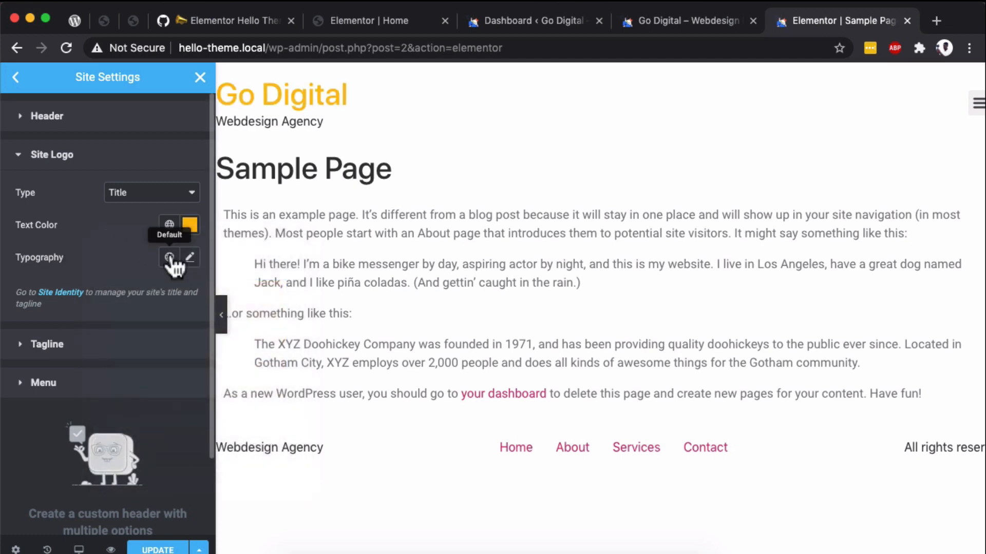
left_click(188, 258)
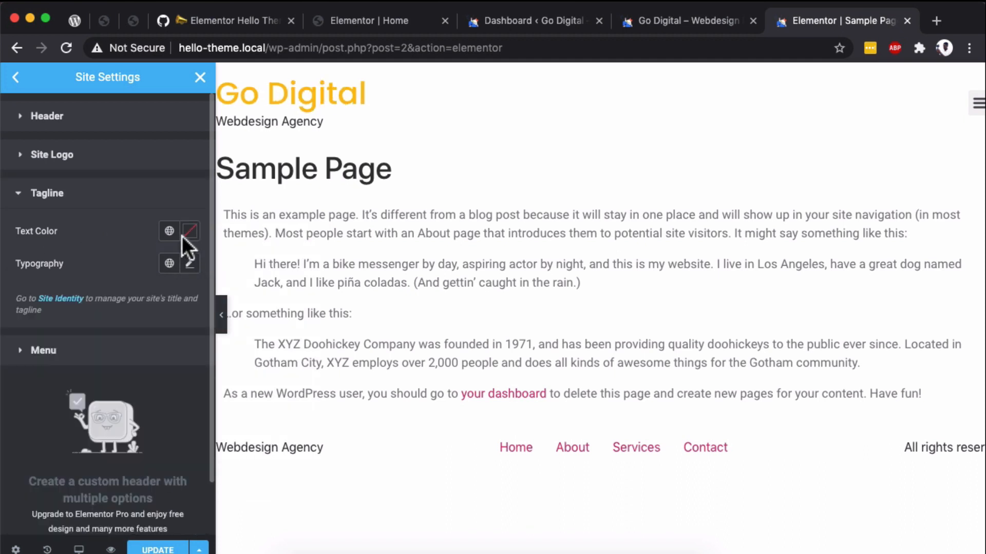
- Set the Tagline's text color to #FFFFFF and its font family to Poppins
left_click(189, 232)
left_click_drag(121, 312, 99, 283)
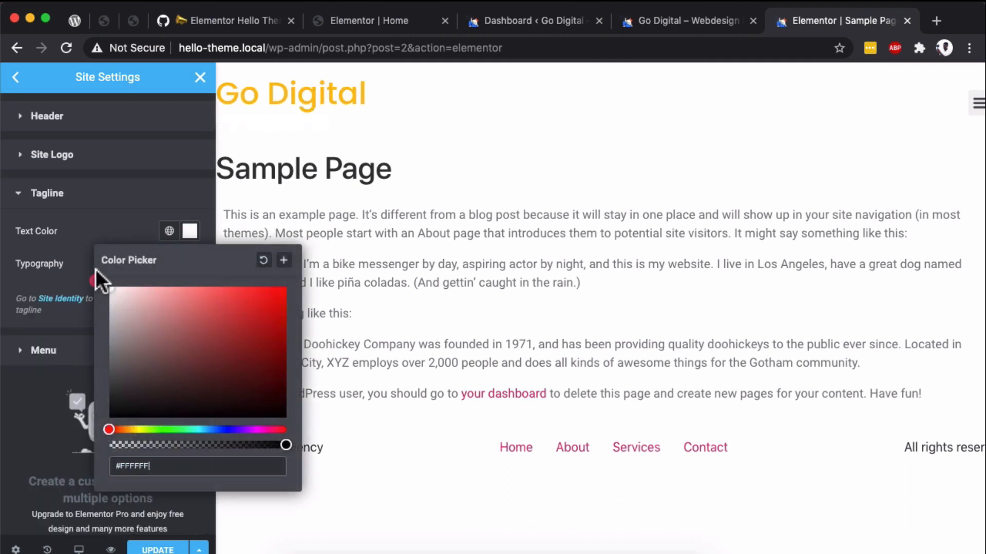
left_click(81, 226)
left_click(189, 264)
left_click(144, 336)
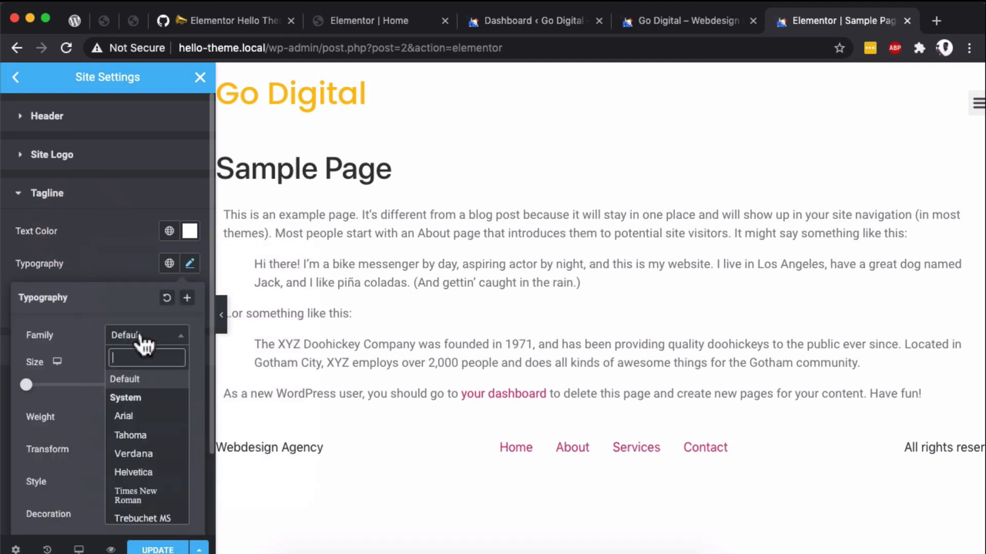
type("popp")
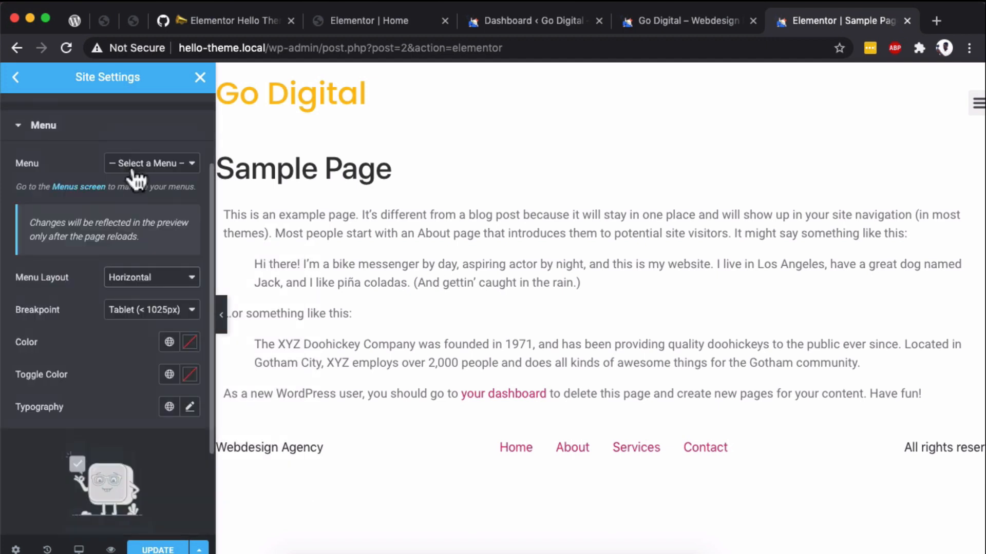
- Assign Main Menu as the header menu and check the Menu Layout options, keeping Horizontal
left_click(132, 170)
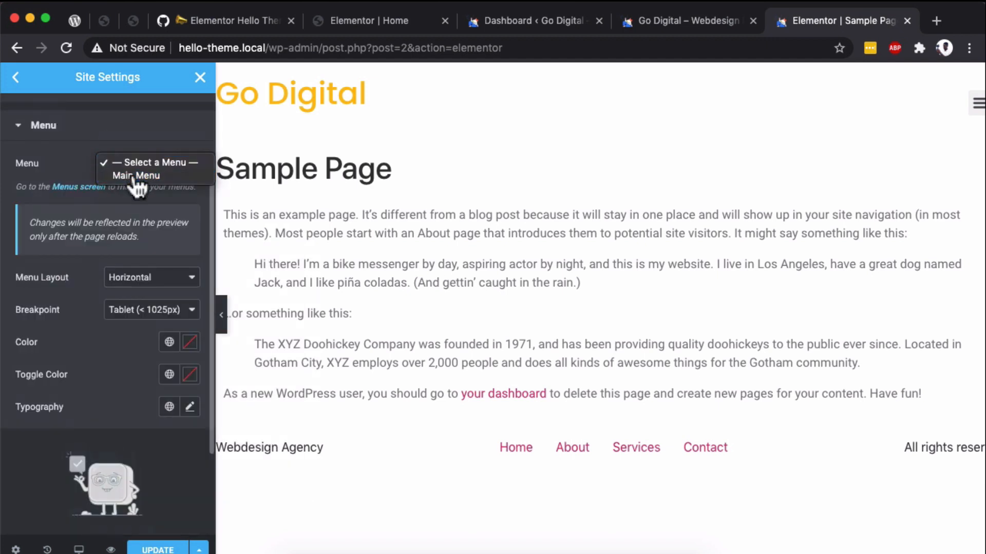
left_click(133, 178)
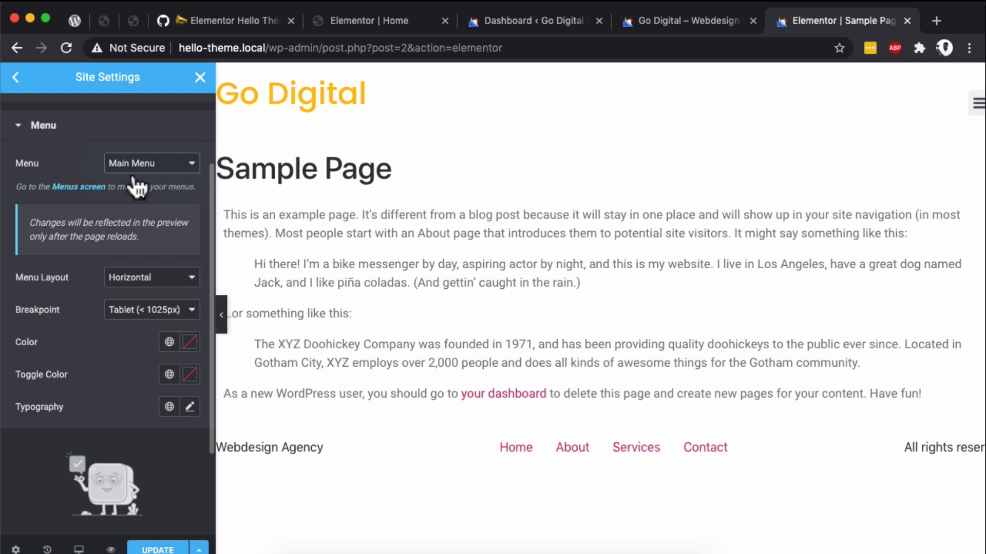
left_click(133, 279)
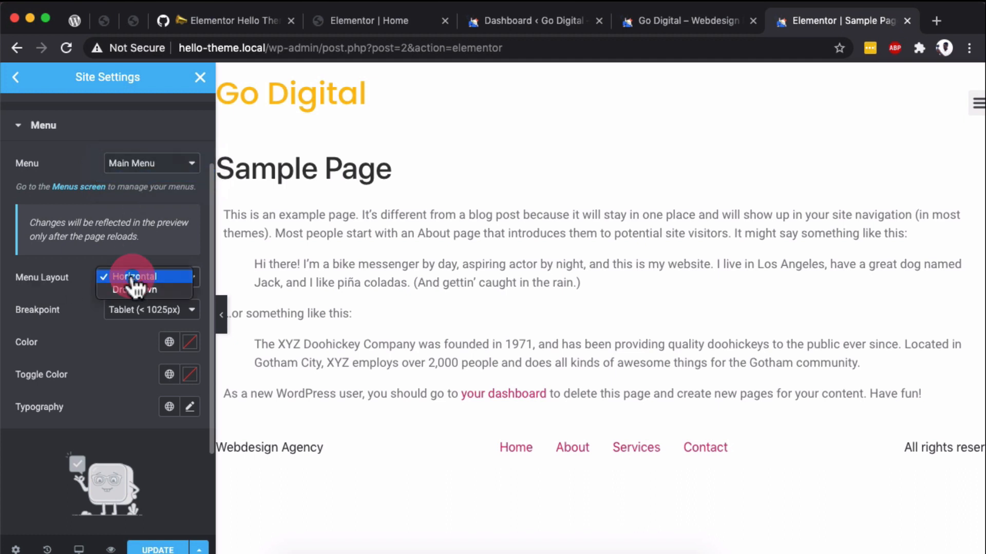
- Hide the settings panel to examine the header menu at full page width, and bring the panel back
left_click(221, 315)
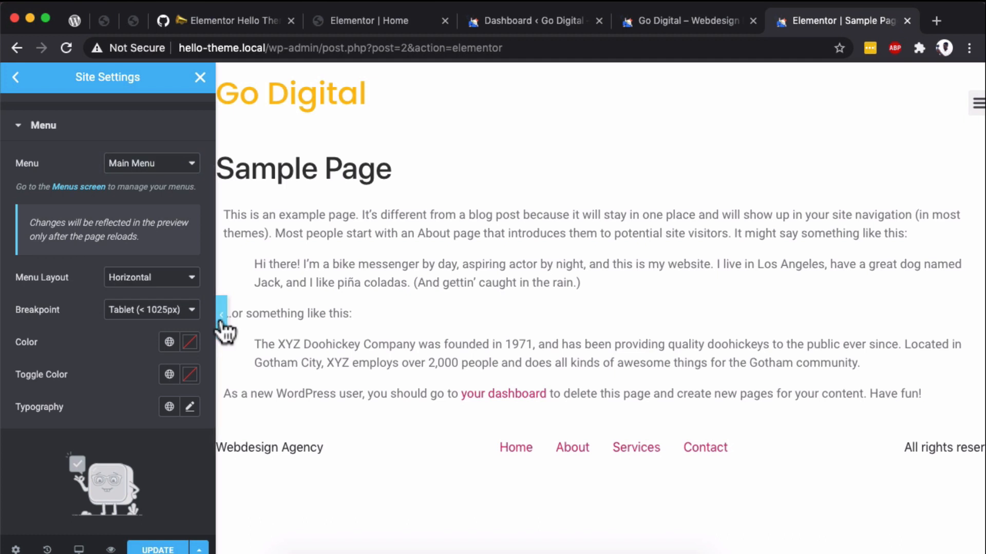
left_click(222, 315)
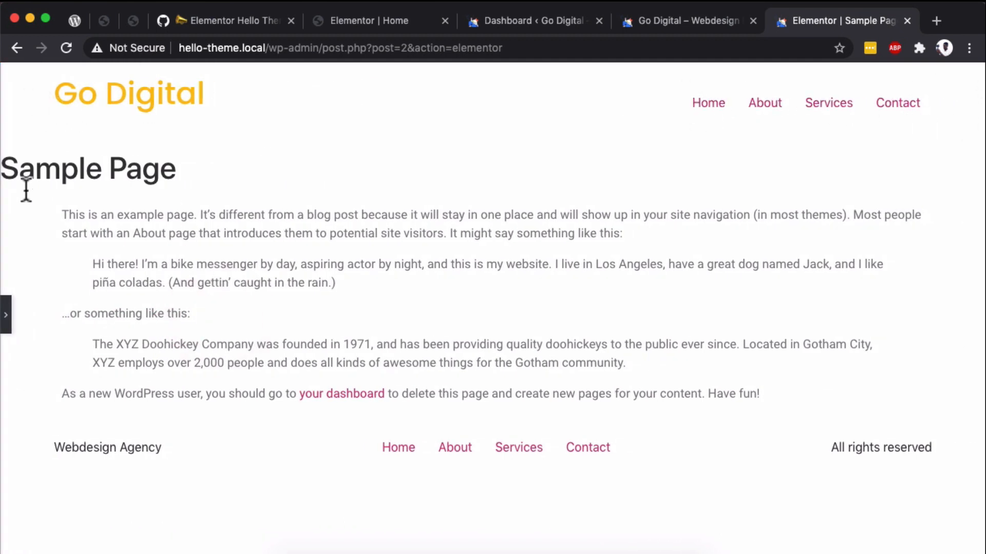
left_click(6, 326)
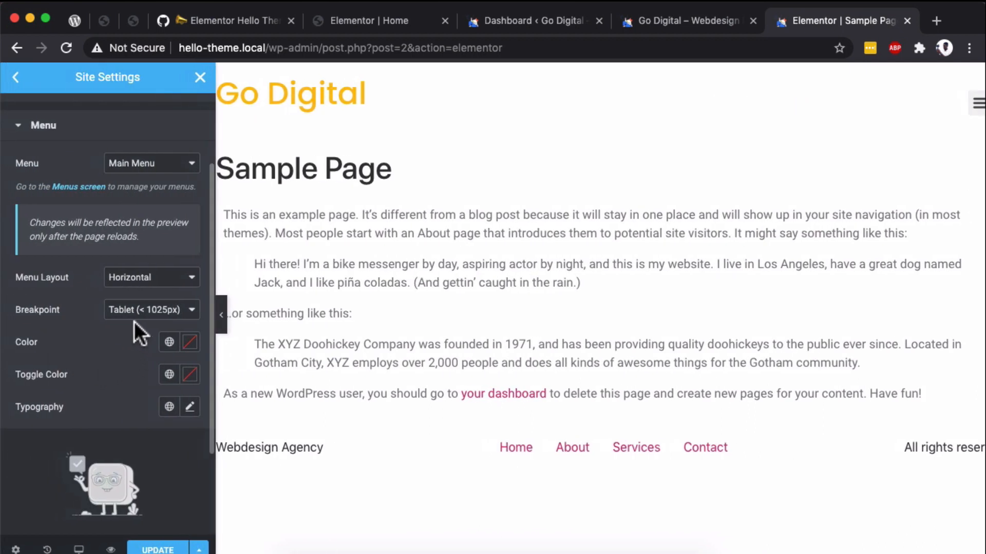
- Set the header menu's Breakpoint to Mobile (< 768px)
left_click(150, 311)
left_click(149, 315)
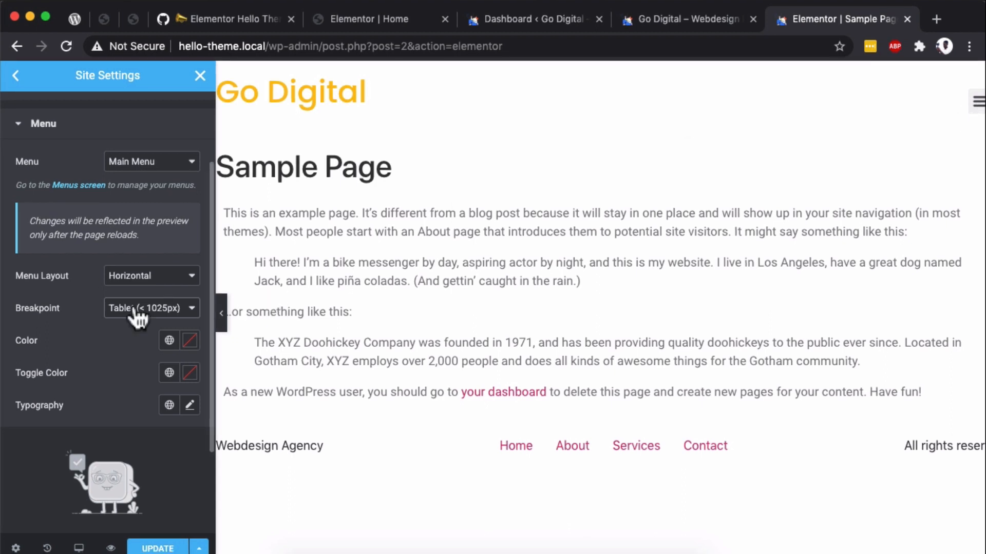
left_click(134, 310)
left_click(129, 303)
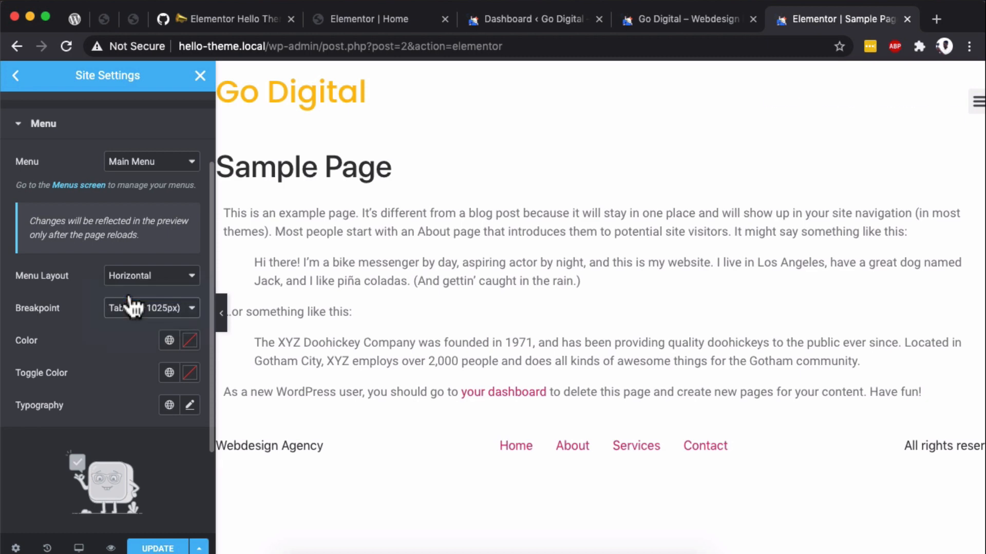
left_click(134, 306)
left_click(131, 298)
- Preview the page at the Mobile size to examine the menu toggle, and return to the Desktop preview
mouse_move(78, 545)
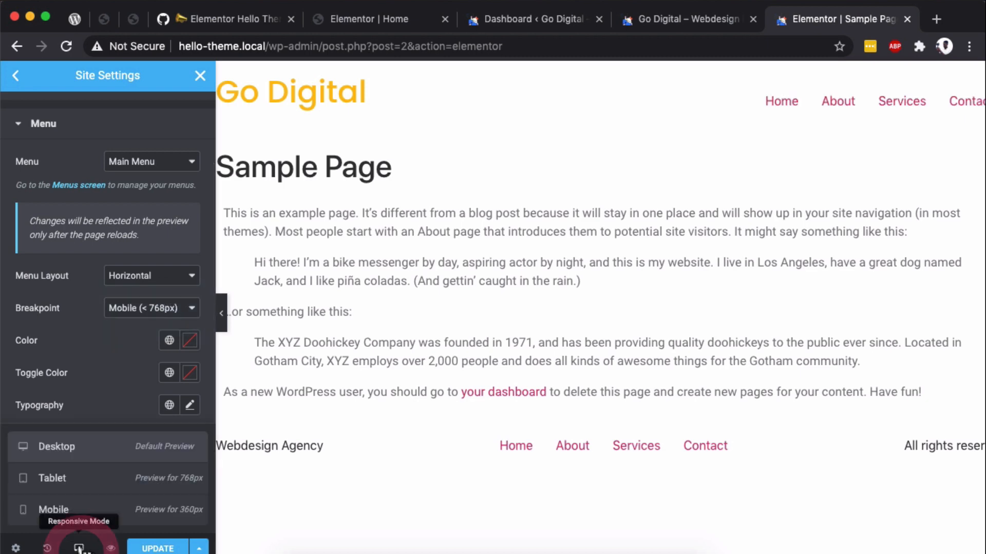
left_click(74, 511)
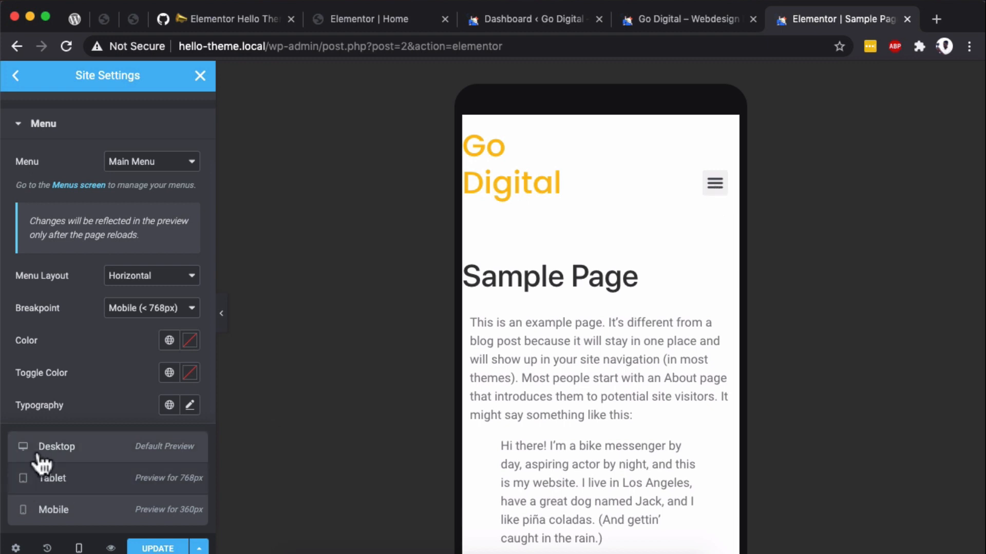
left_click(66, 456)
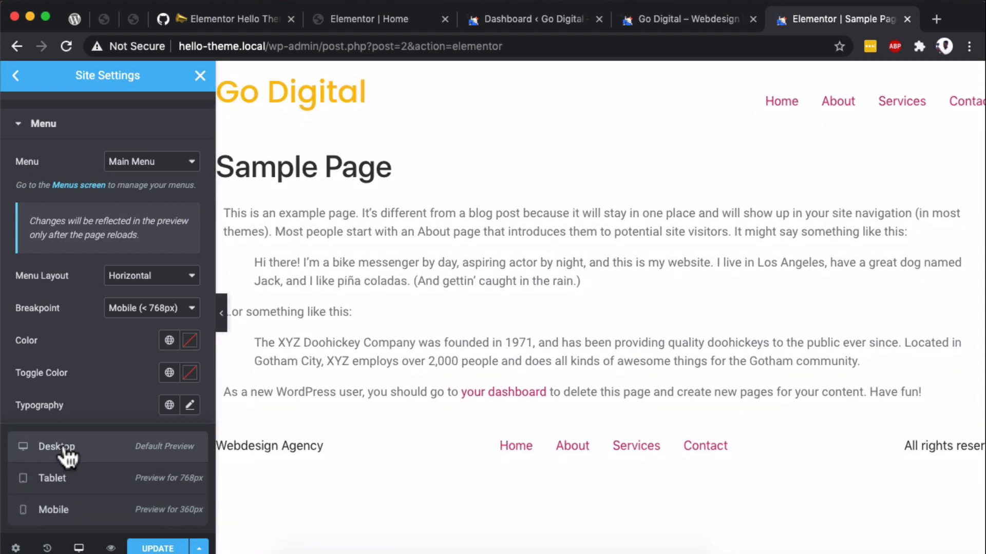
left_click(93, 451)
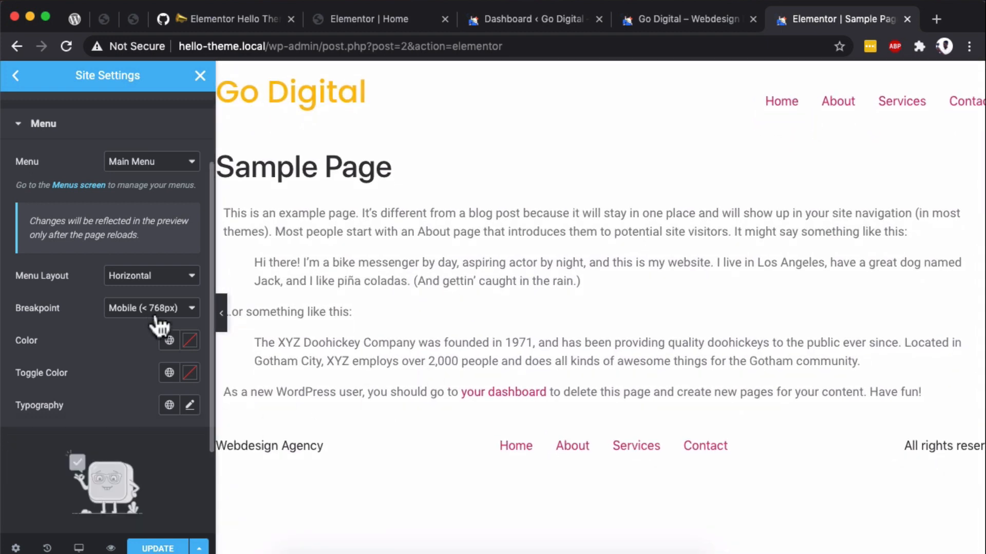
- Set the header menu's Color to #FFFFFF and its Toggle Color to the copied amber
left_click(190, 341)
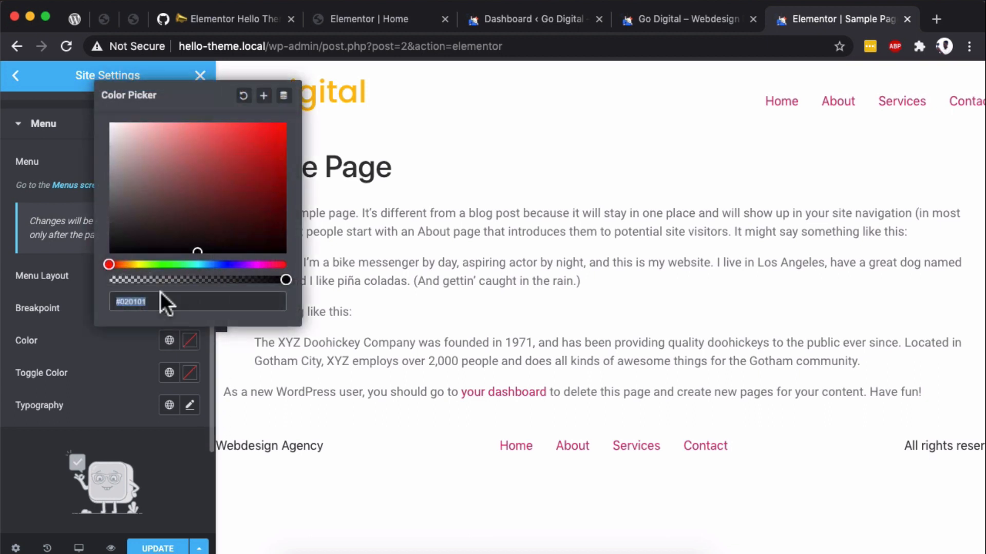
left_click(110, 127)
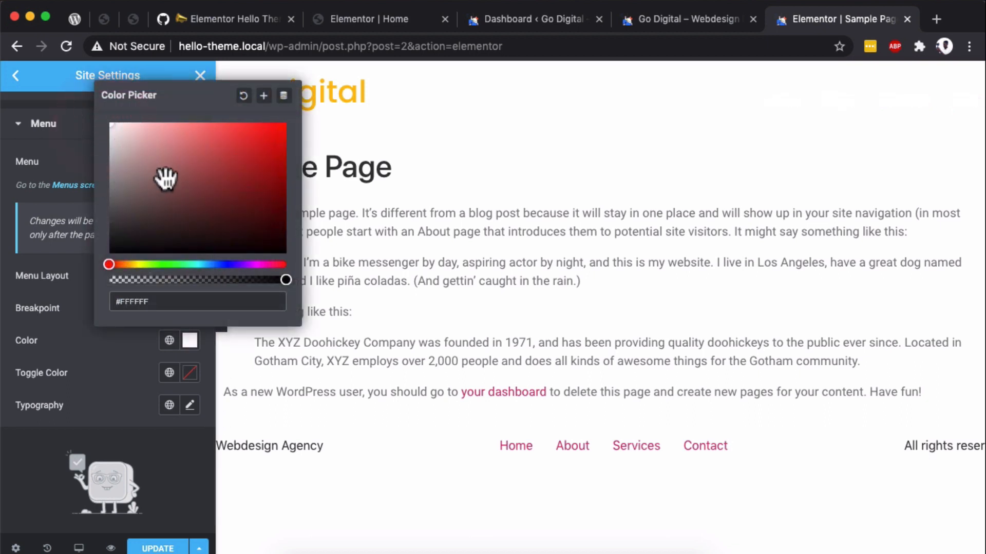
left_click(403, 206)
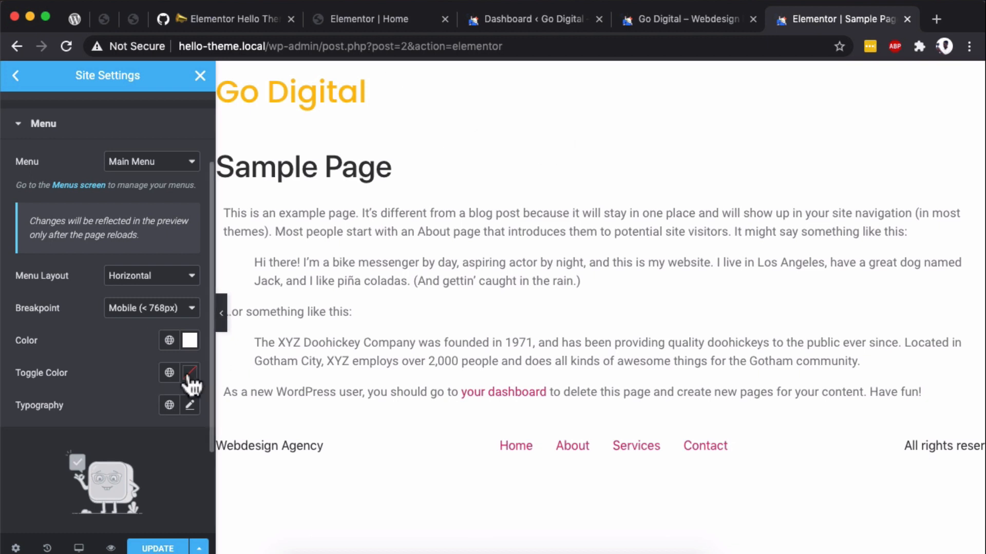
left_click(190, 374)
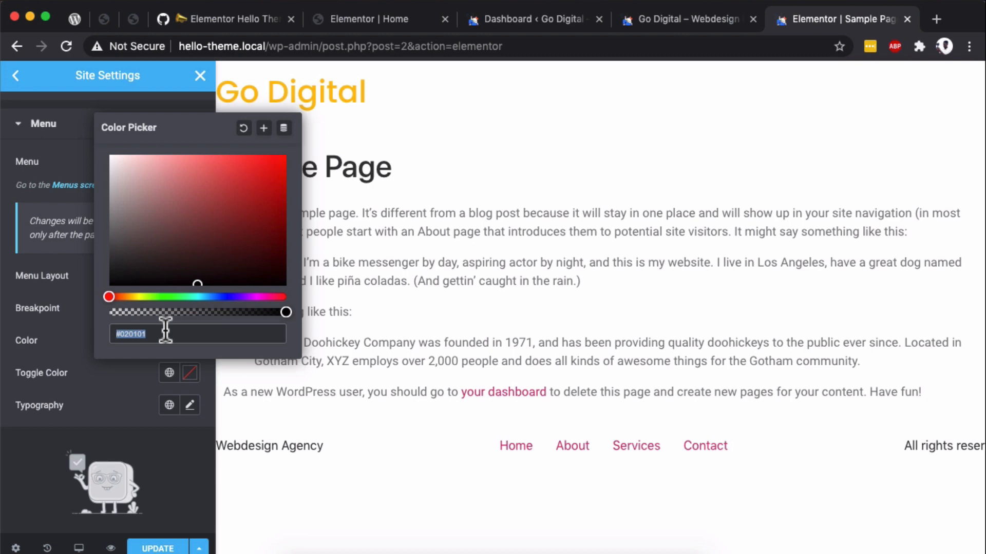
key("ctrl+v")
left_click(78, 388)
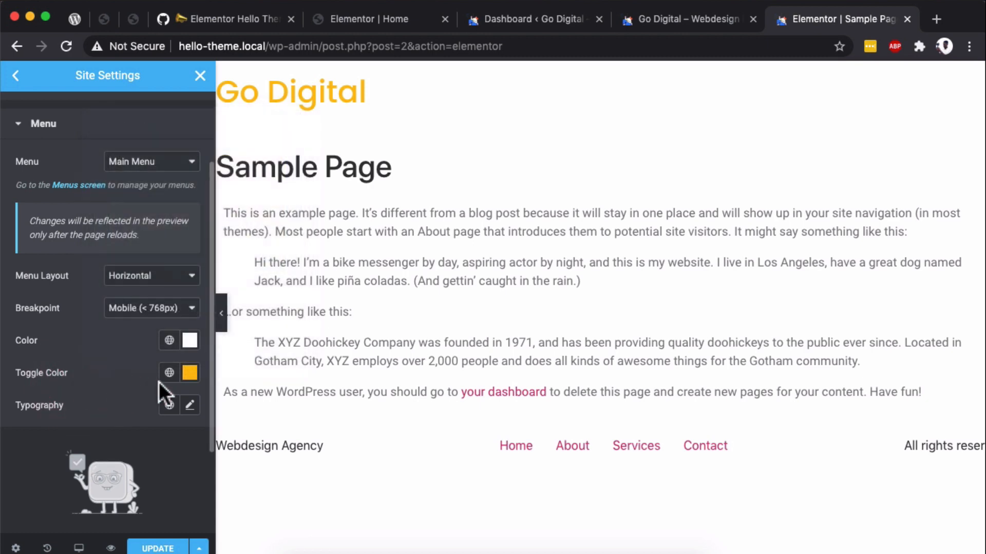
- Choose the font family in the header menu's typography settings and collapse the Menu section
left_click(190, 406)
left_click(134, 477)
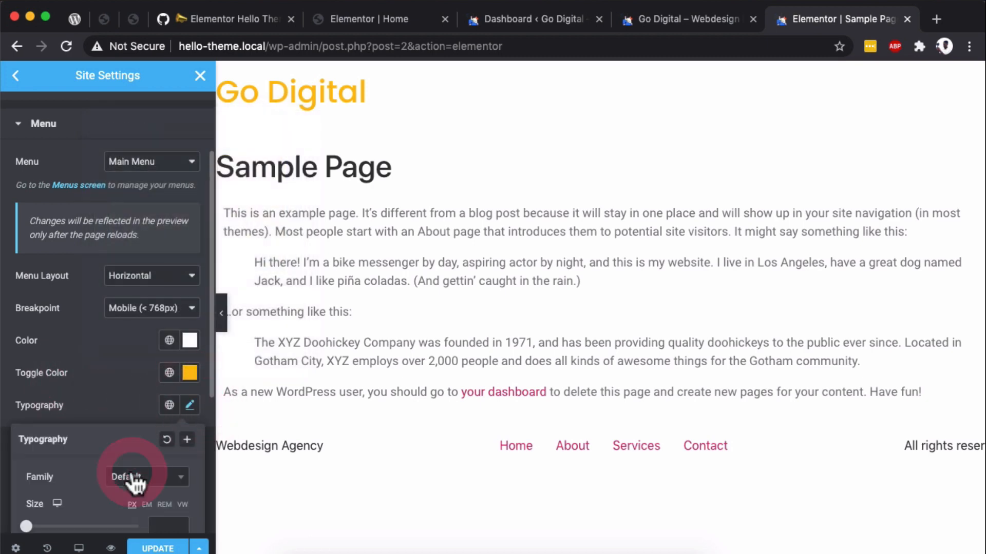
left_click(136, 405)
scroll(144, 398, "up", 3)
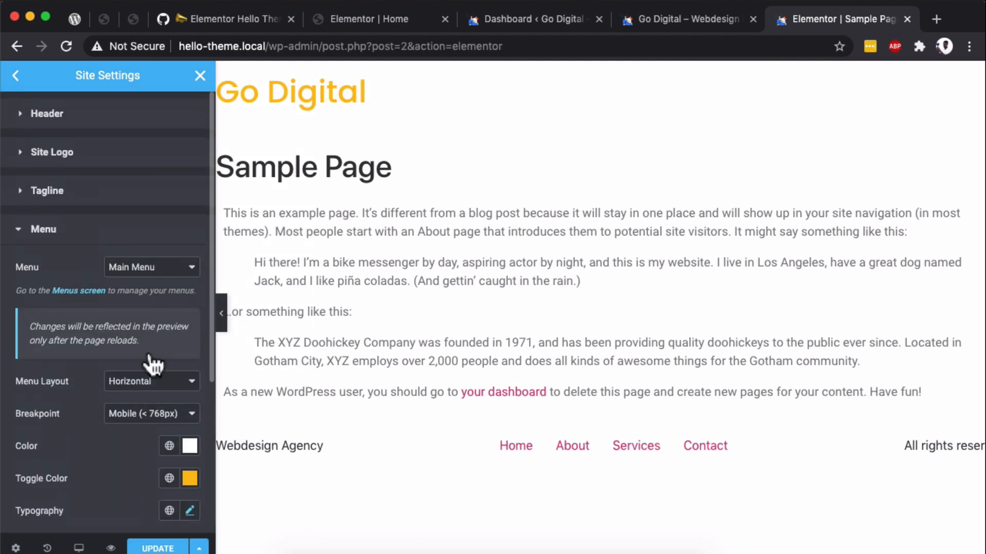
left_click(104, 239)
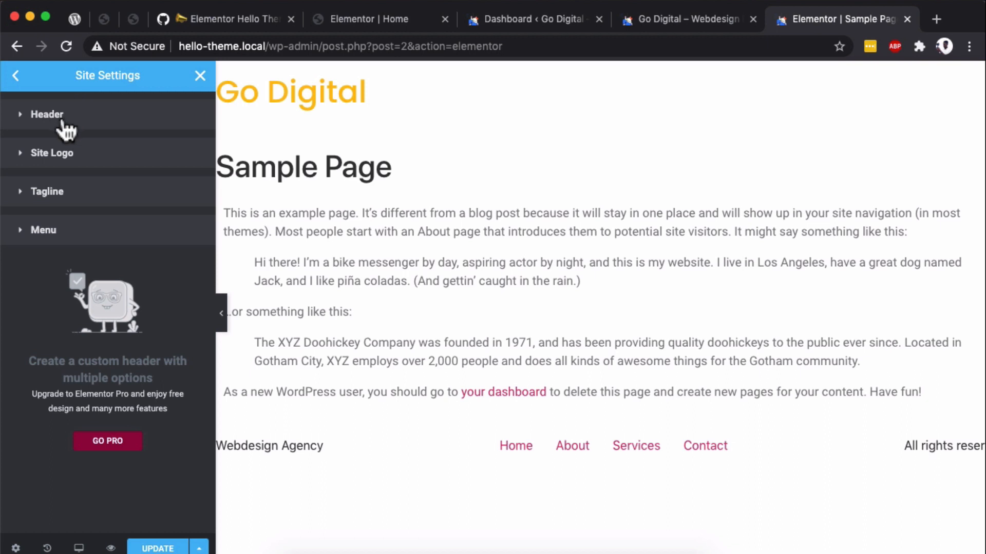
- Give the header a Classic background and set its Color to the copied dark purple
left_click(64, 126)
scroll(154, 246, "down", 2)
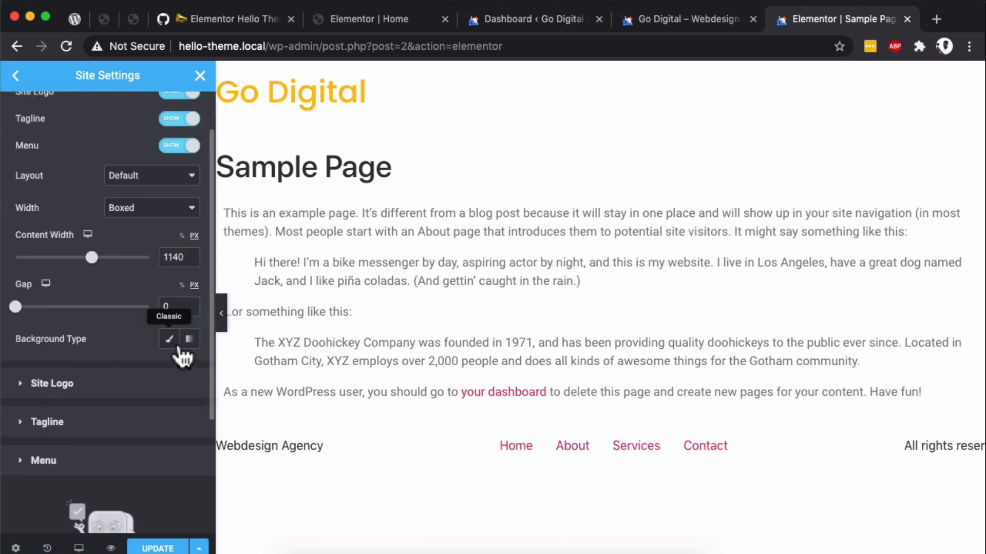
left_click(170, 340)
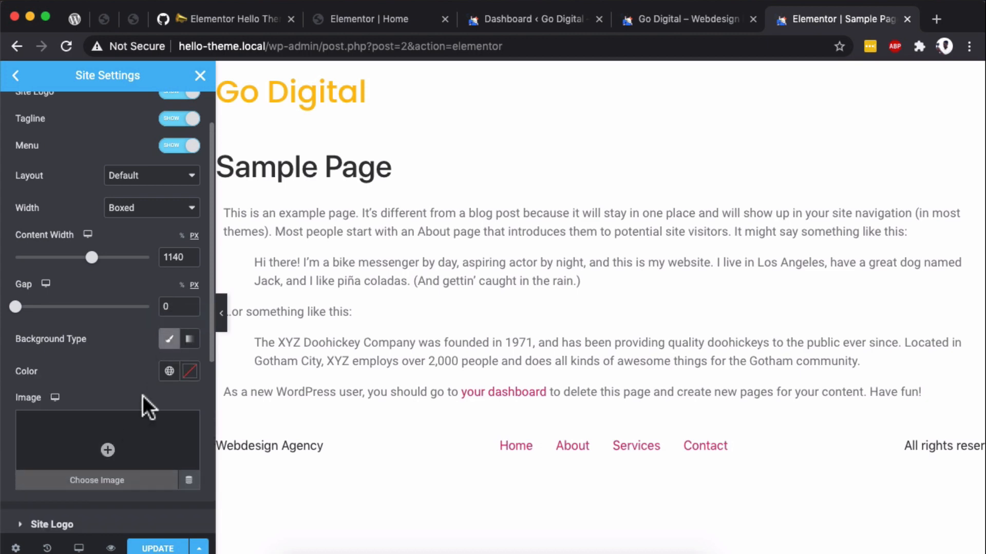
left_click(189, 371)
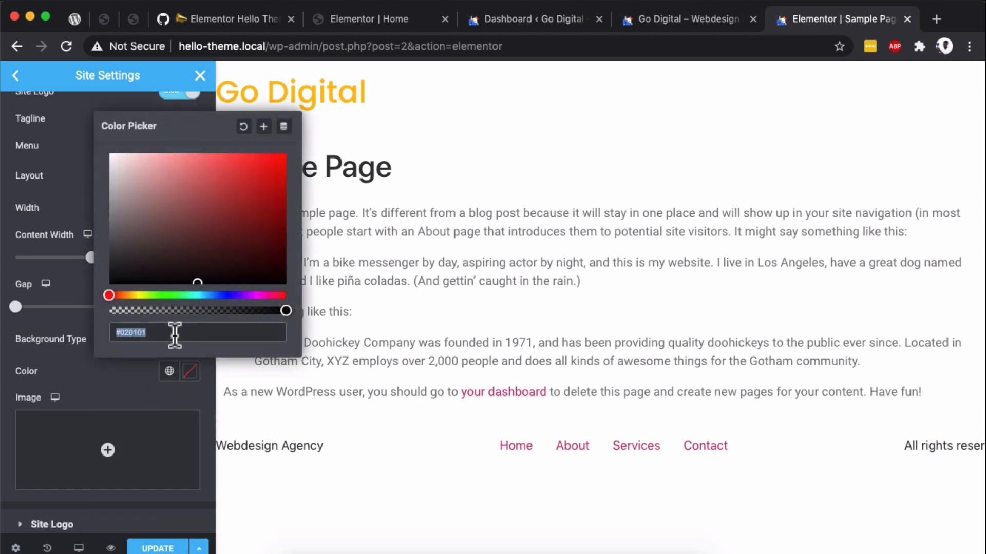
type("#372866")
left_click(84, 322)
- Preview the page without the editor panel to examine how far the header background extends, and restore the panel
key("super+p")
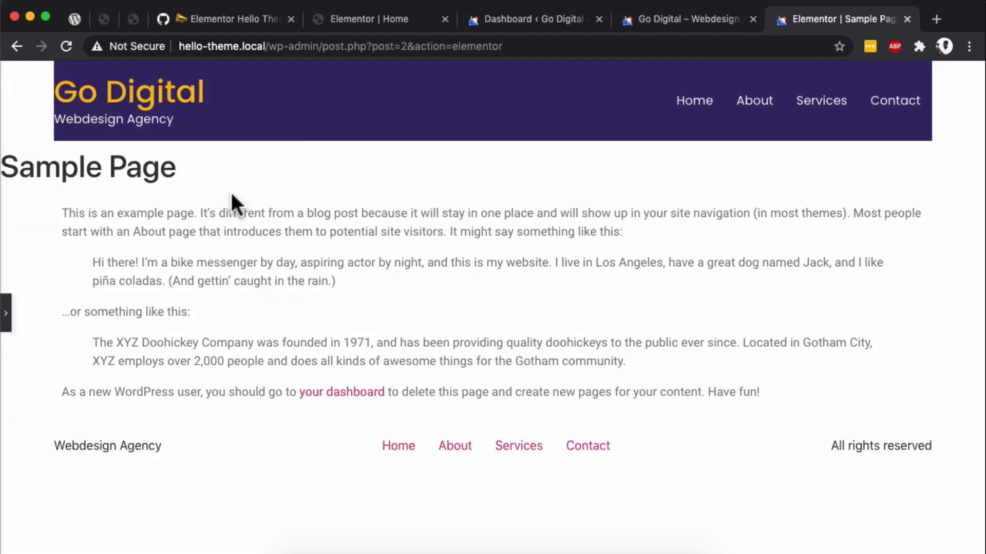
left_click(5, 325)
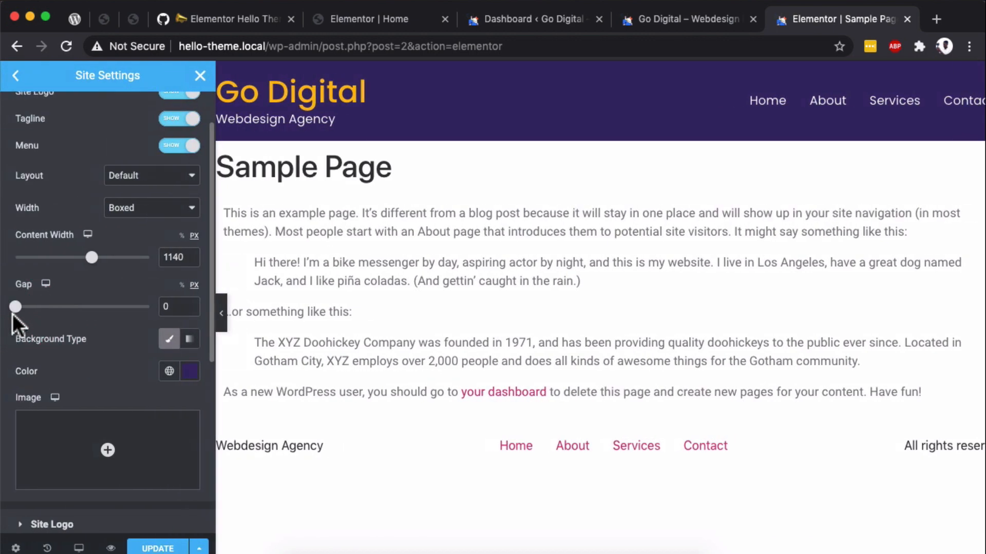
left_click(221, 313)
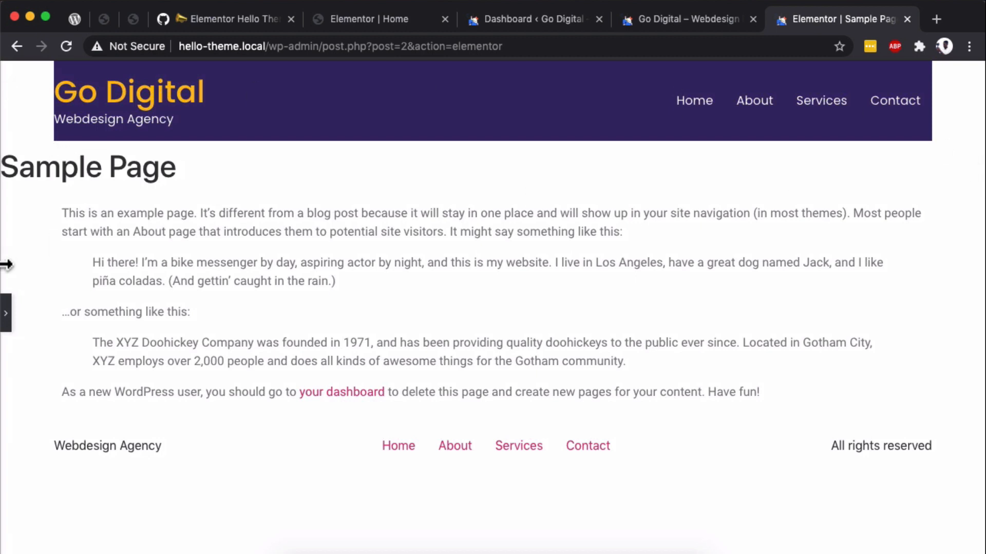
left_click(6, 313)
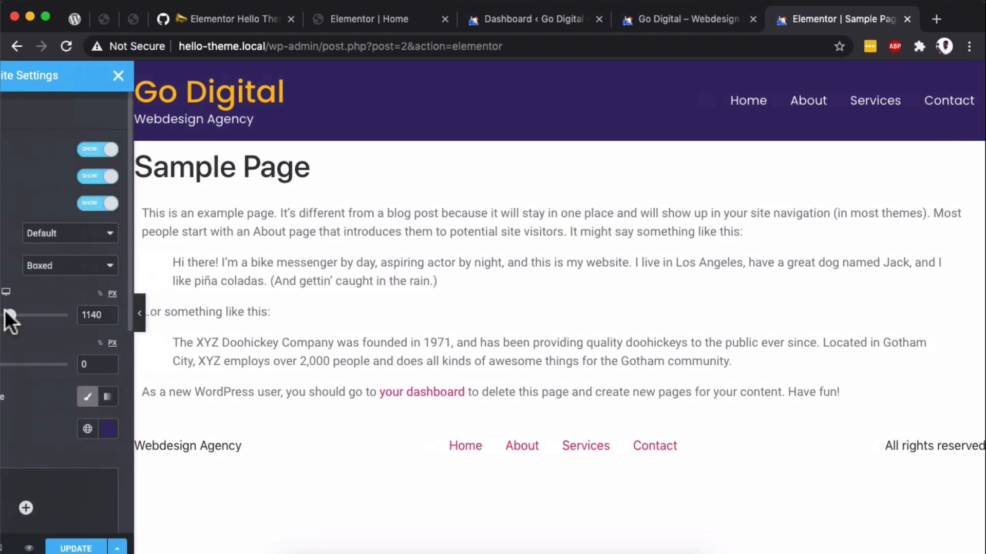
- Set the header's Content Width to 100% and preview the header across the full page width
scroll(64, 231, "down", 1)
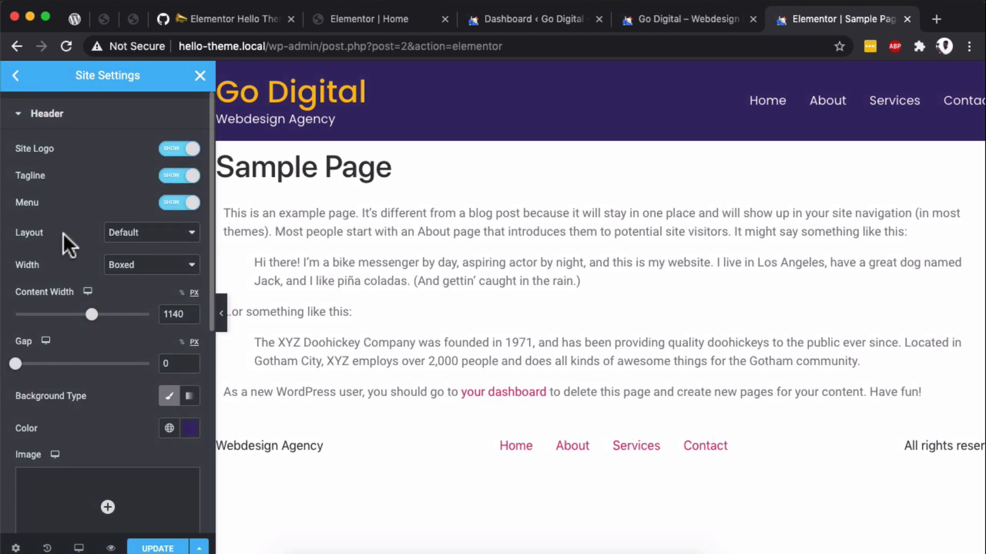
left_click(63, 233)
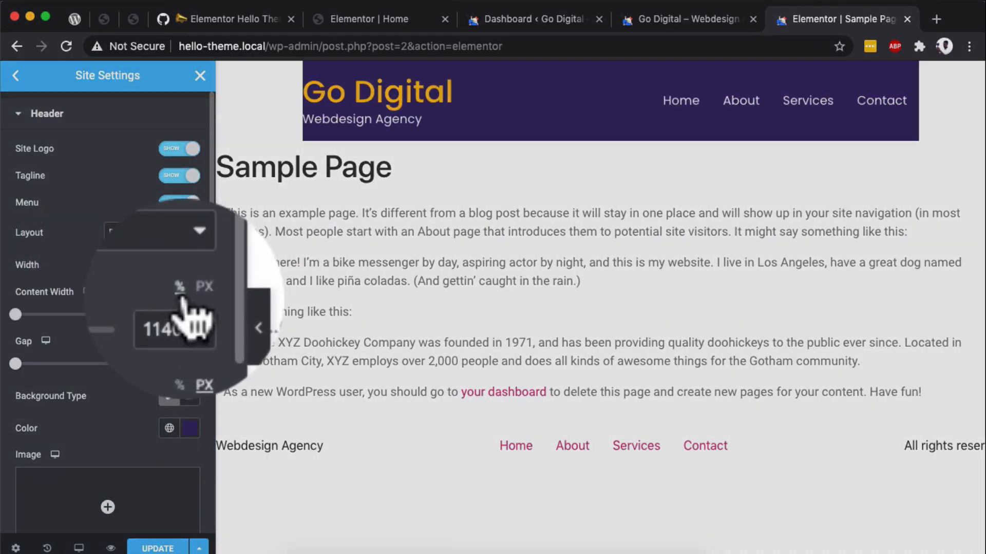
double_click(184, 313)
type("100")
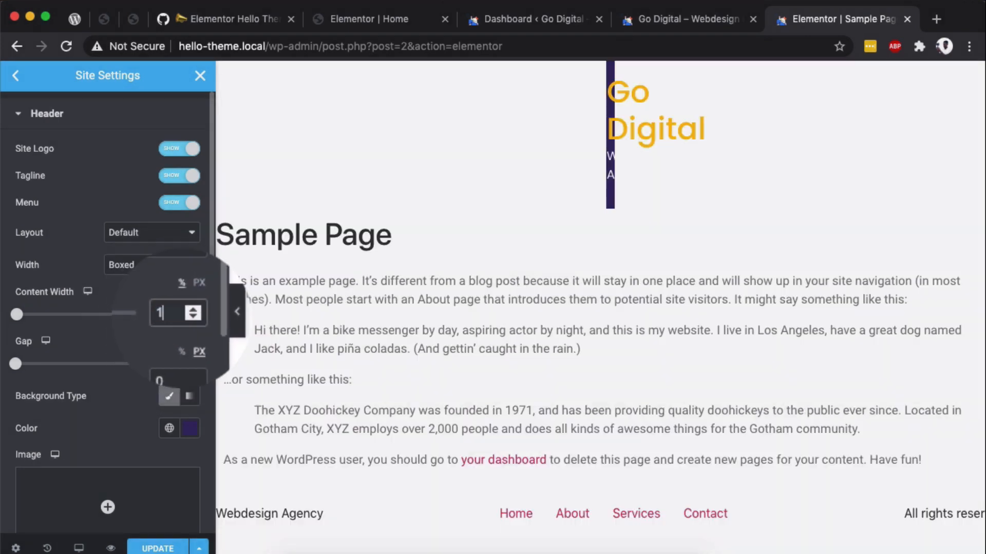
left_click(224, 321)
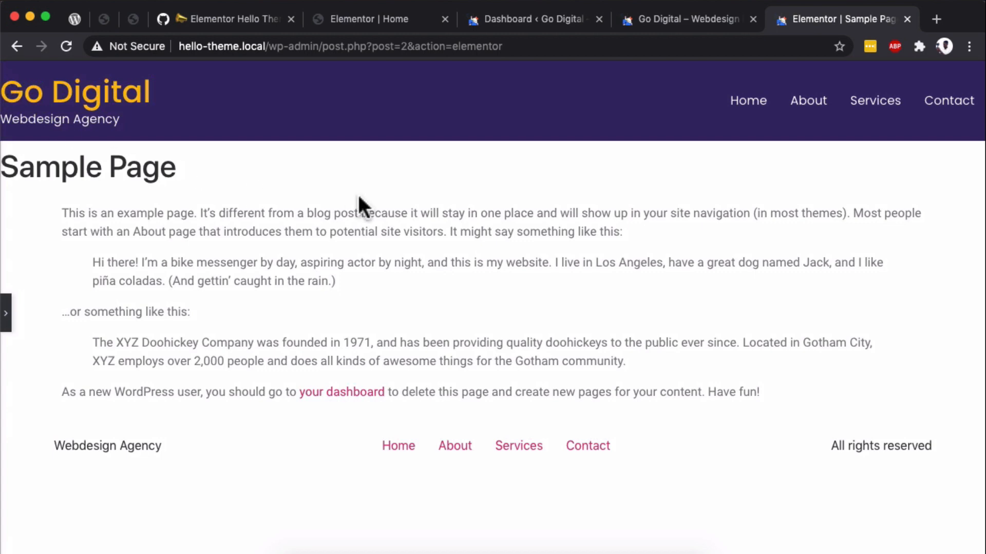
left_click(7, 314)
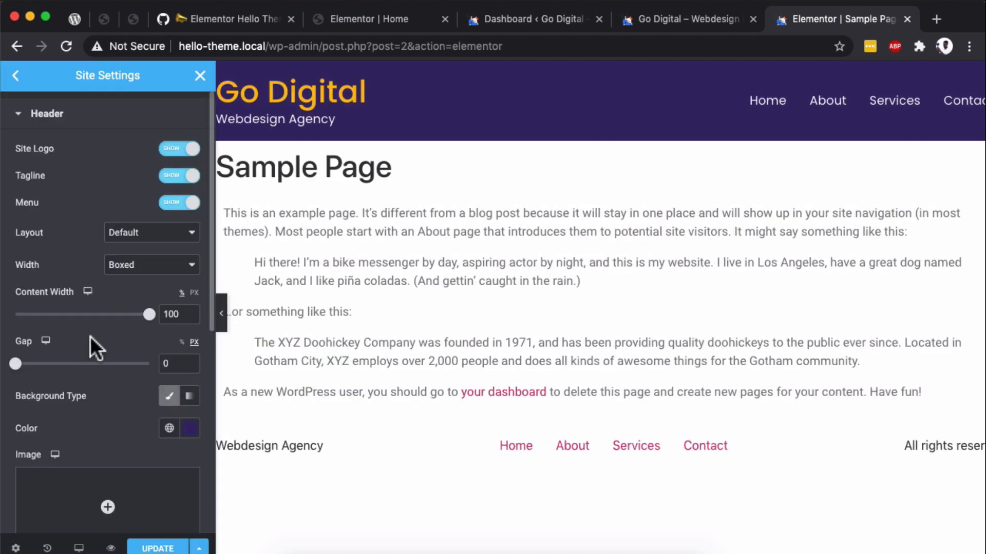
- Set the header's Gap to 5% and preview the header's side spacing across the full page width
left_click(180, 342)
key("BackSpace")
type("5")
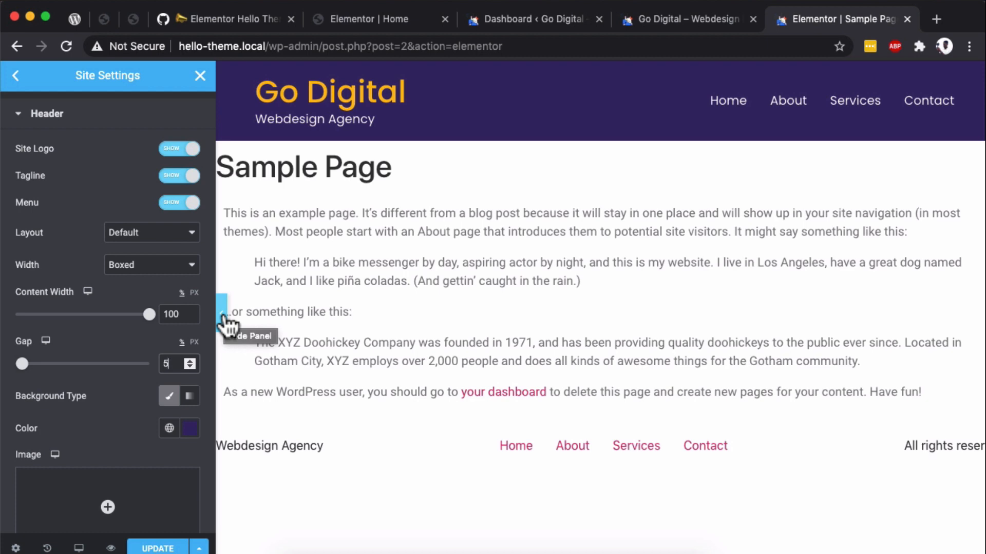
left_click(222, 316)
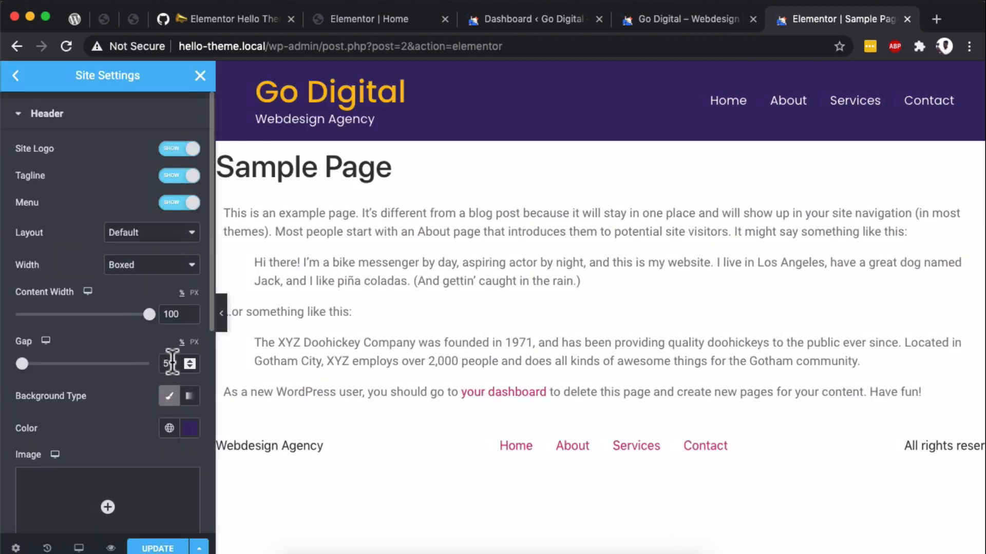
left_click(172, 362)
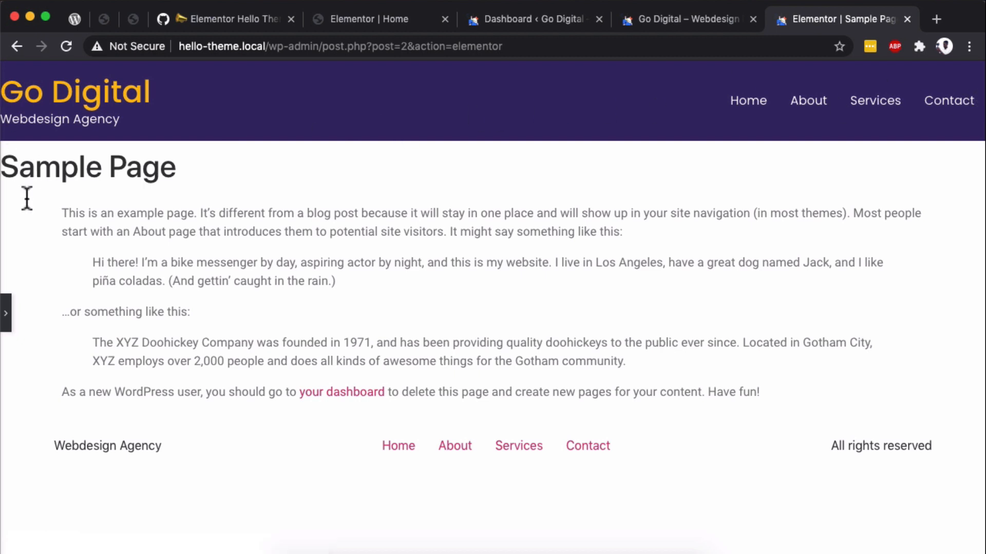
left_click(6, 314)
left_click(171, 362)
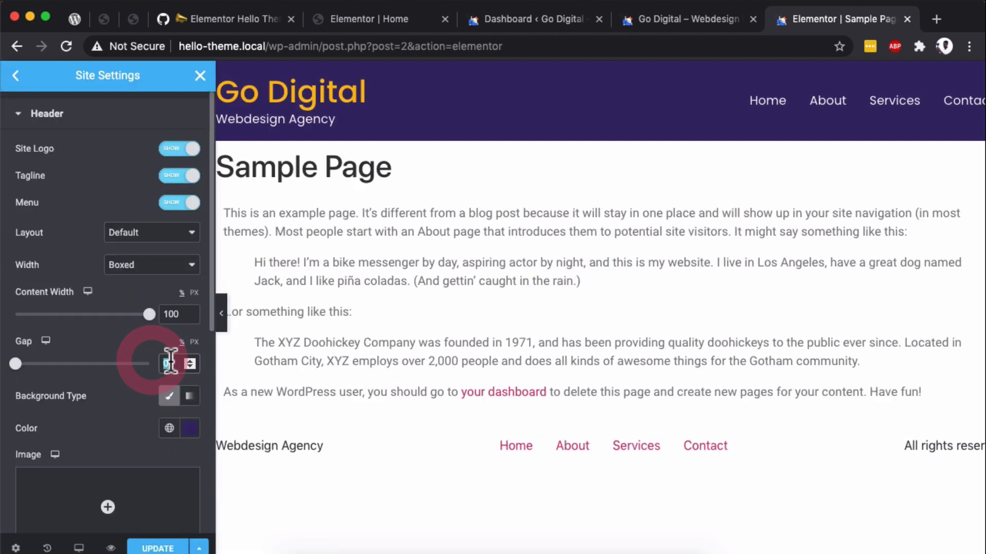
type("5")
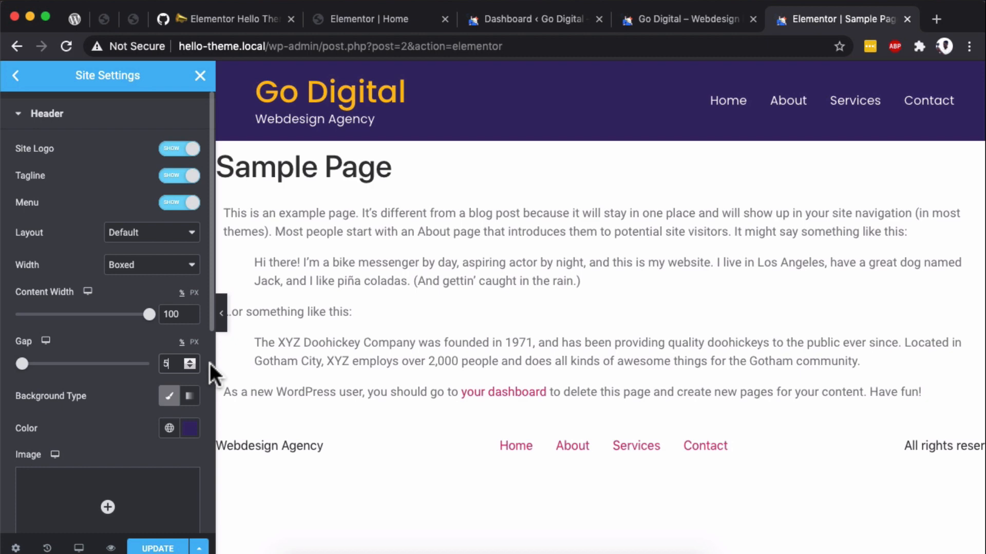
left_click(220, 319)
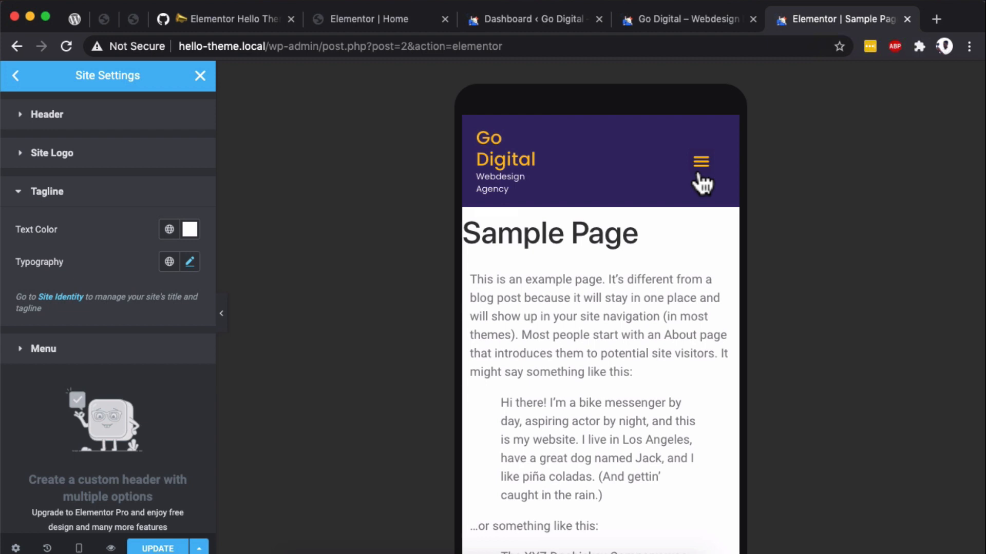
- Expand and collapse the menu toggle in the Mobile preview to examine its items, and return to the Desktop preview
left_click(701, 163)
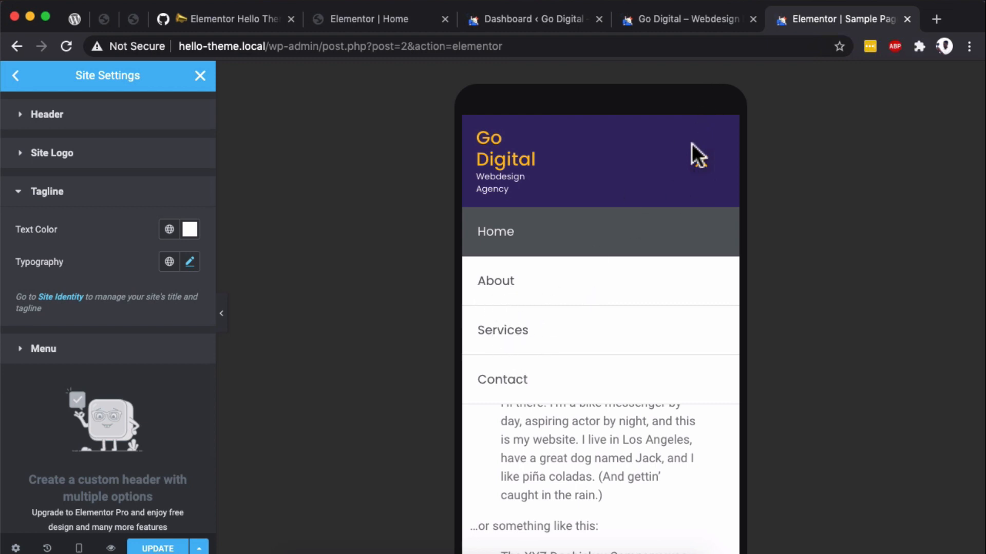
left_click(700, 161)
left_click(78, 548)
left_click(80, 447)
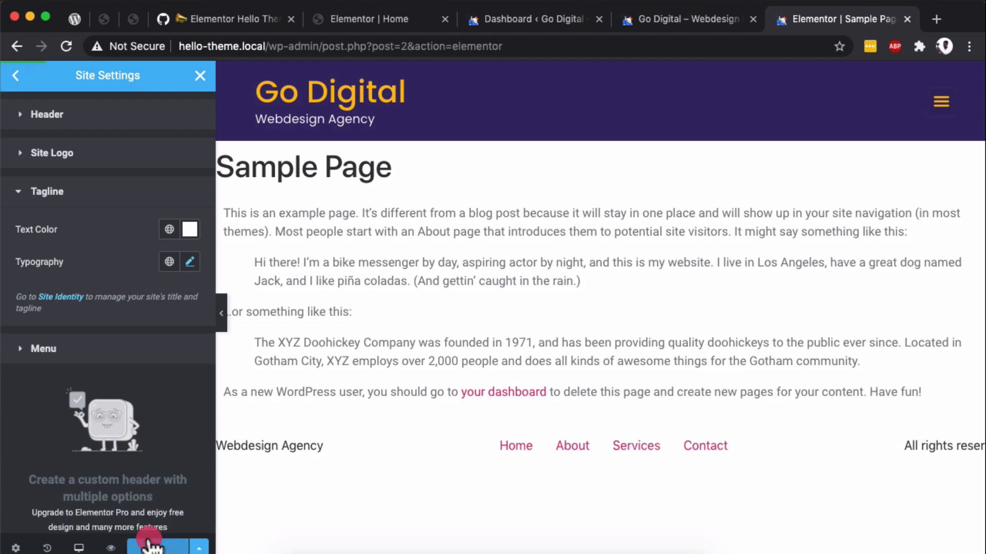
- Update the site settings and preview the page in a new tab to examine its header and title
left_click(111, 548)
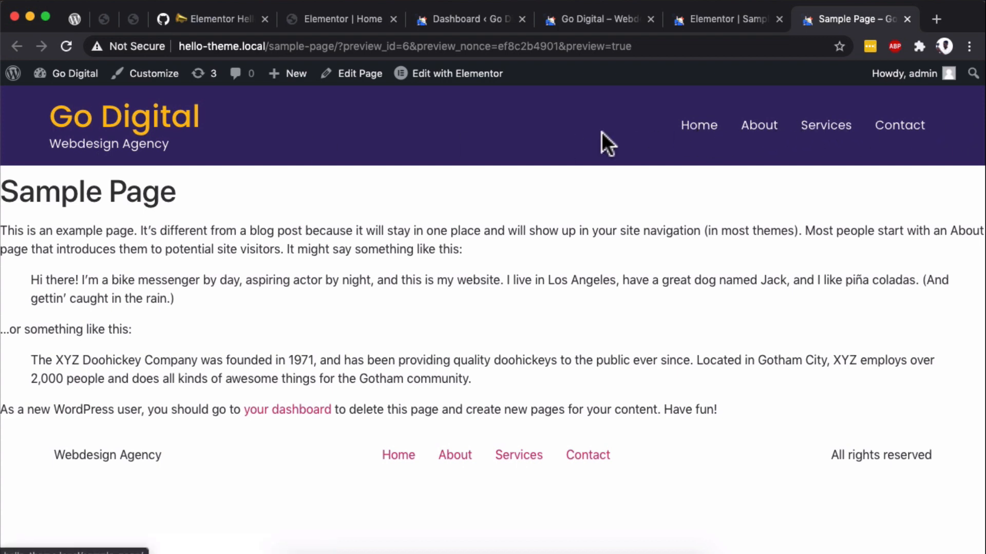
left_click_drag(7, 210, 6, 181)
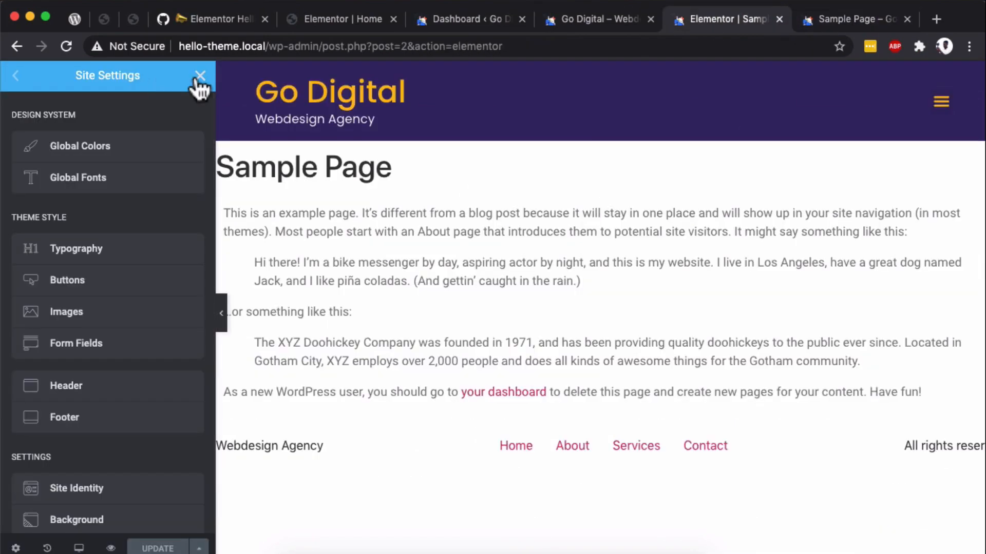
- Leave Site Settings, retitle the page as Home in Page Settings with Hide Title on, and update the page
left_click(198, 77)
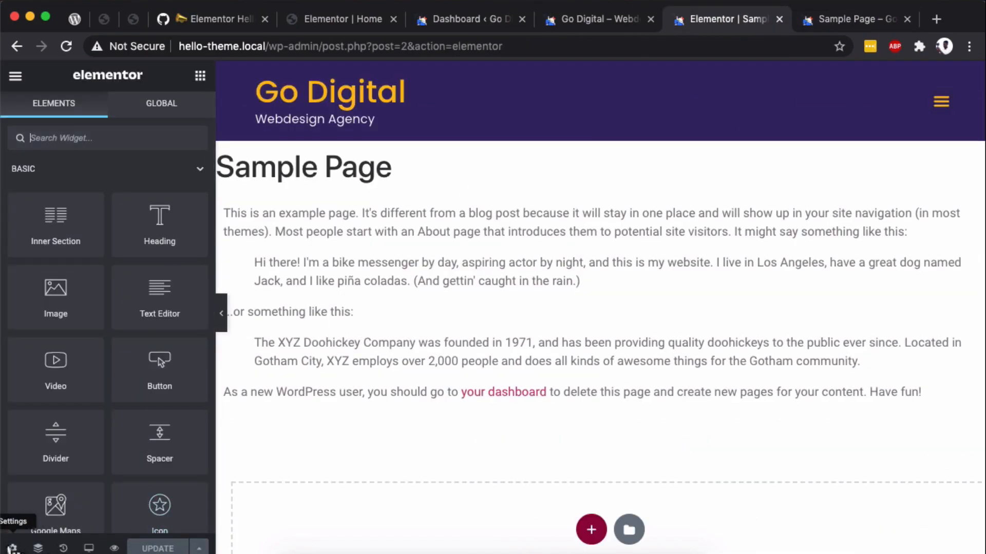
left_click(13, 548)
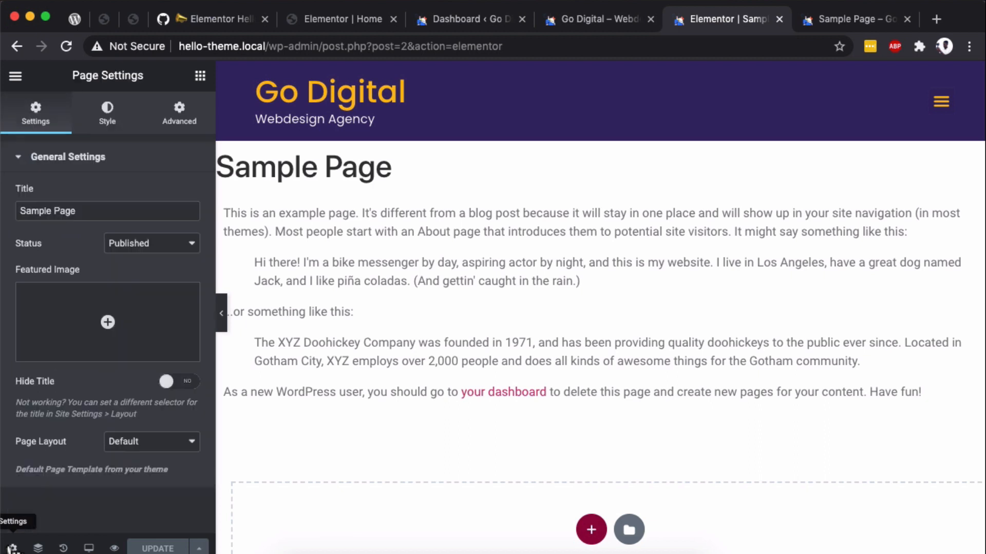
triple_click(69, 210)
type("Home")
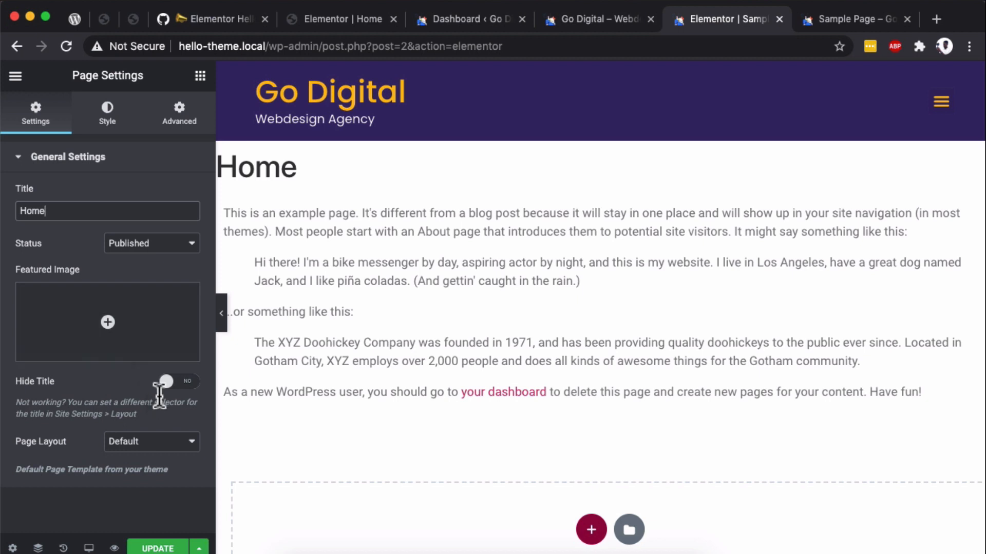
left_click(198, 385)
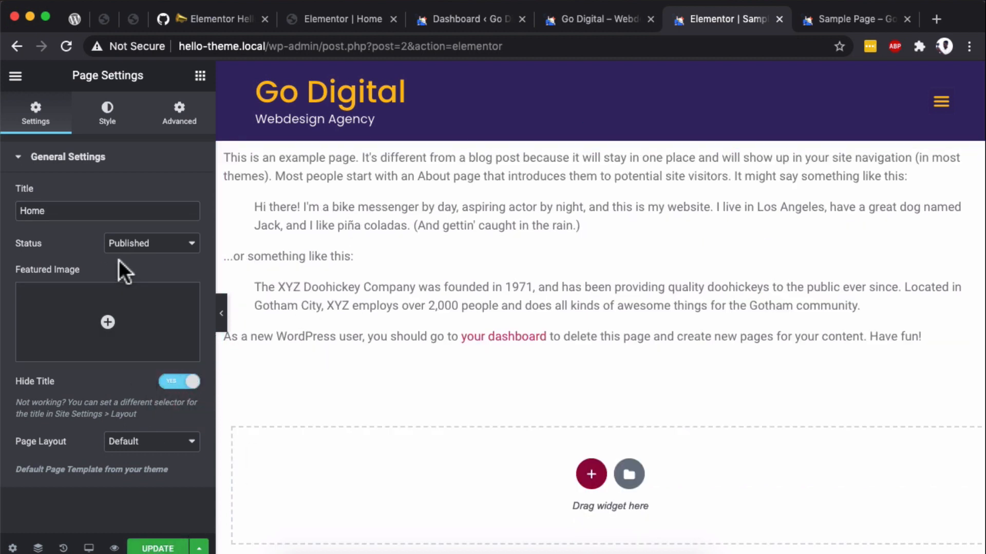
double_click(40, 211)
left_click(160, 547)
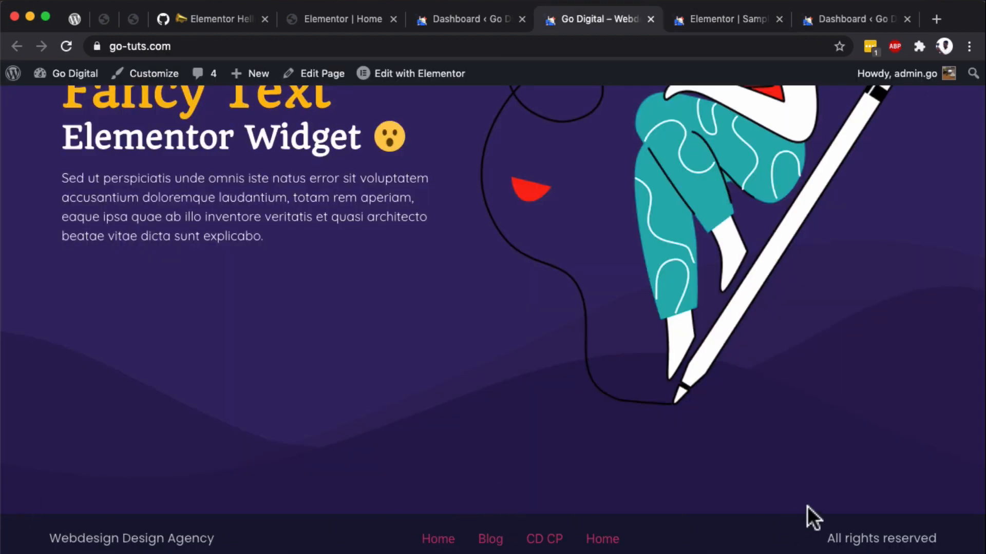
- Return to the Elementor editor and open the Footer section of the Site Settings
left_click(847, 29)
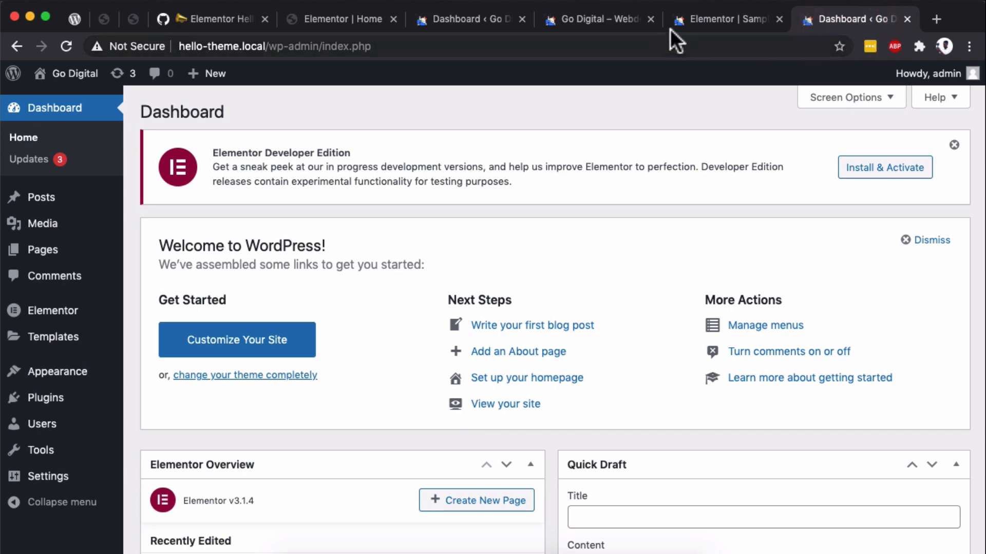
left_click(697, 25)
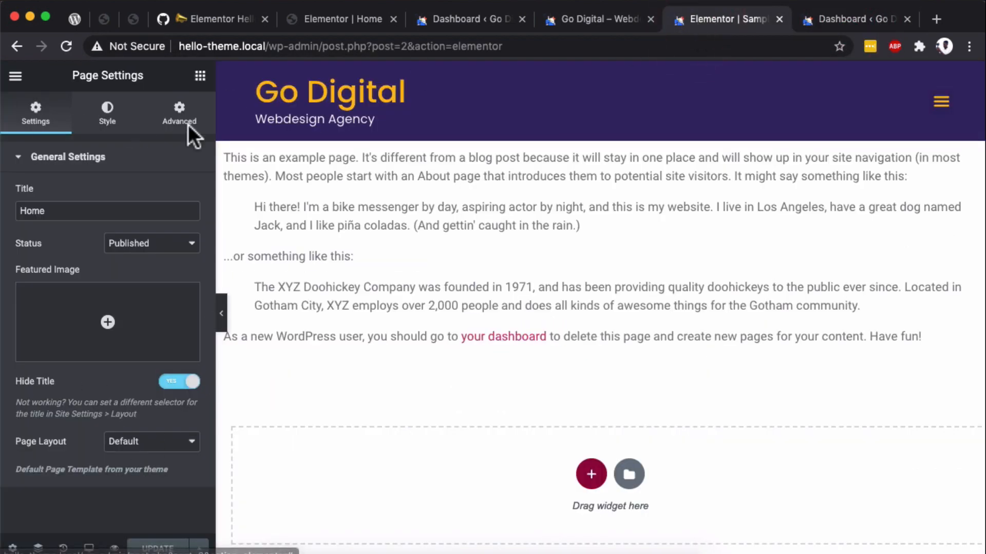
left_click(15, 77)
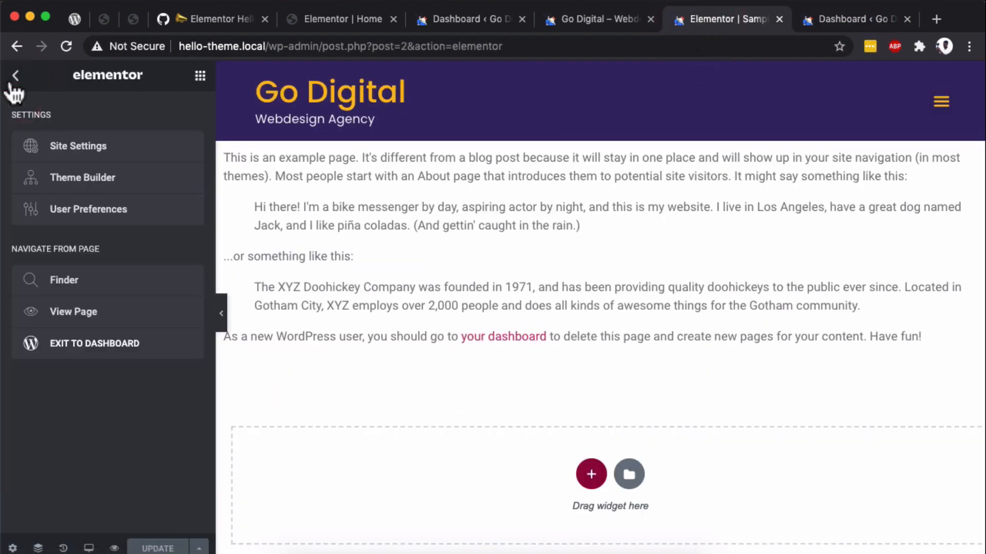
left_click(82, 152)
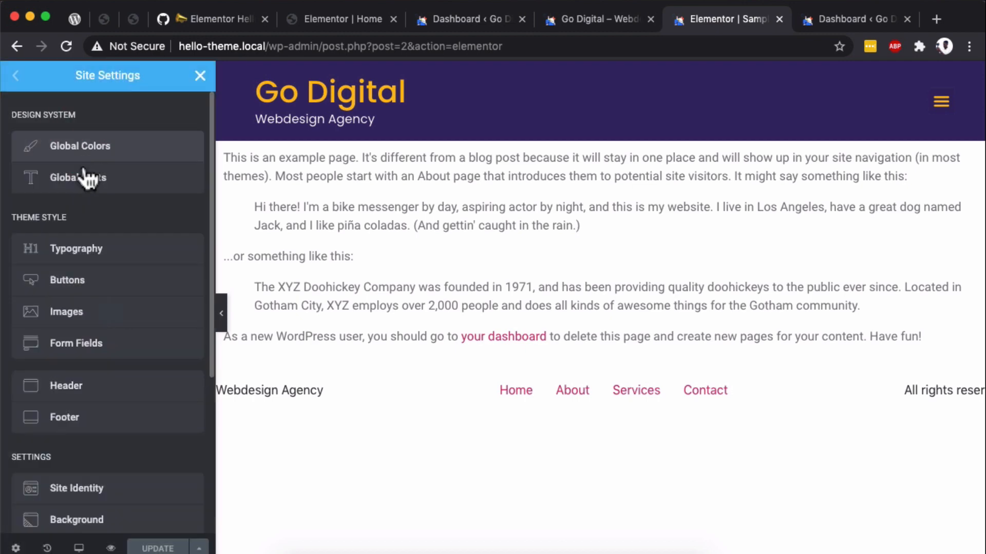
left_click(85, 413)
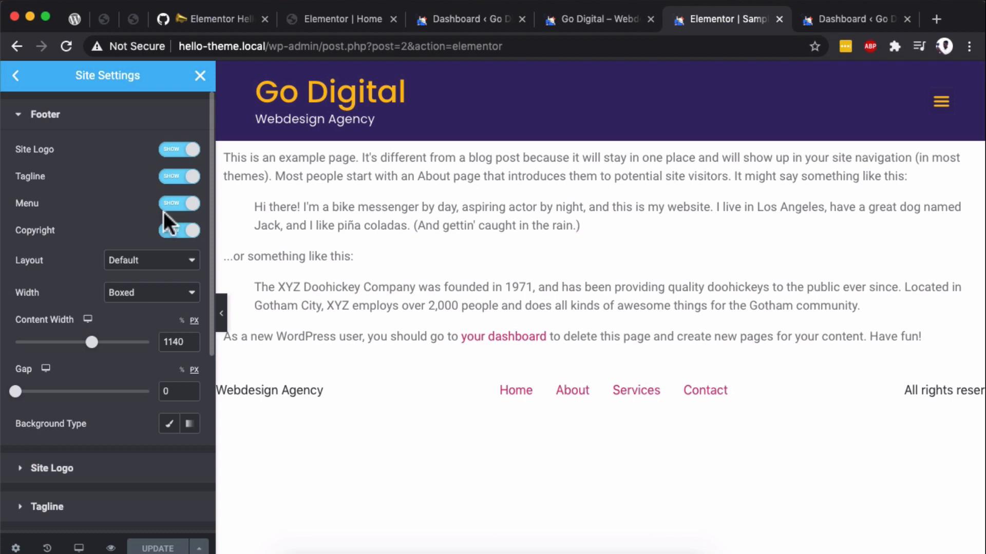
- Try the footer's Inverted and Centered layouts, and set the Layout back to Default
left_click(129, 260)
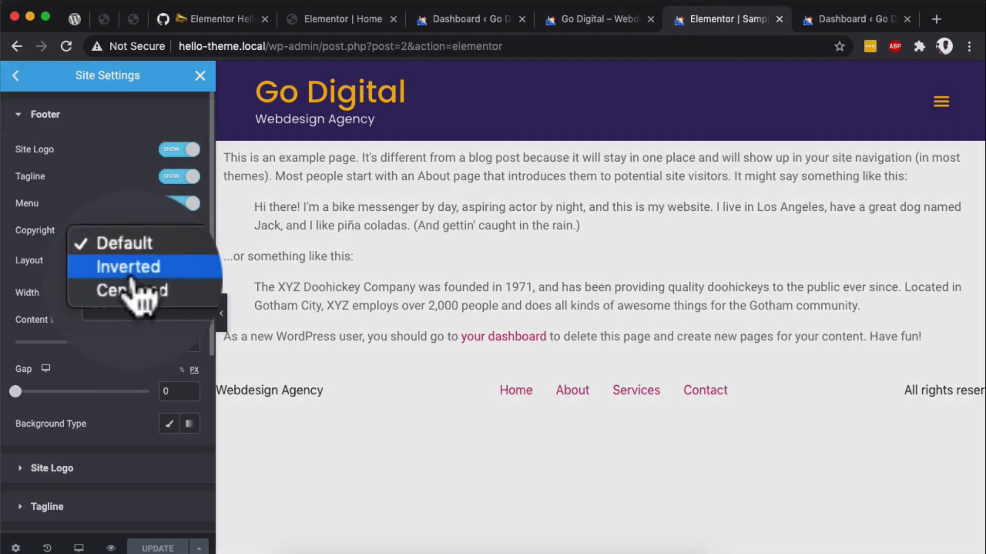
left_click(130, 272)
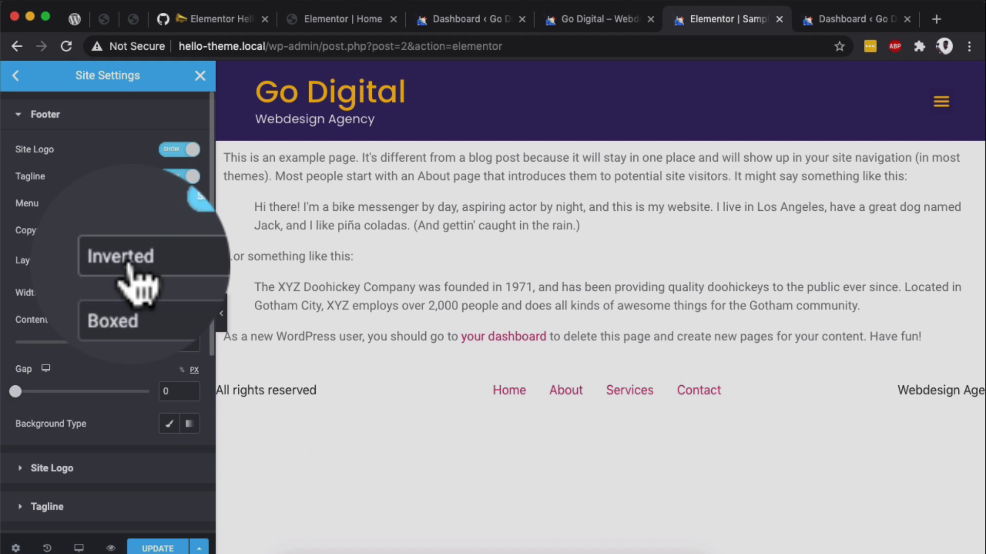
left_click(128, 263)
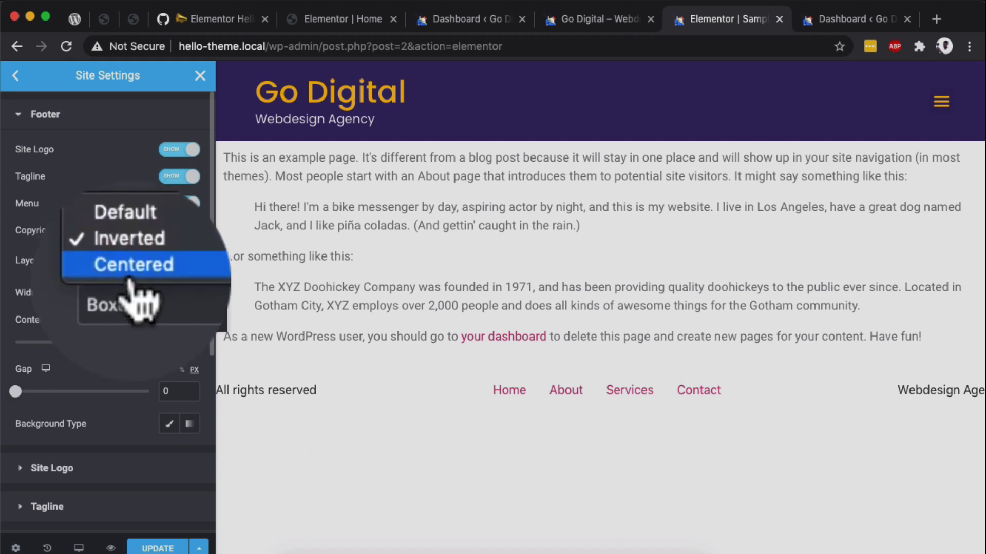
left_click(130, 273)
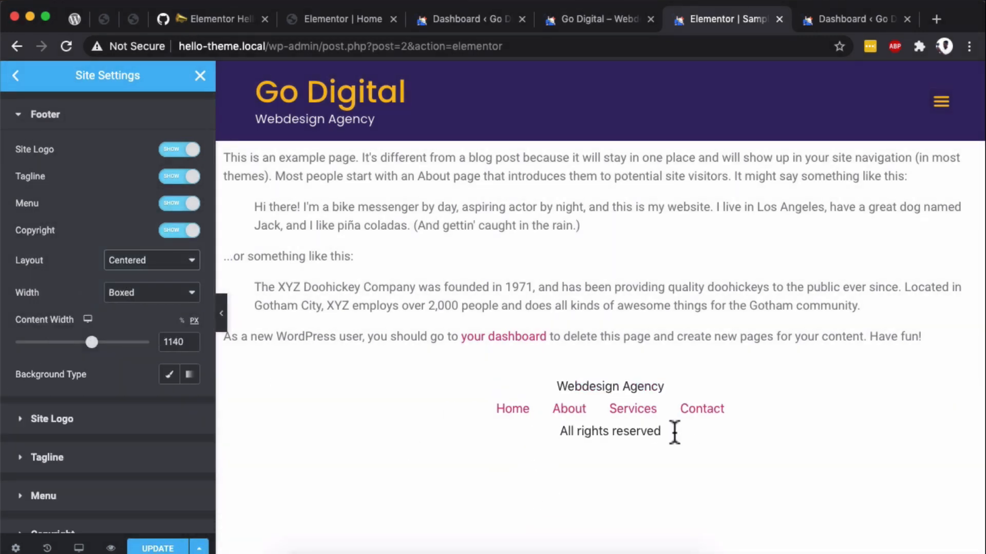
left_click(150, 262)
left_click(142, 239)
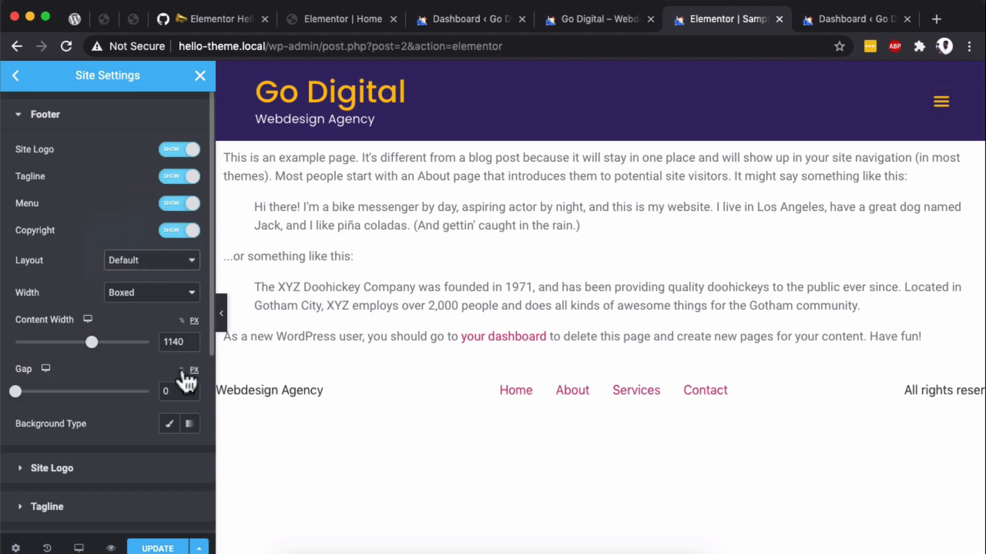
- Set the footer's Content Width to 100 percent, switching its unit from pixels to percent
scroll(185, 408, "down", 3)
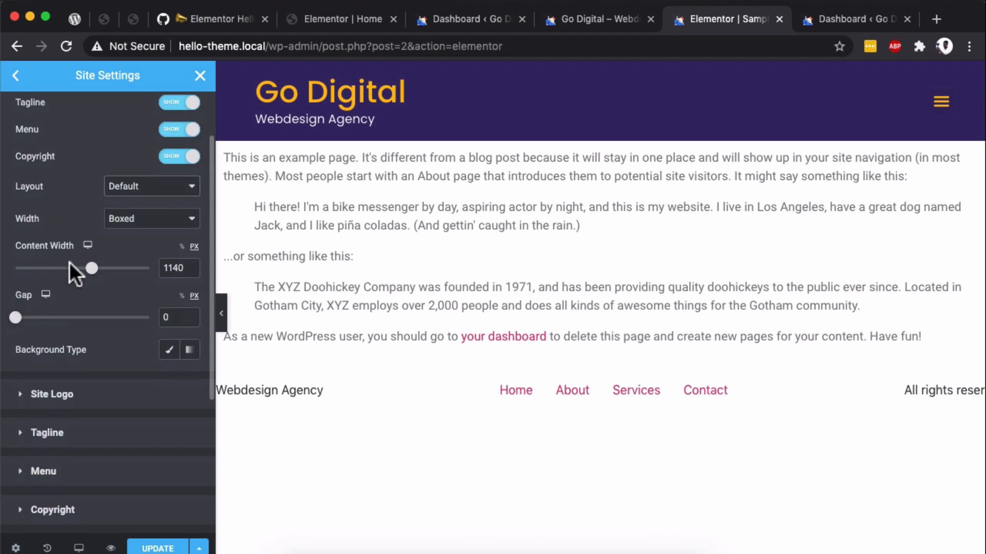
left_click(181, 250)
left_click(169, 274)
type("100")
left_click(191, 248)
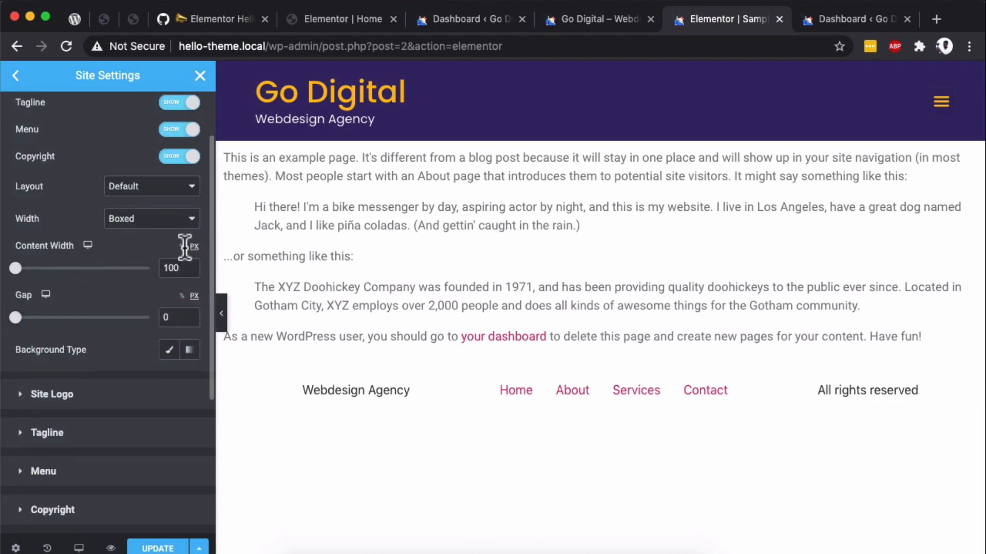
left_click(181, 247)
type("100")
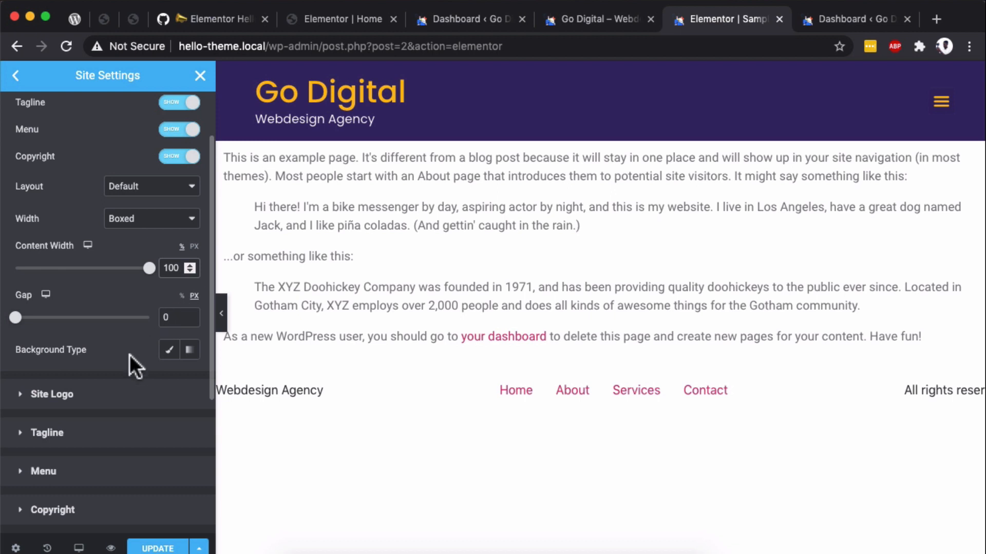
- Style the footer tagline with white text and the Poppins font family
left_click(77, 432)
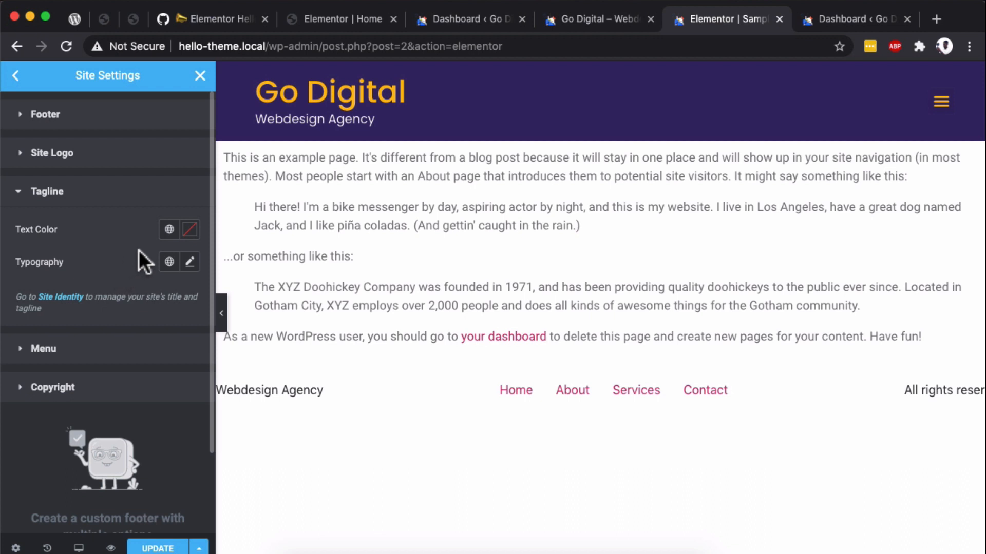
left_click(190, 231)
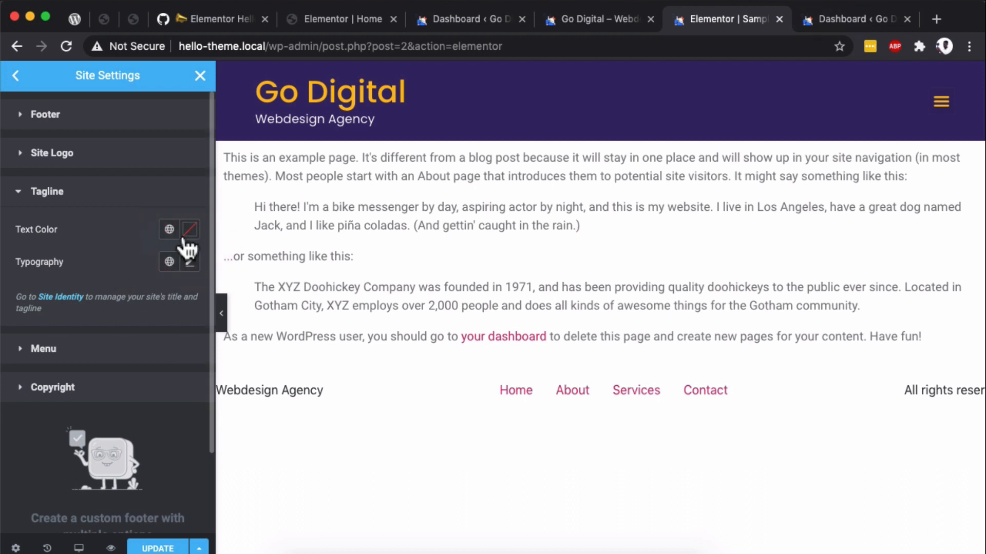
left_click(69, 273)
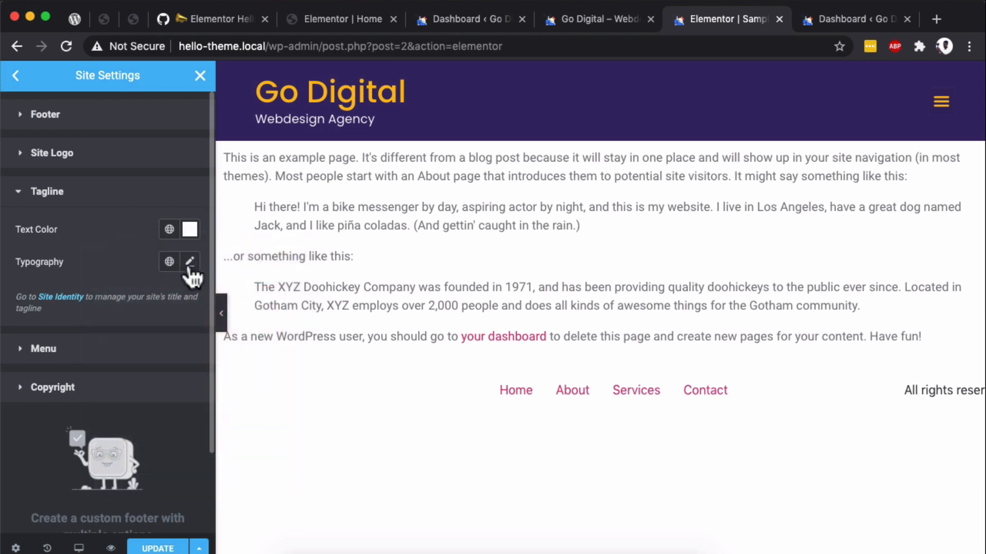
left_click(189, 263)
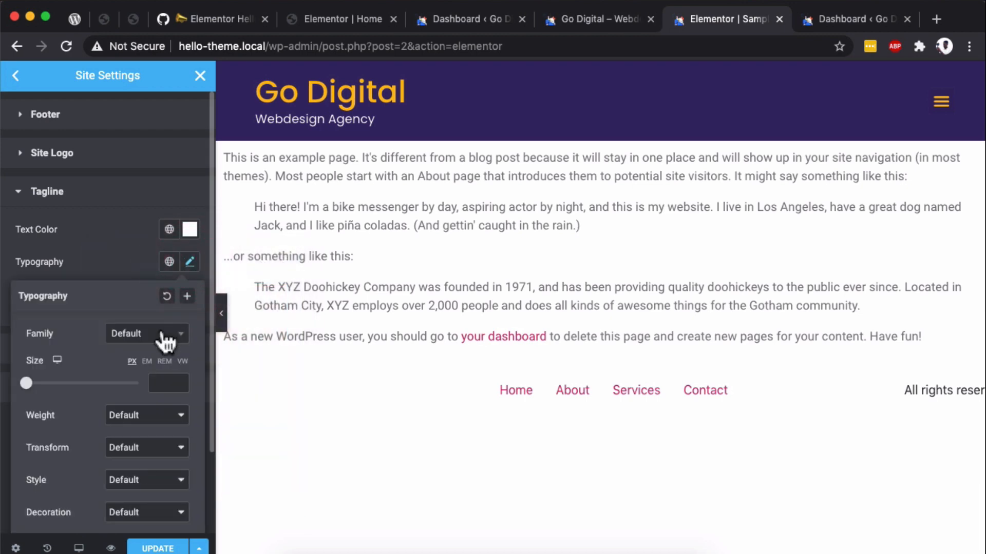
left_click(170, 334)
type("pop")
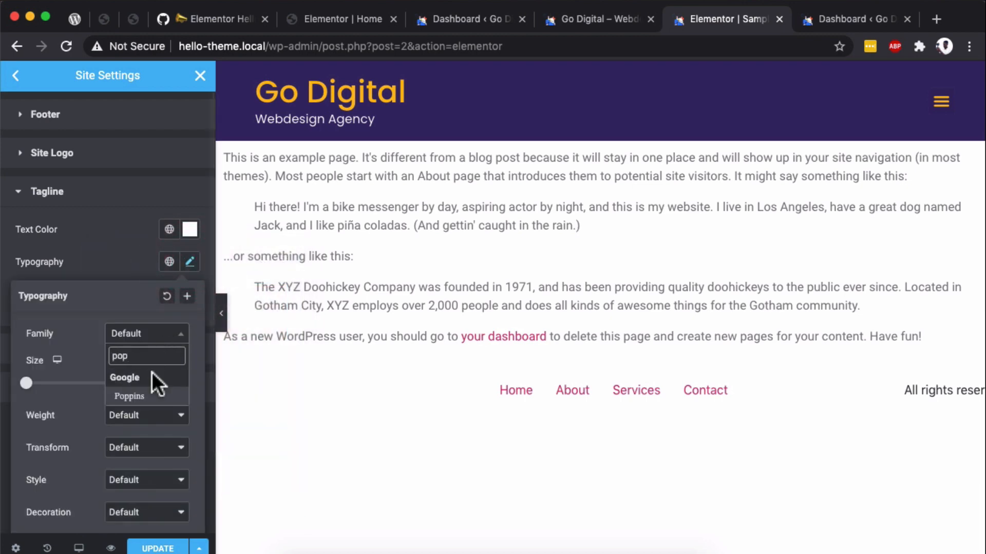
left_click(148, 398)
left_click(136, 272)
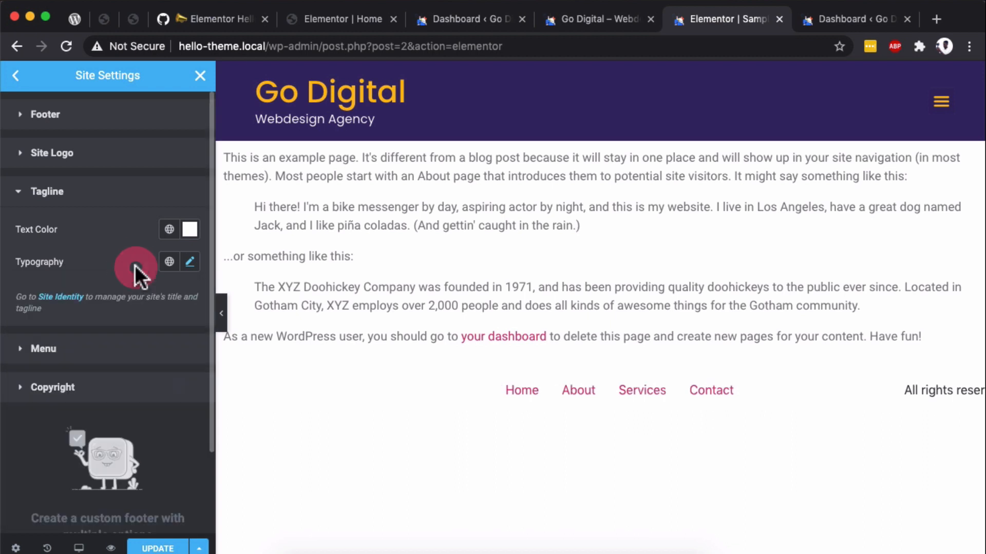
- Assign Main Menu to the footer menu and set its typography family to Poppins
left_click(88, 355)
scroll(146, 324, "down", 5)
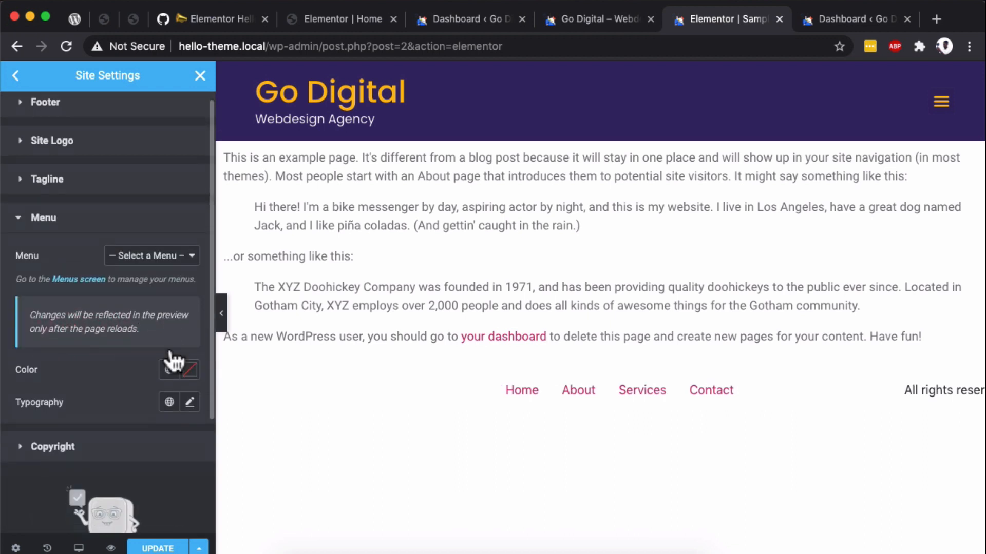
left_click(156, 152)
left_click(136, 163)
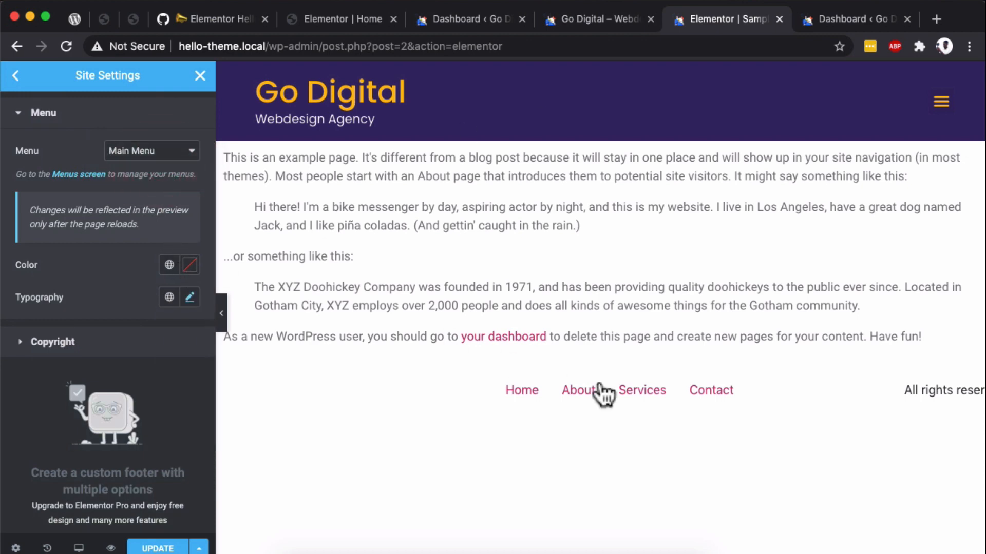
left_click(193, 304)
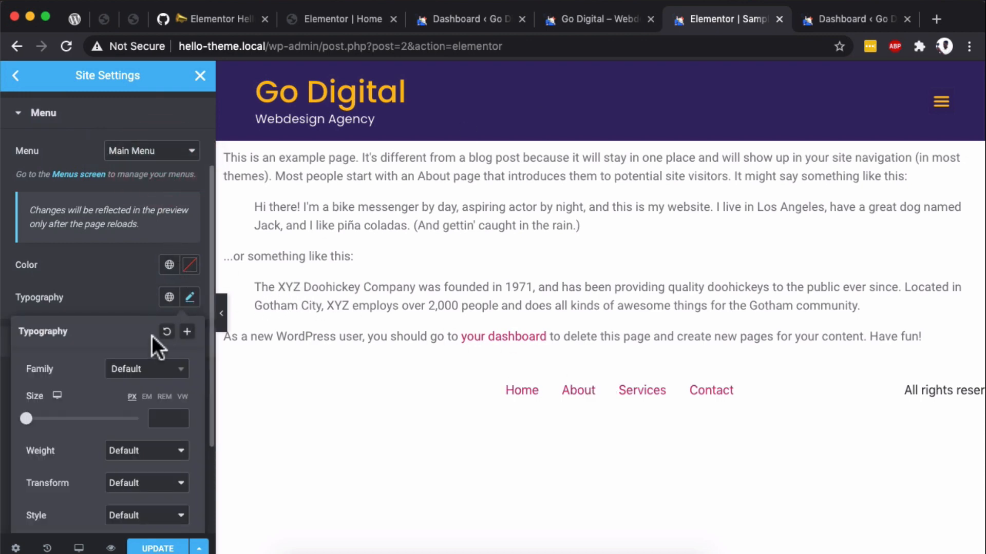
left_click(151, 382)
type("pop")
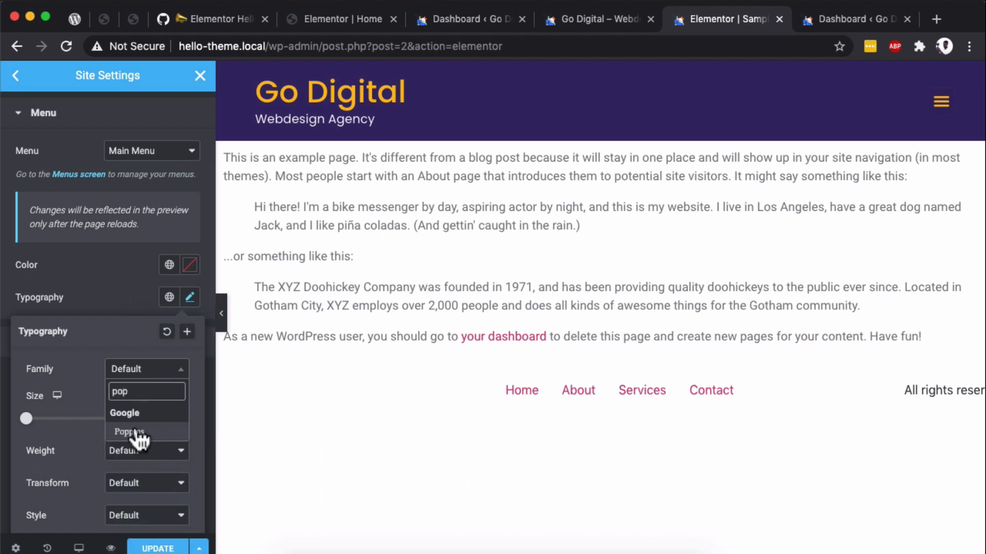
left_click(136, 432)
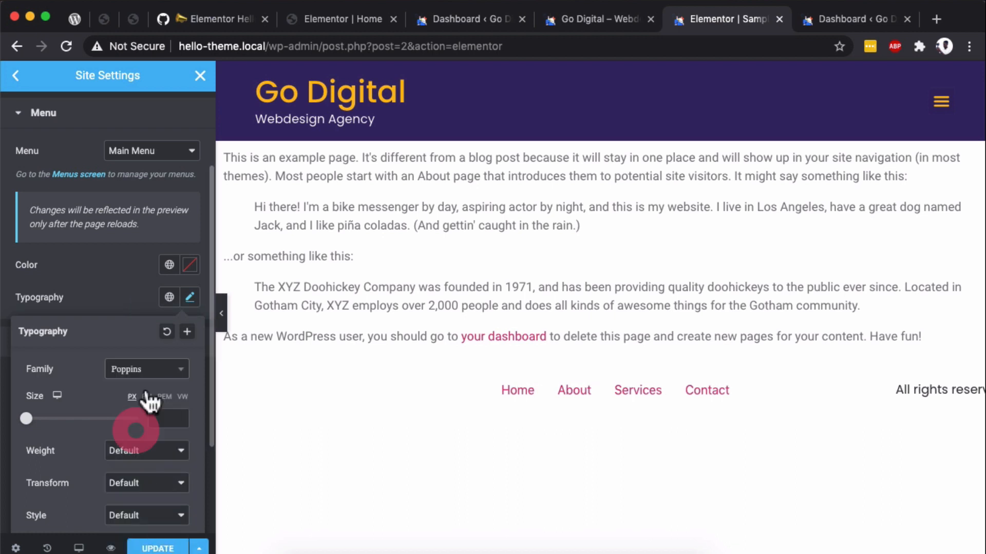
left_click(189, 307)
- Style the footer's copyright text with the color #FFFFFF and the Poppins font family
left_click(154, 345)
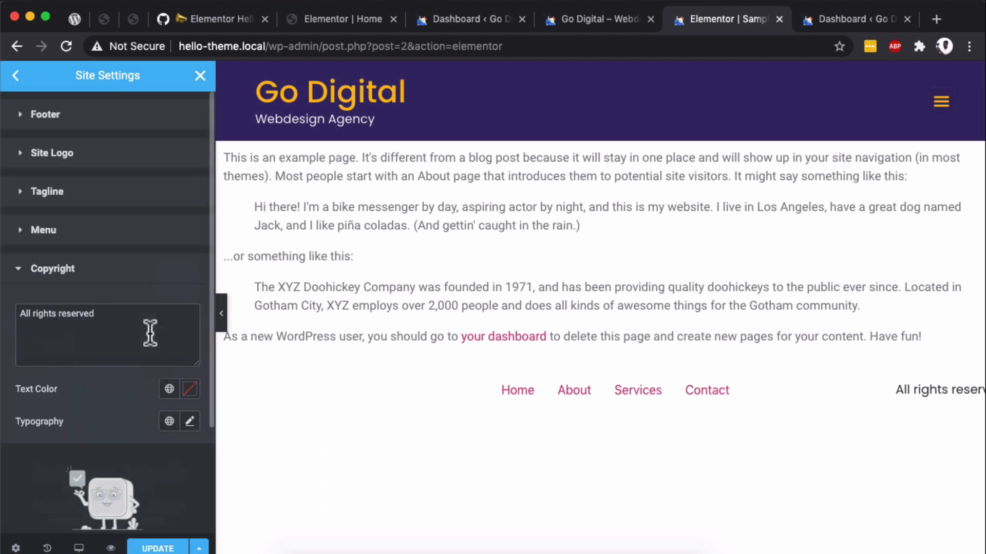
scroll(193, 413, "down", 3)
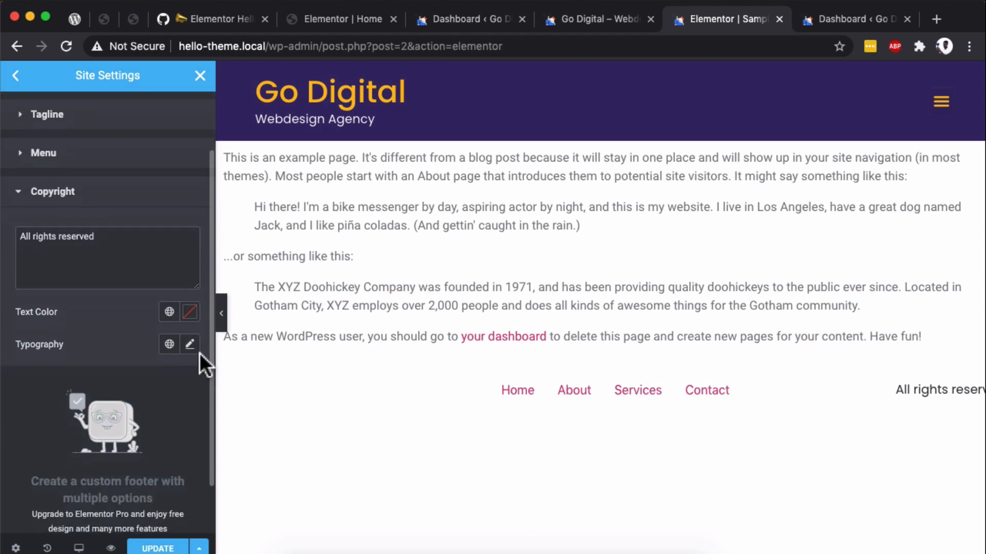
left_click(189, 312)
left_click(239, 131)
left_click_drag(214, 118, 203, 103)
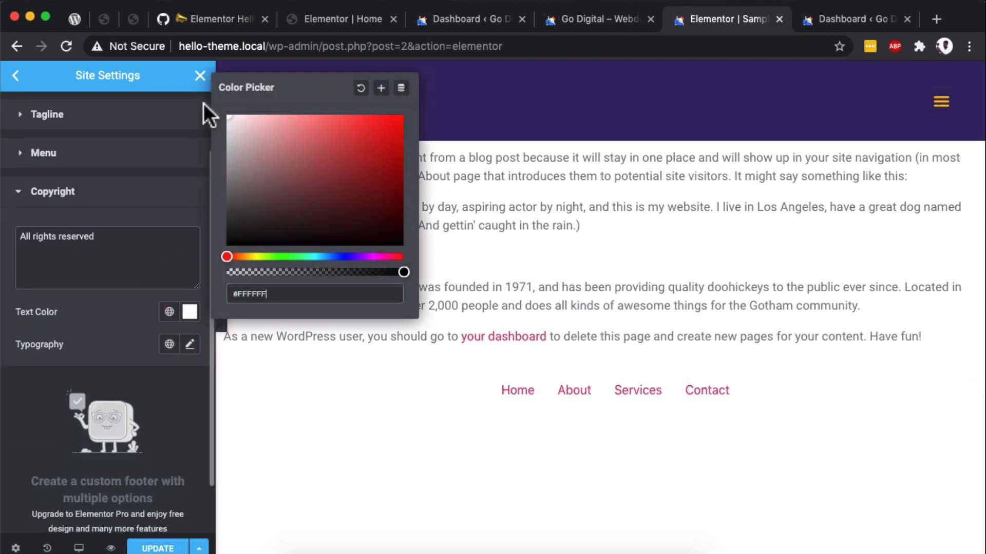
left_click(190, 344)
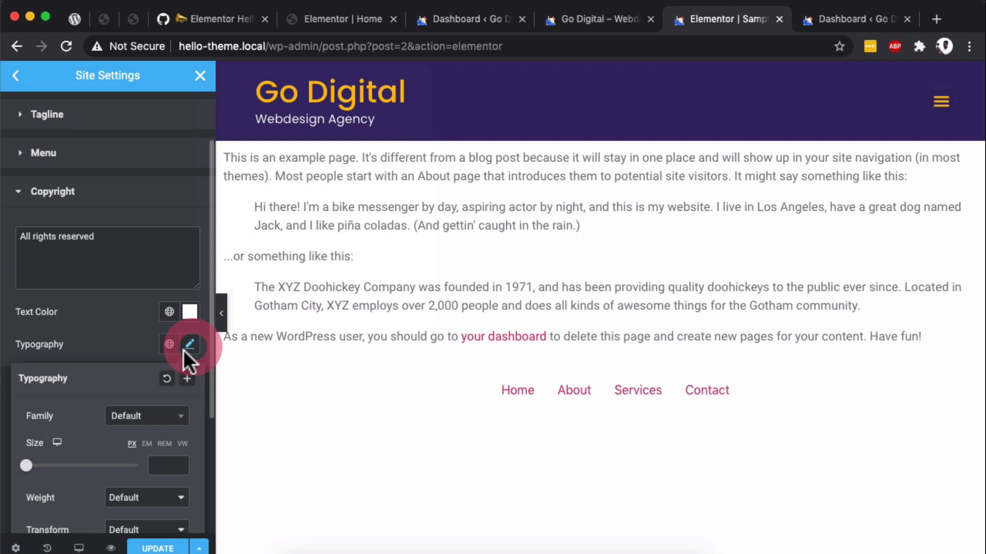
left_click(138, 419)
type("pop")
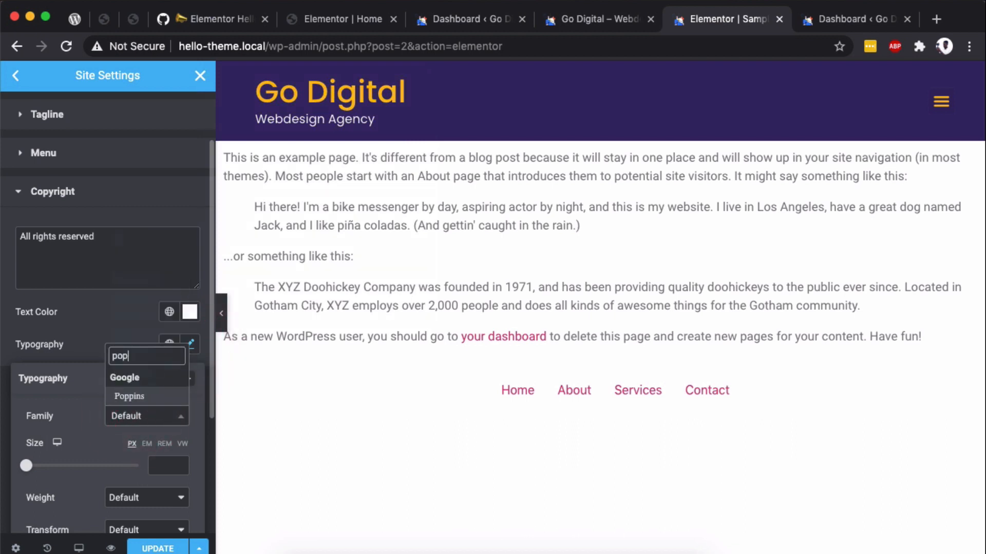
left_click(128, 396)
left_click(97, 327)
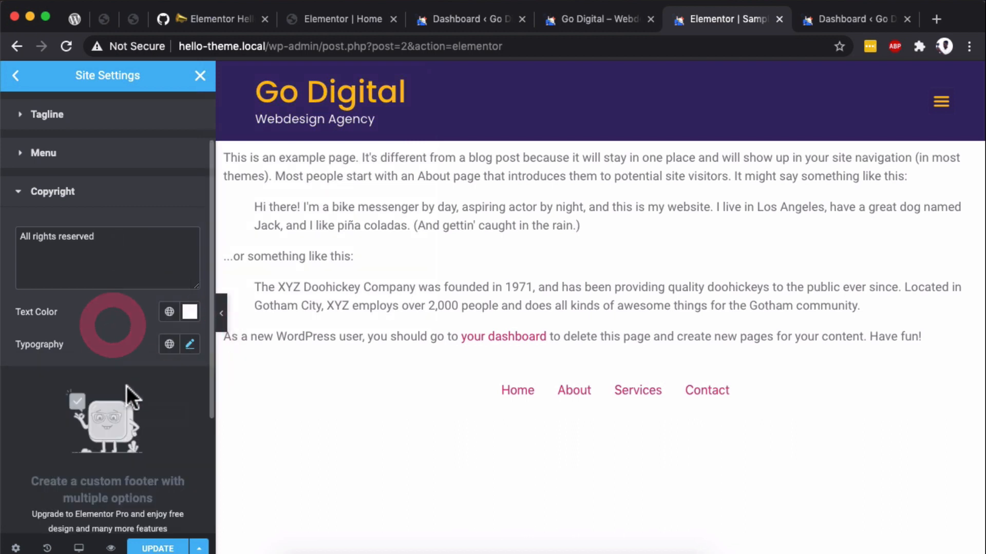
- Give the footer a Classic background in dark navy blue and update the site settings
scroll(148, 452, "down", 2)
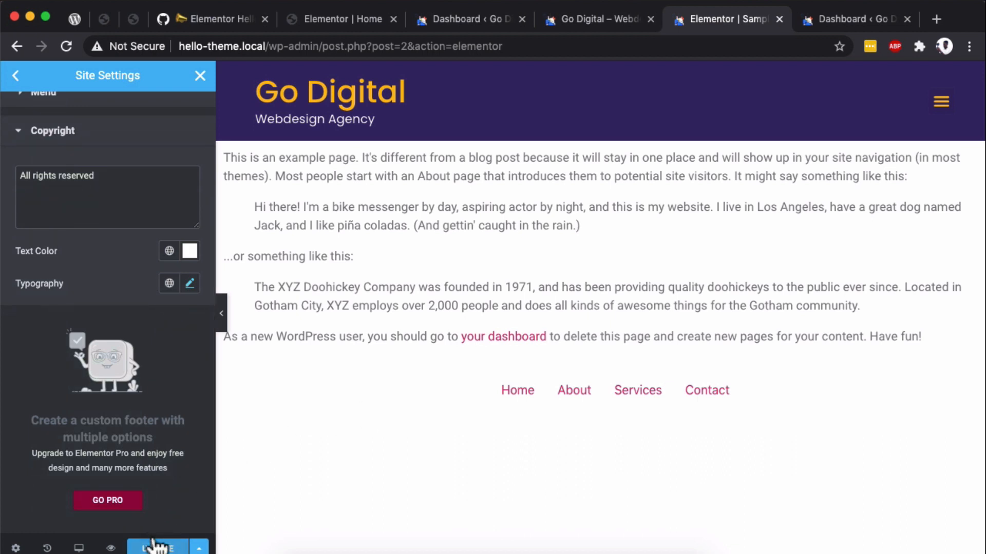
scroll(148, 328, "up", 5)
left_click(70, 129)
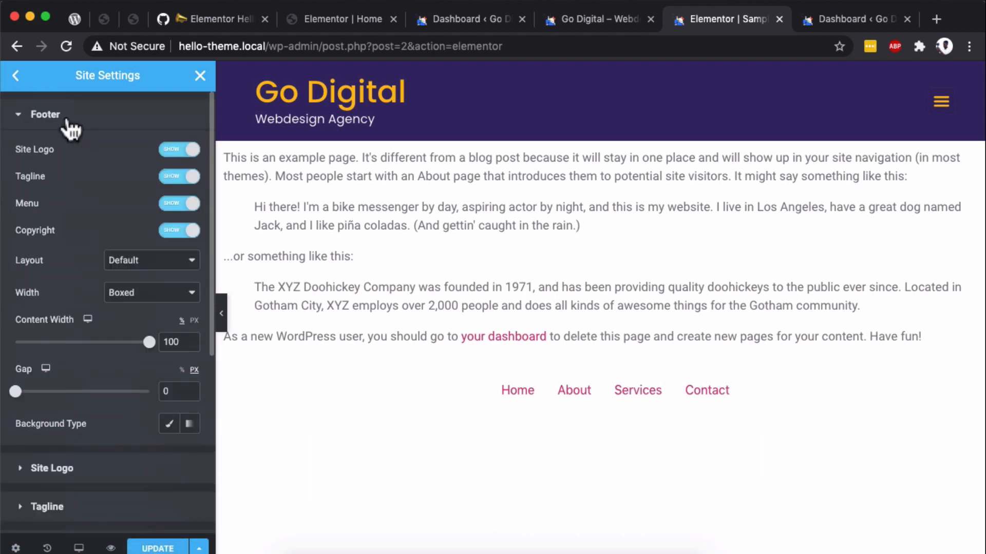
scroll(150, 334, "down", 1)
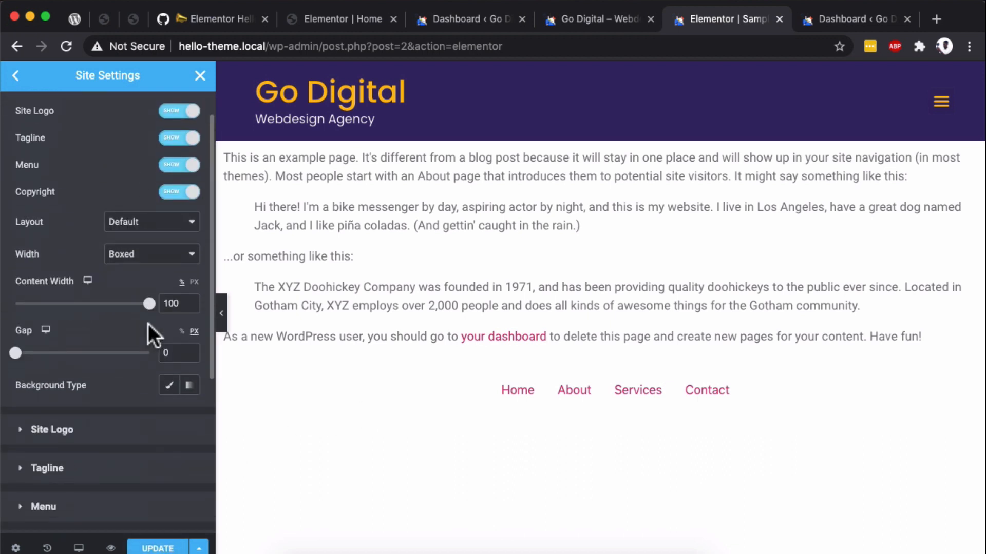
scroll(87, 149, "up", 1)
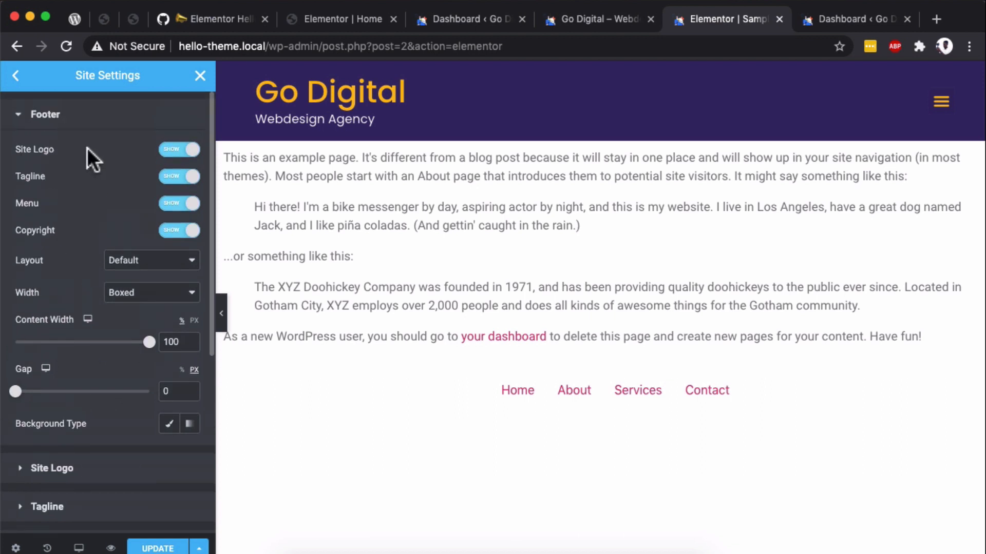
left_click(170, 425)
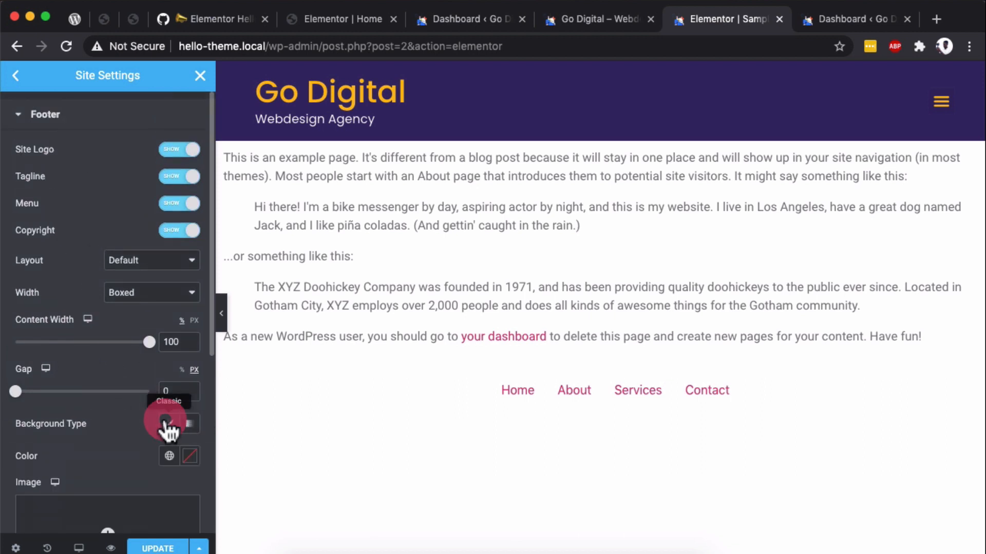
scroll(164, 411, "down", 5)
left_click(191, 268)
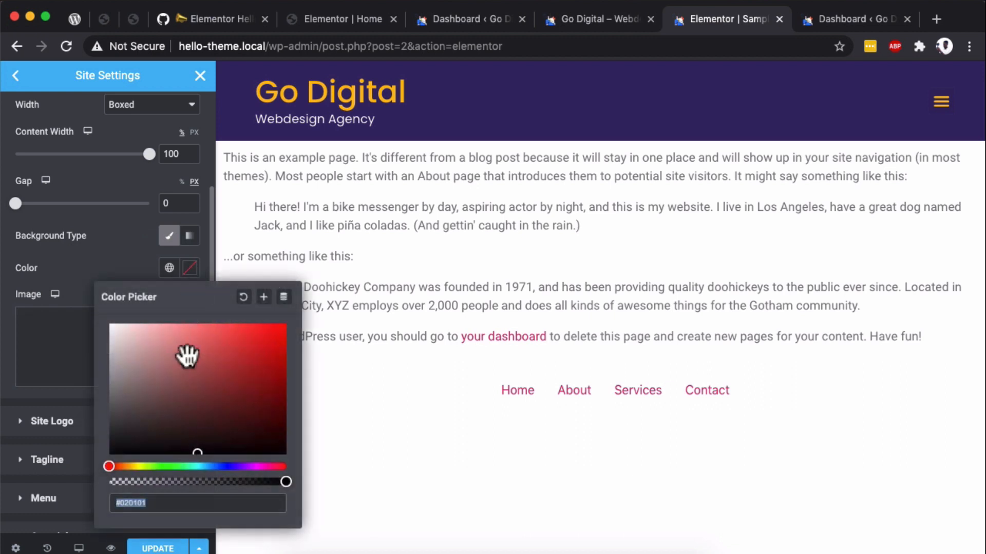
left_click(119, 466)
left_click_drag(179, 467, 223, 428)
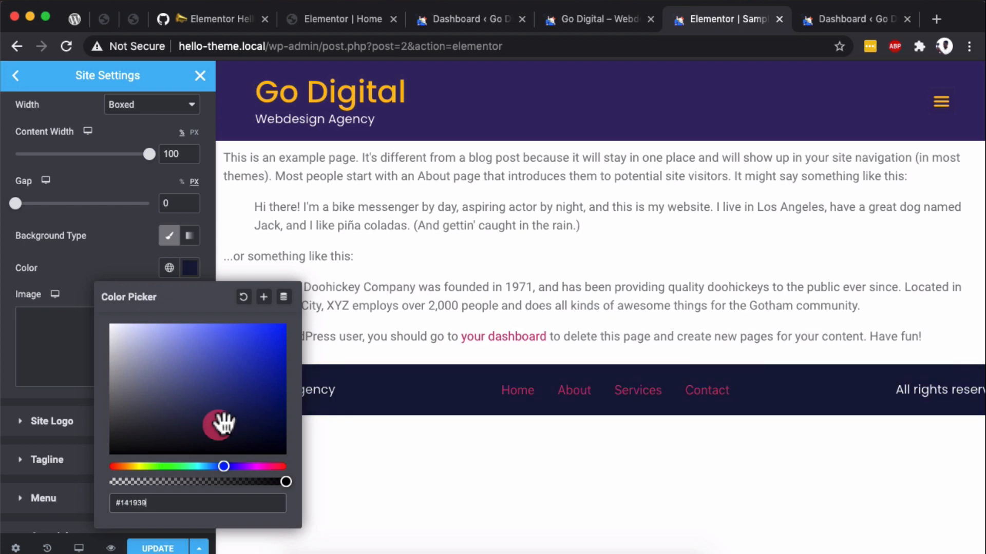
left_click_drag(210, 425, 208, 421)
left_click(72, 454)
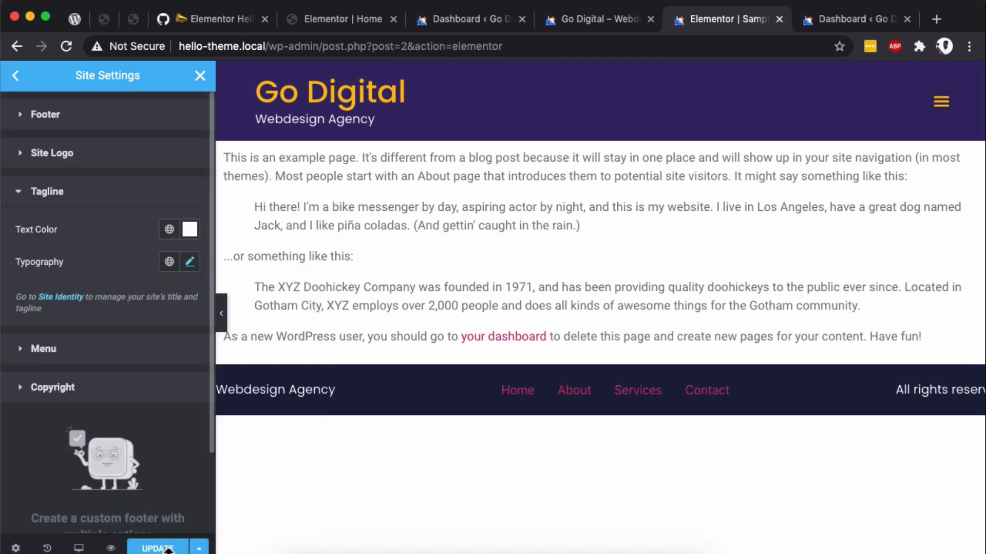
left_click(154, 549)
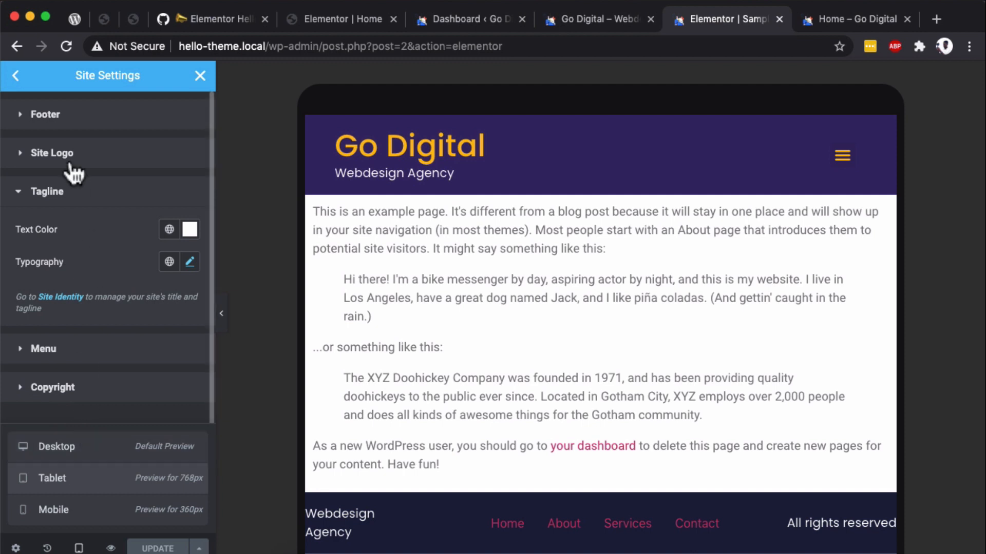
- For the tablet view, set the footer's Content Width to 100 percent and its Gap to 5 percent
left_click(66, 132)
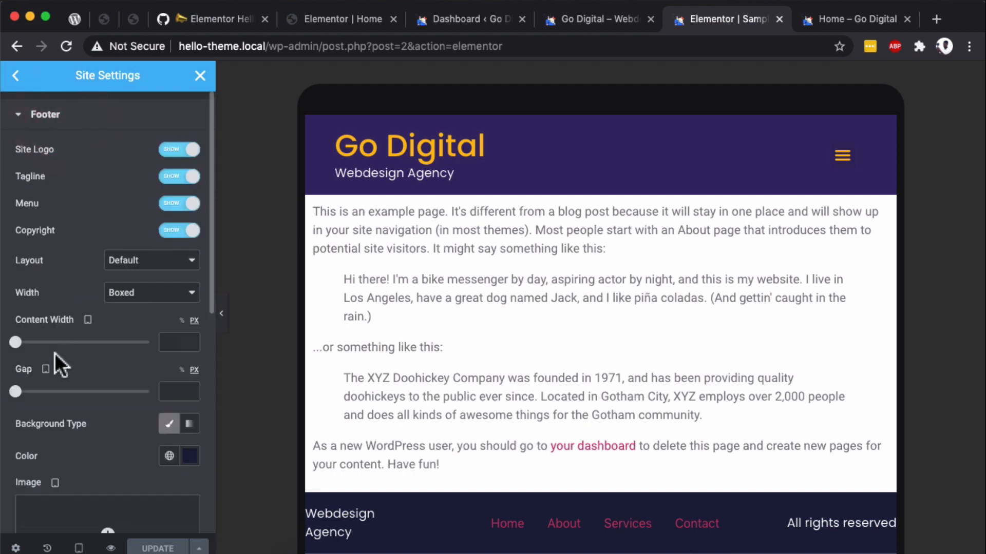
left_click(182, 322)
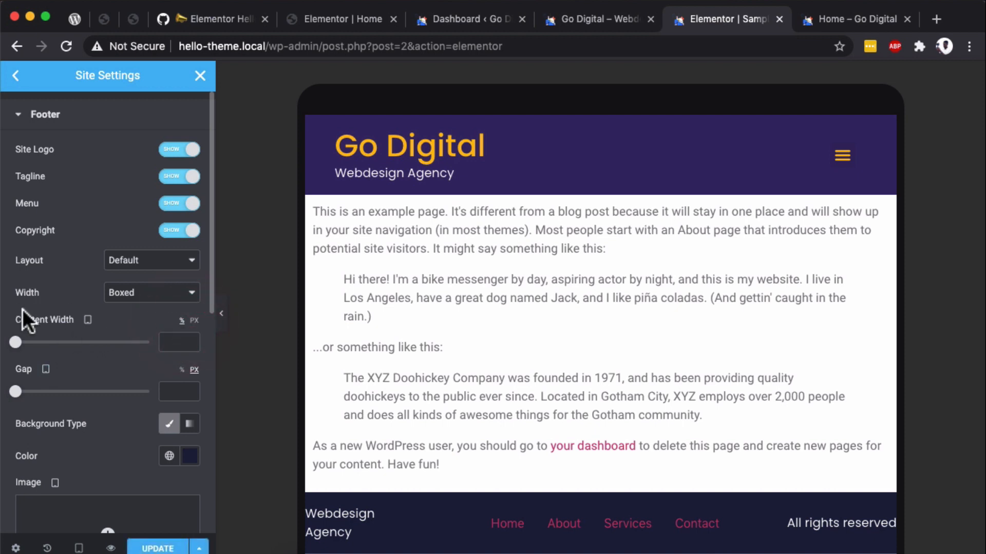
type("100")
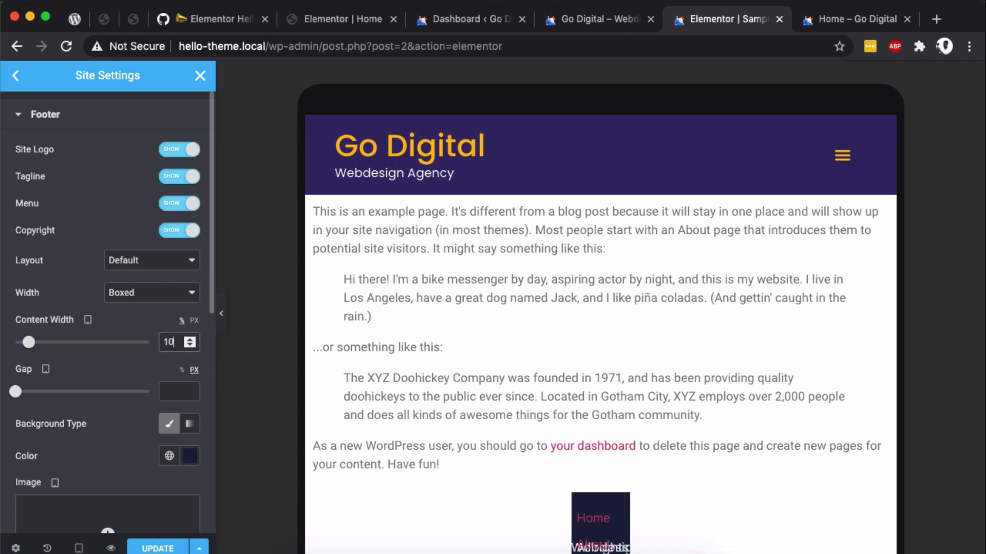
left_click(178, 391)
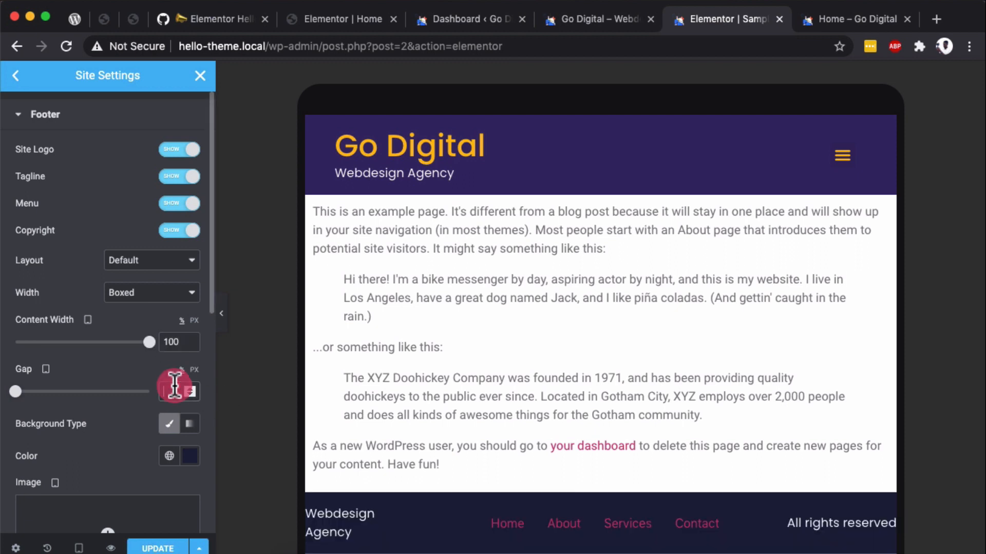
type("5")
left_click(134, 460)
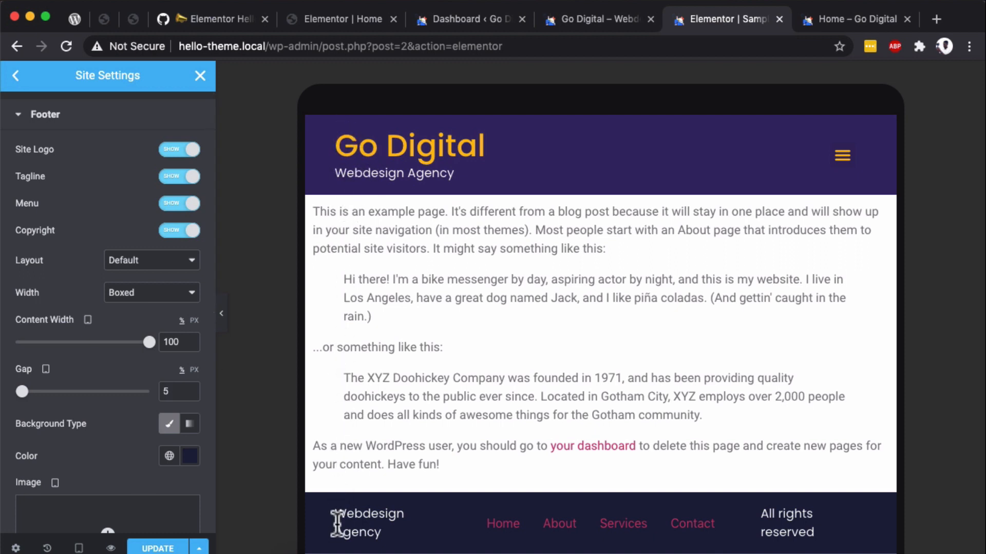
- In the mobile view, set the footer menu's typography size to 1 EM
left_click(82, 549)
left_click(80, 513)
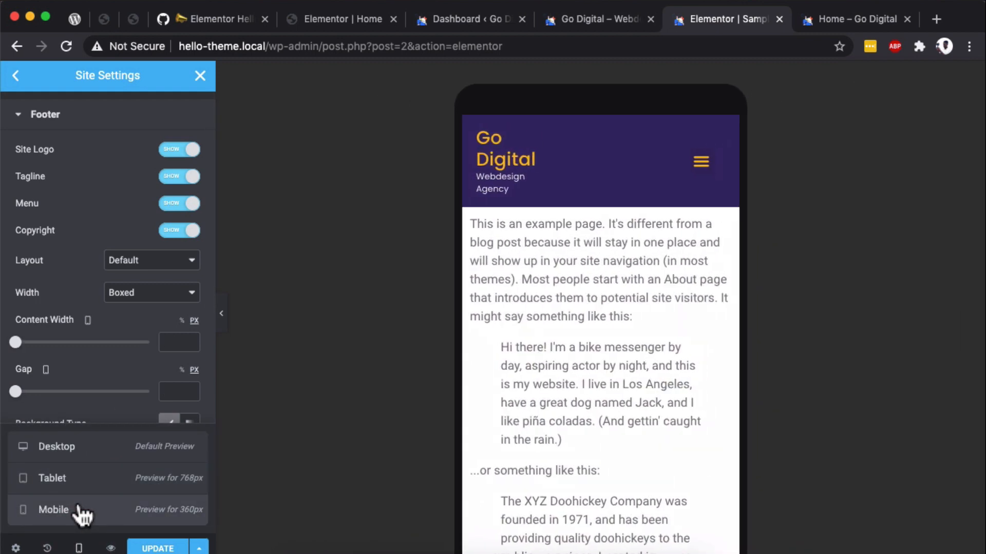
scroll(572, 314, "down", 7)
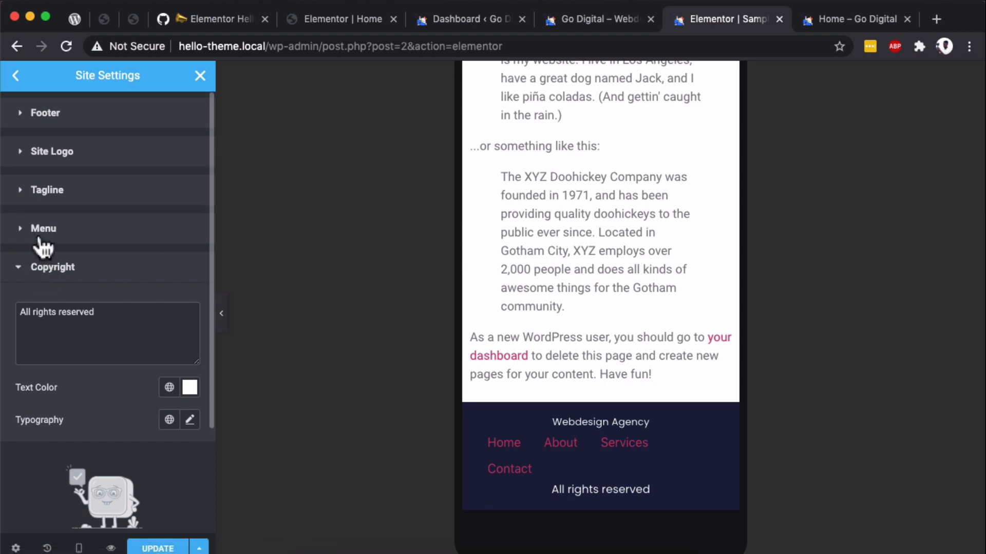
left_click(41, 231)
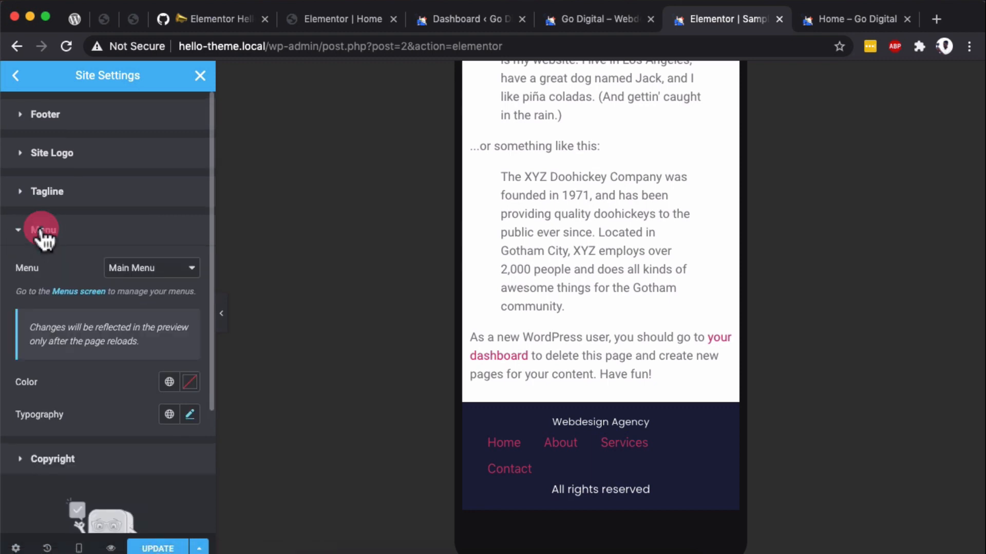
left_click(189, 415)
scroll(187, 423, "down", 5)
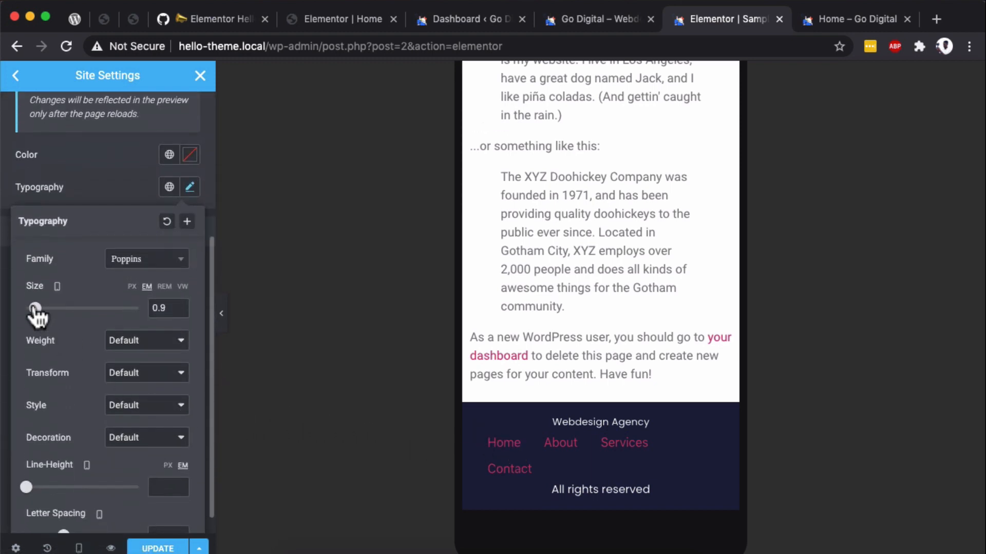
mouse_move(35, 308)
left_mouse_down()
mouse_move(50, 308)
mouse_move(36, 308)
left_mouse_up()
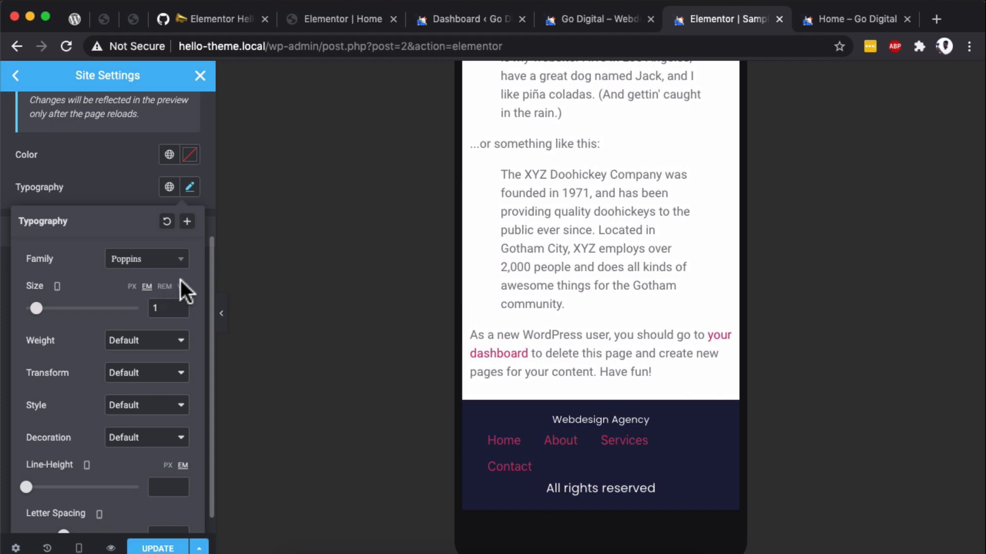
left_click(189, 187)
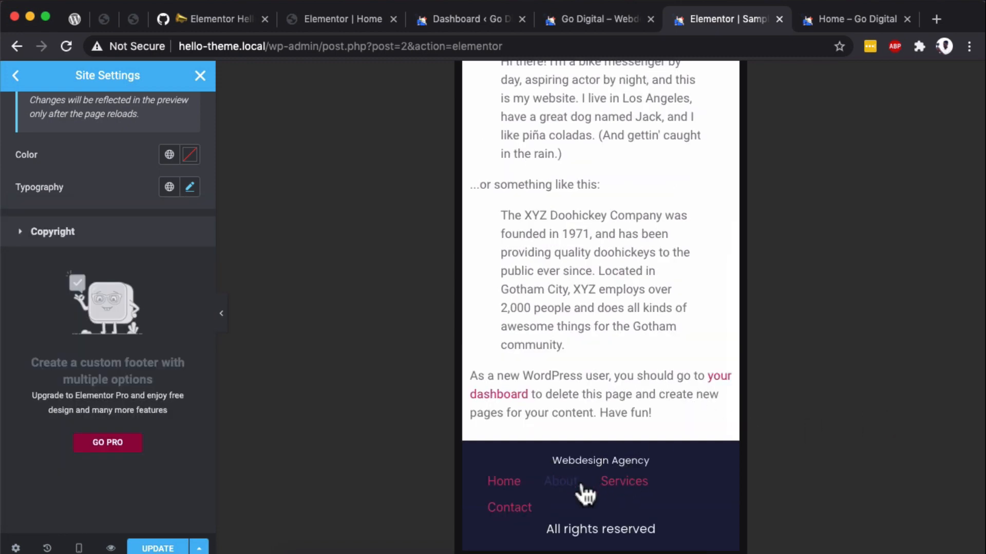
- Update the site settings, restore the desktop preview and return to the page editor
left_click(580, 490)
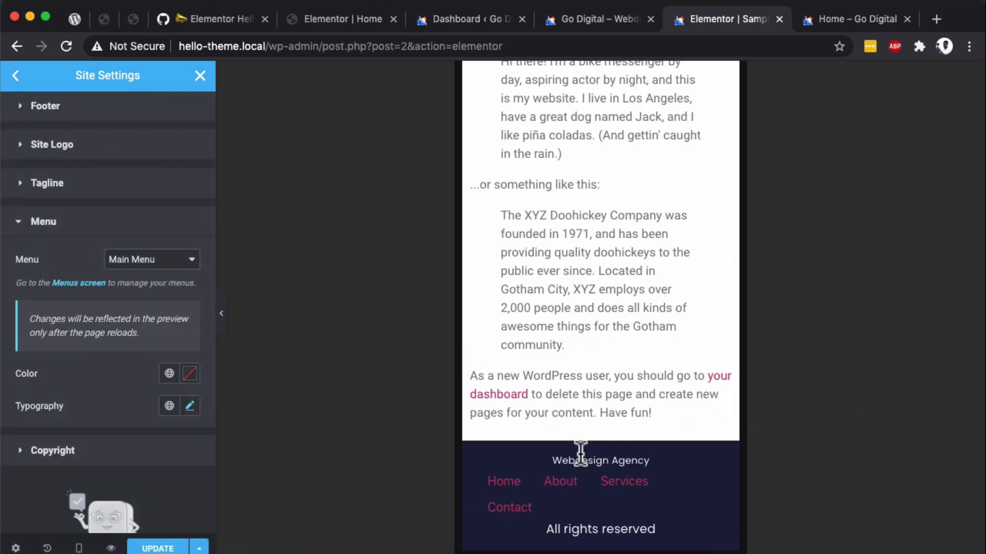
scroll(482, 407, "down", 5)
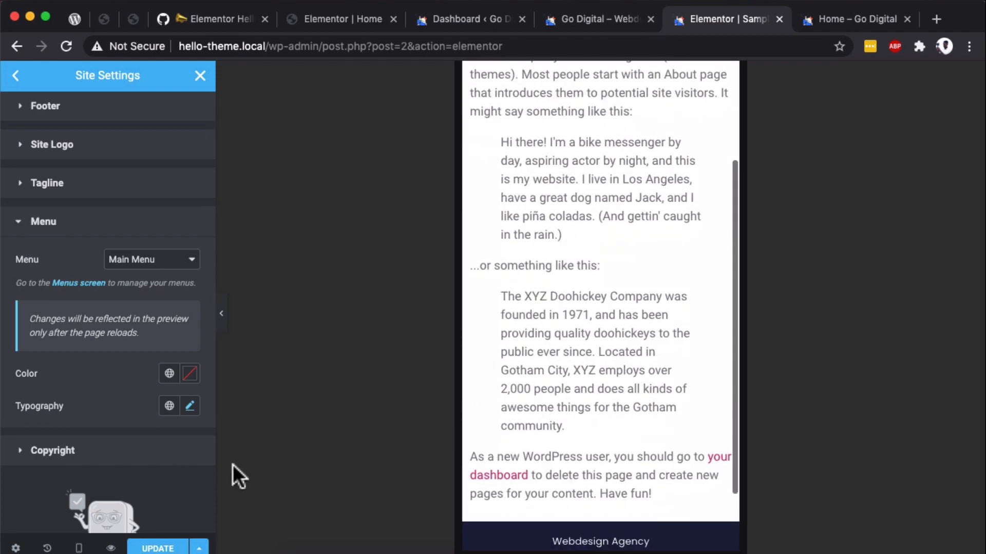
scroll(611, 352, "up", 3)
left_click(79, 549)
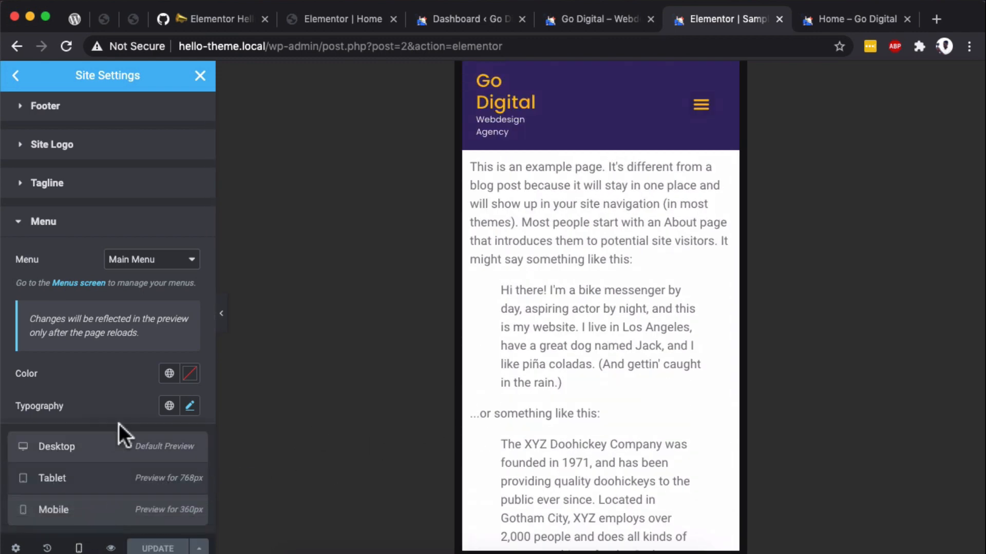
left_click(90, 441)
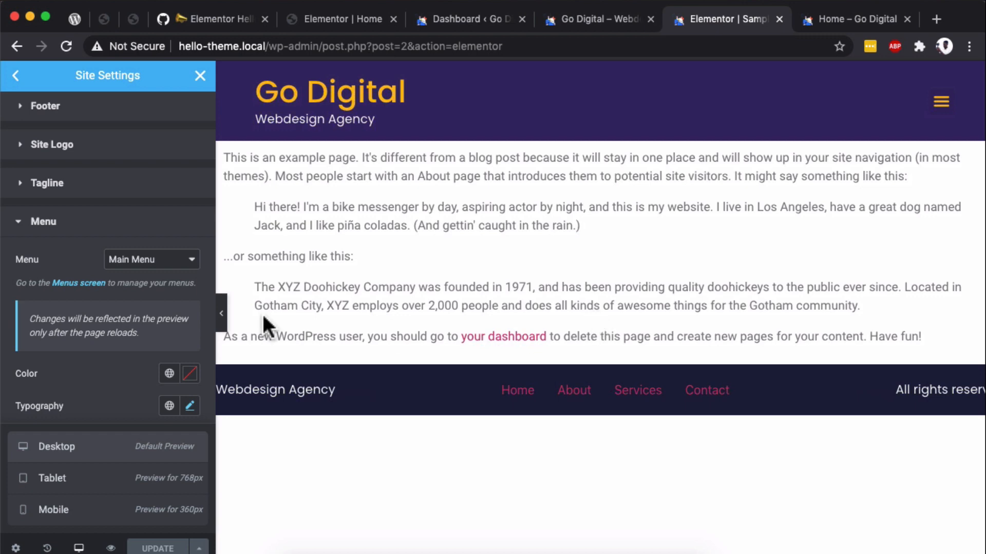
left_click(200, 75)
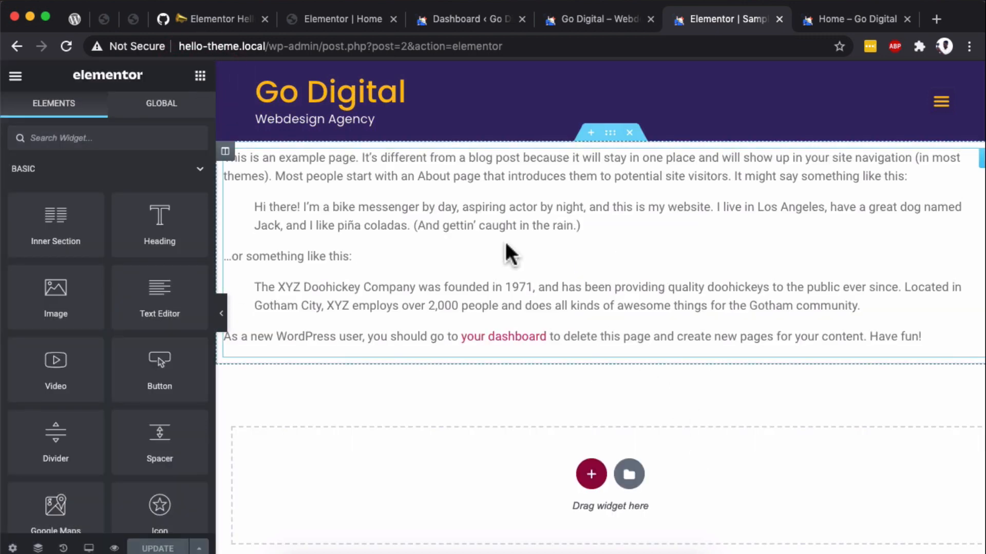
- From the site's dashboard, search for new plugins with the keyword premium, then install and activate Premium Addons for Elementor
left_click(853, 22)
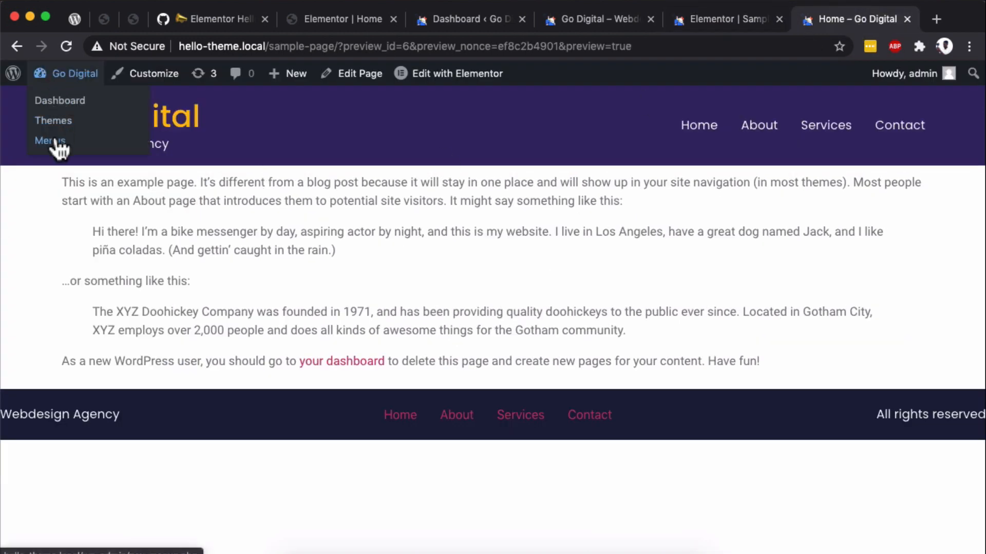
left_click(55, 106)
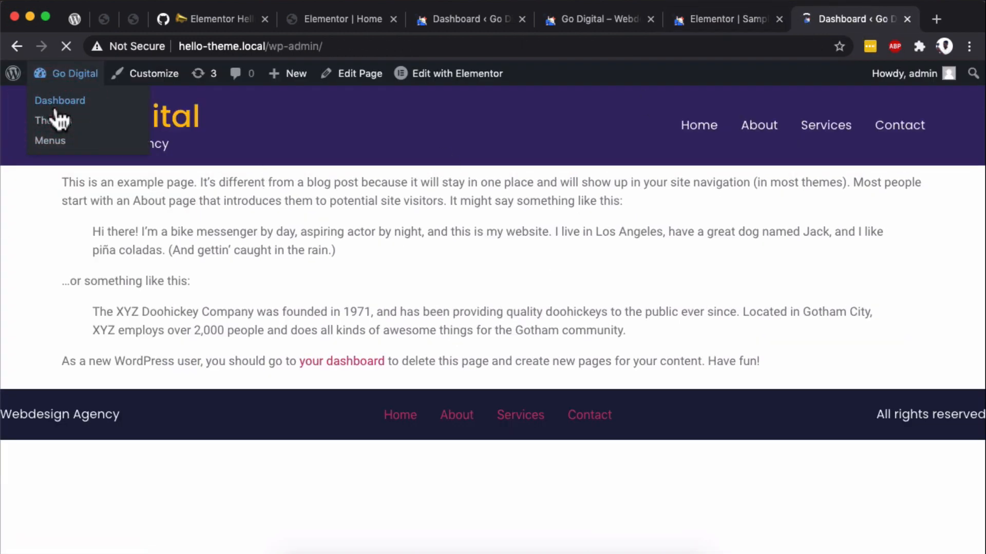
mouse_move(159, 425)
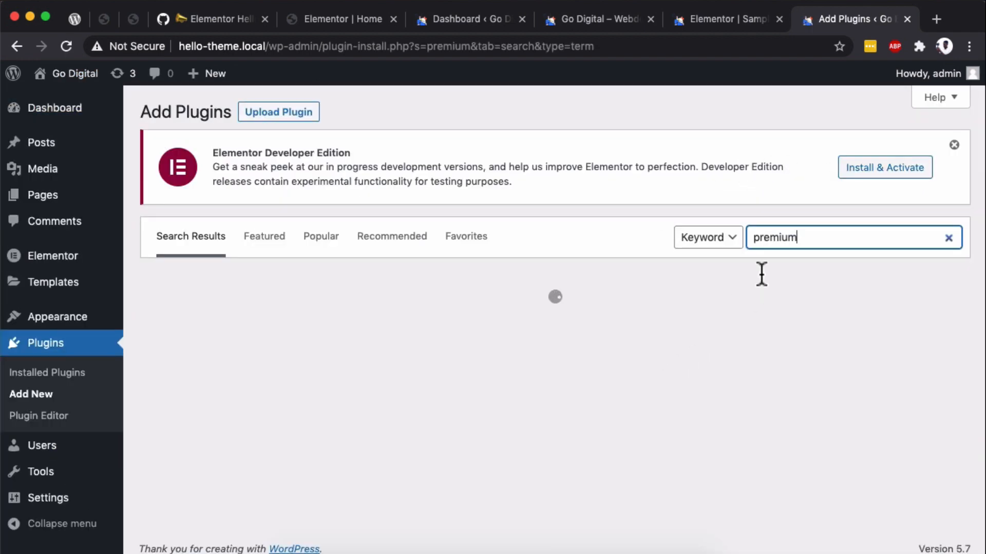
left_click(488, 329)
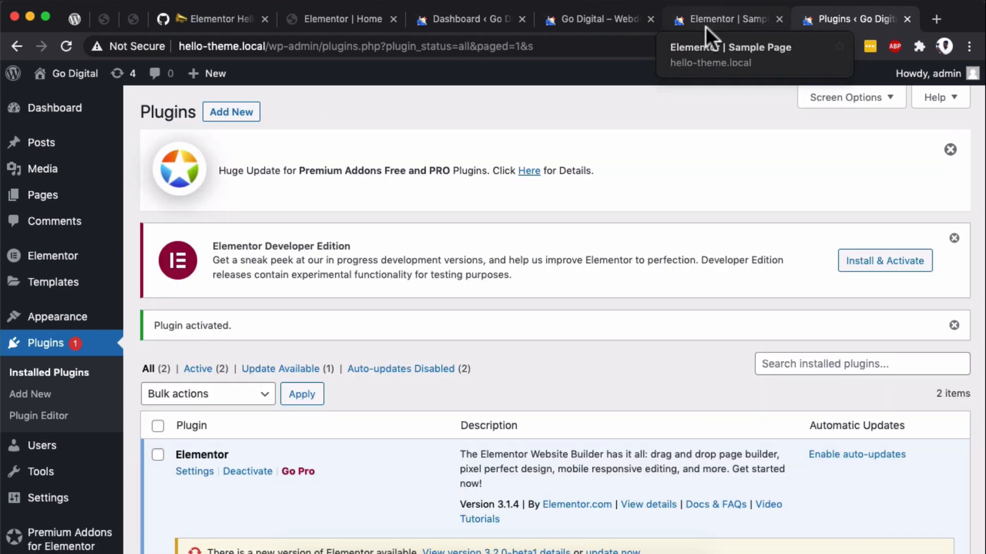
- Reload the page editor, insert the premium Fancy Text hero template and delete the example text section above it
left_click(706, 21)
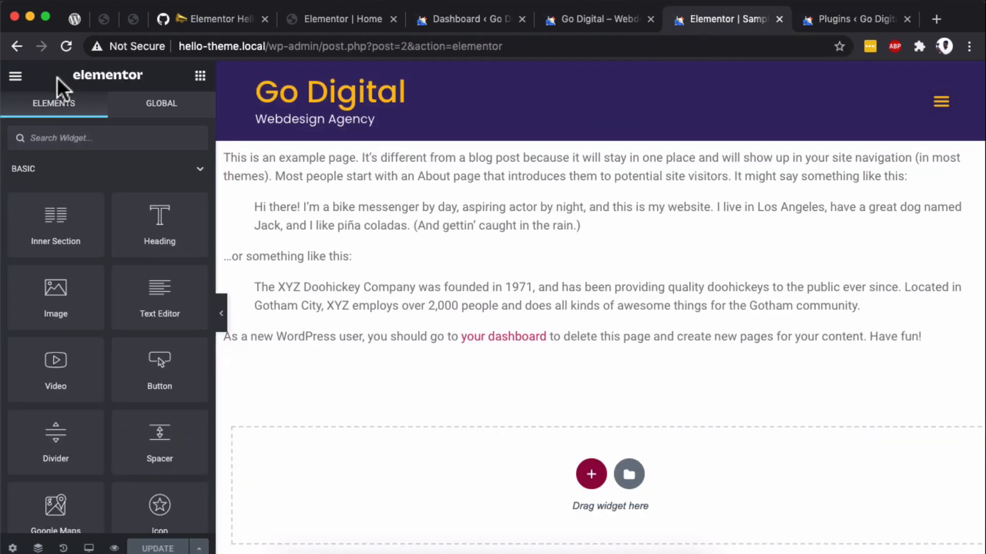
left_click(68, 45)
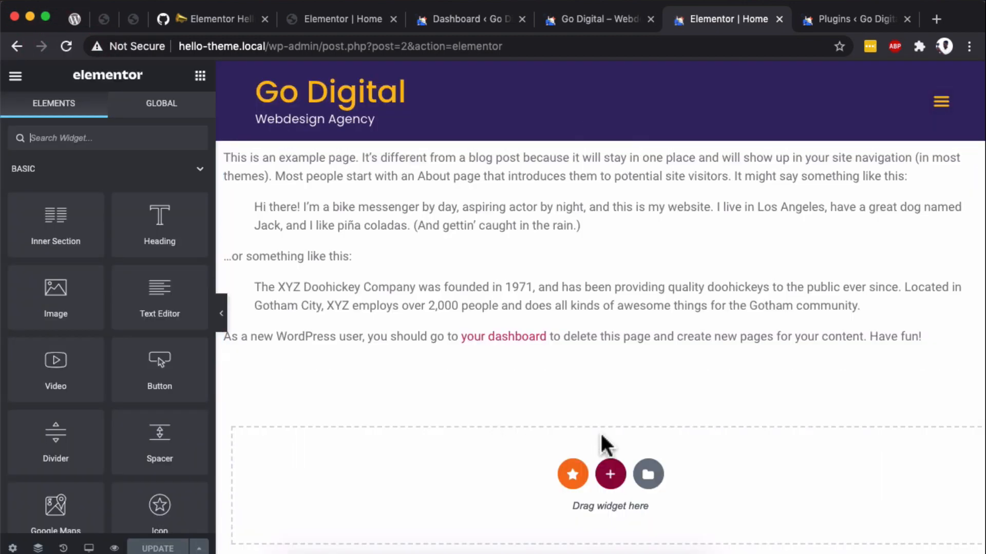
left_click(570, 475)
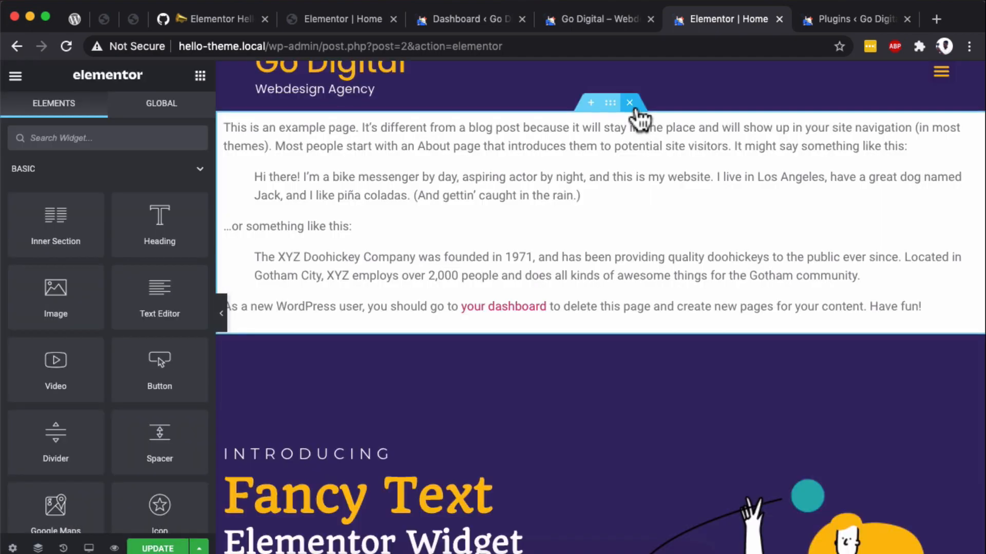
left_click(636, 107)
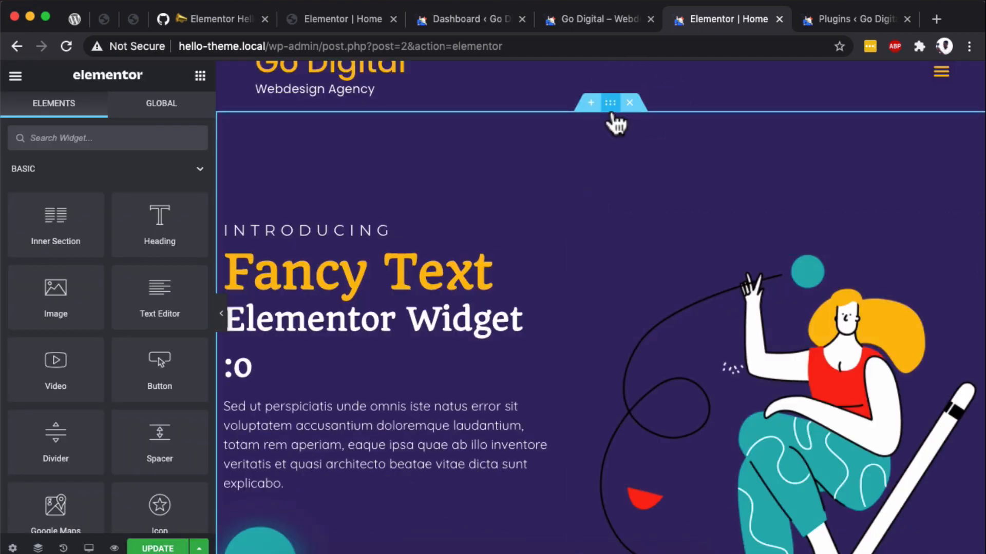
- Set the Fancy Text section's top and bottom padding to 100 px, then update and preview the page
left_click(610, 105)
left_click(190, 127)
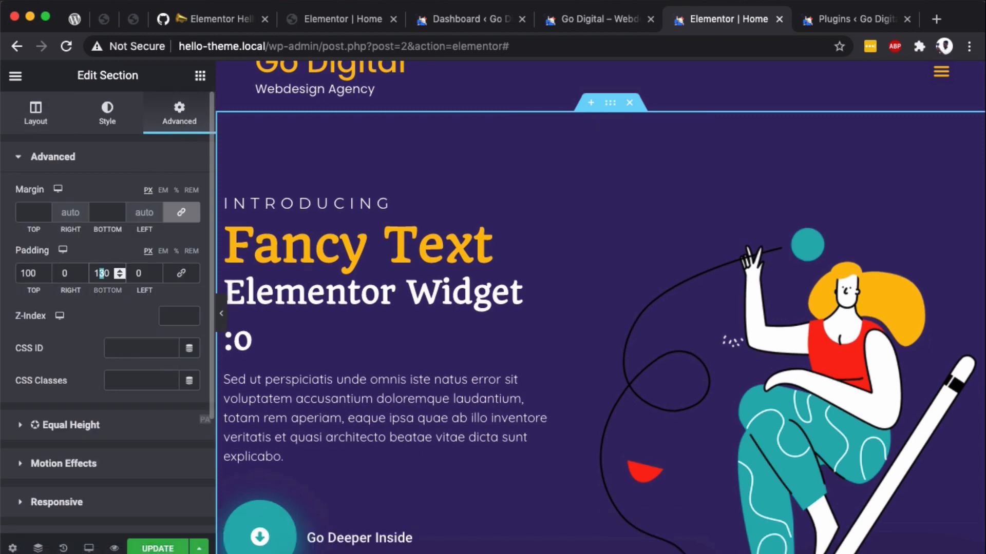
scroll(429, 418, "down", 1)
left_click(149, 549)
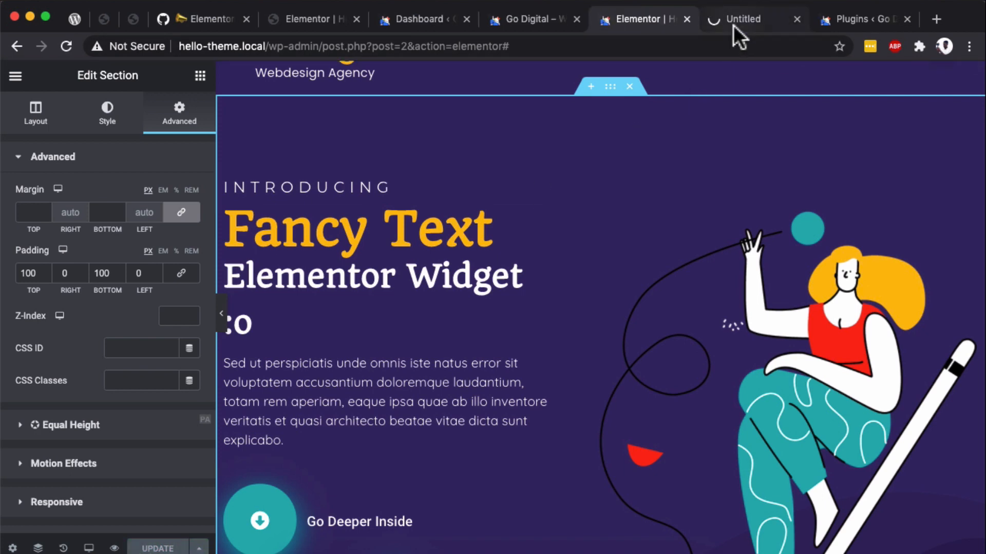
left_click(733, 26)
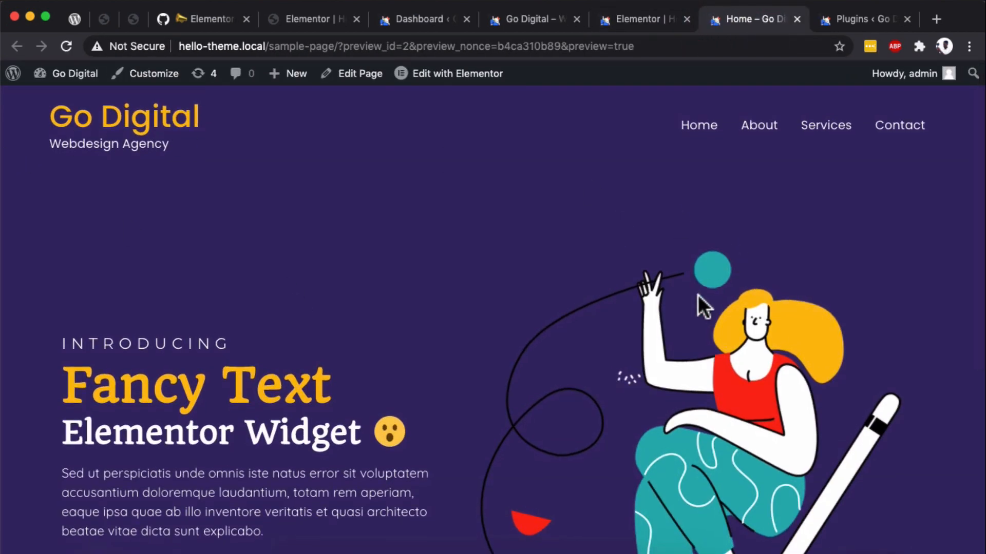
scroll(700, 292, "down", 5)
scroll(436, 202, "down", 5)
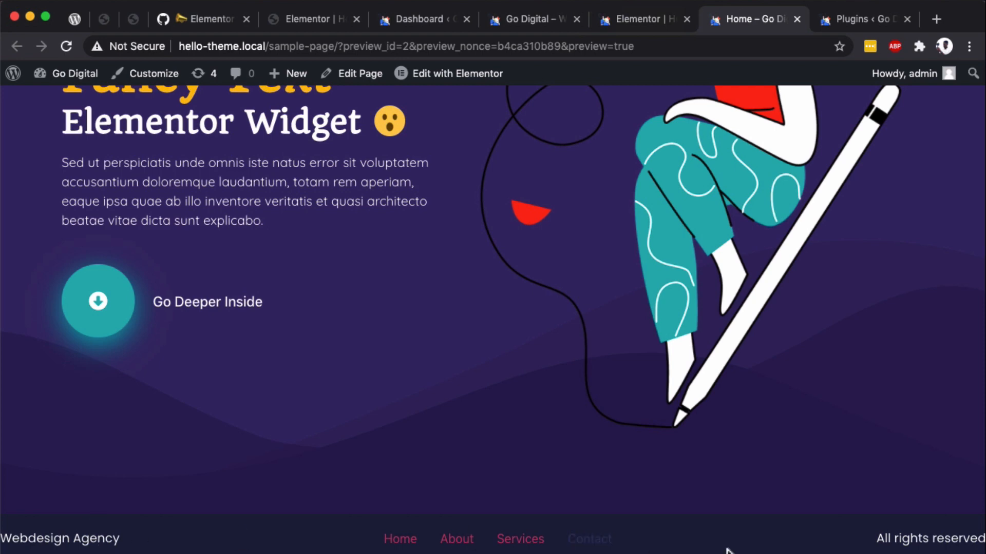
- For the desktop view, set the footer's Gap to 5 percent in the site settings and update them
left_click(632, 26)
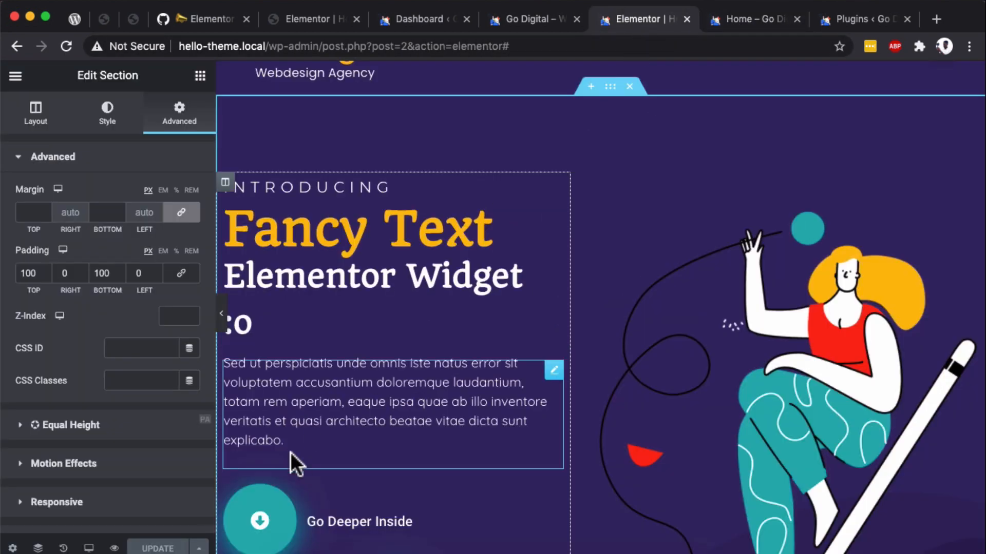
left_click(15, 75)
left_click(68, 150)
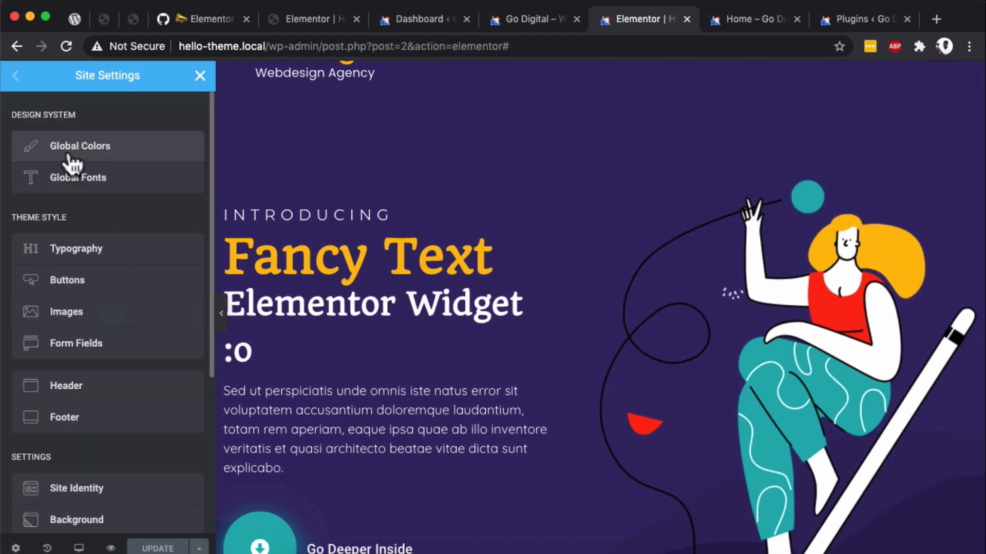
left_click(83, 412)
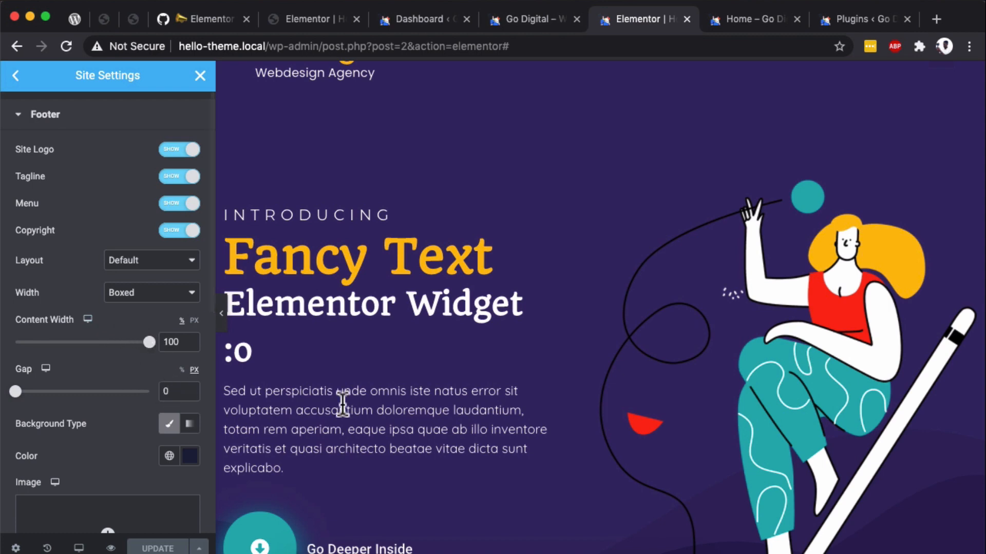
scroll(341, 398, "down", 4)
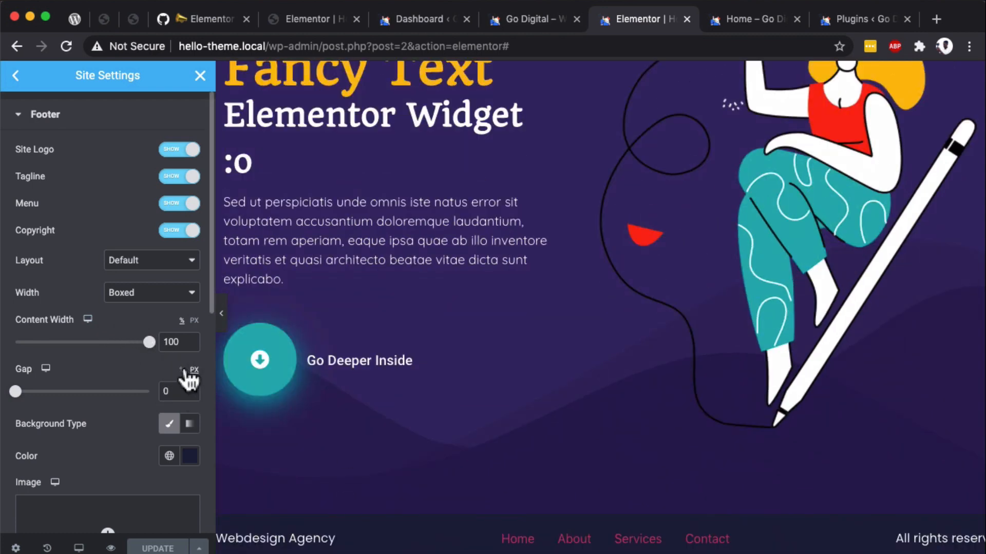
double_click(172, 392)
type("5")
left_click(157, 548)
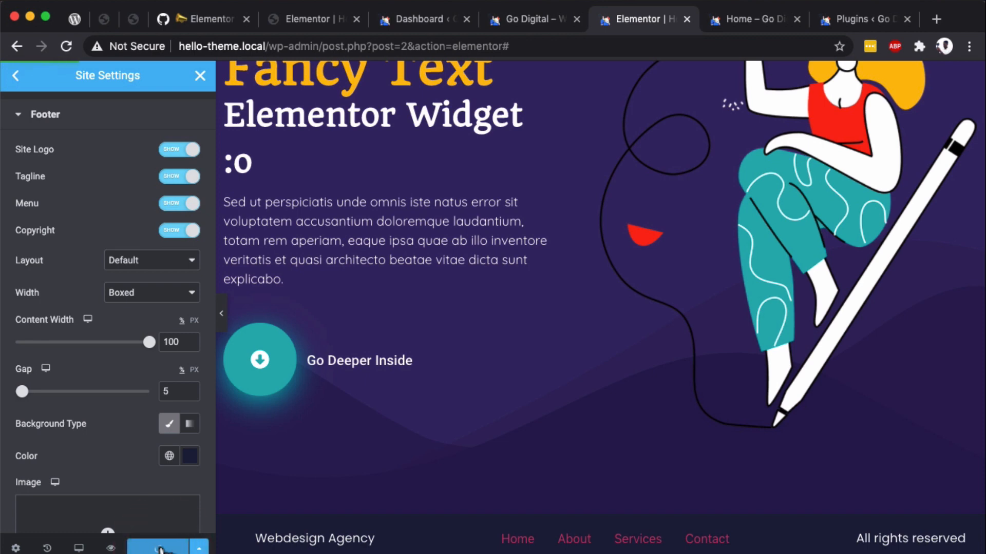
- Examine the live home page's header, hero section and footer at full browser width and at a narrow mobile width
left_click(753, 21)
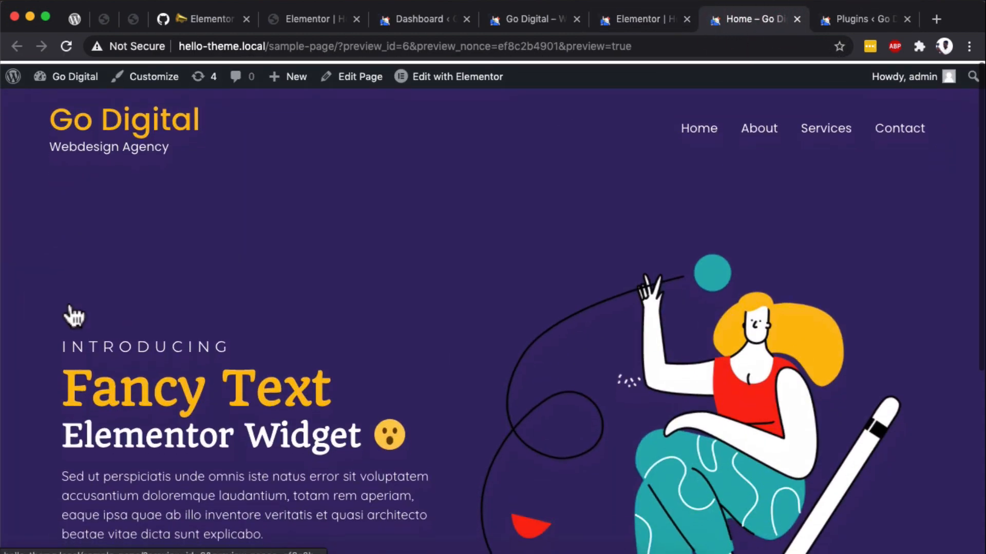
scroll(69, 301, "down", 6)
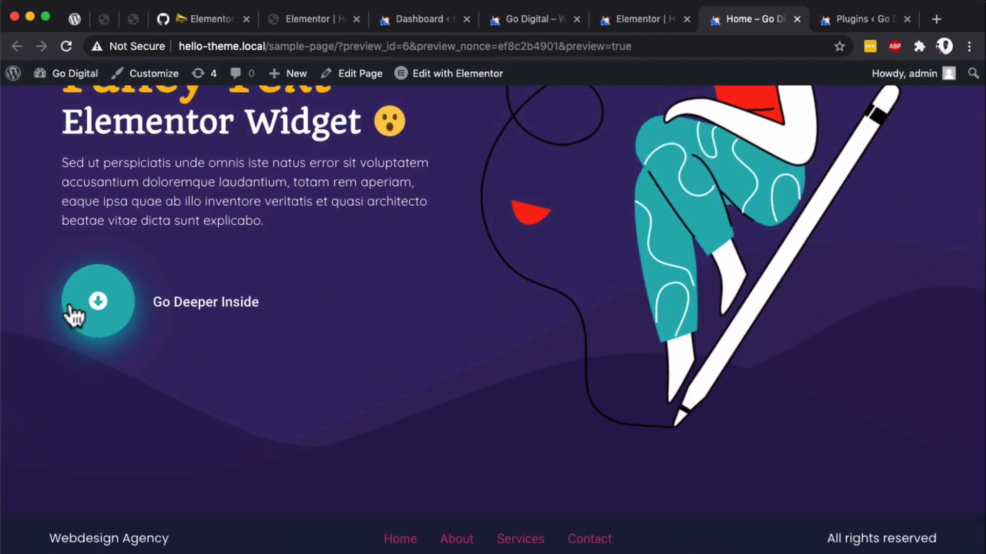
scroll(69, 301, "up", 6)
scroll(69, 301, "down", 6)
scroll(69, 301, "up", 6)
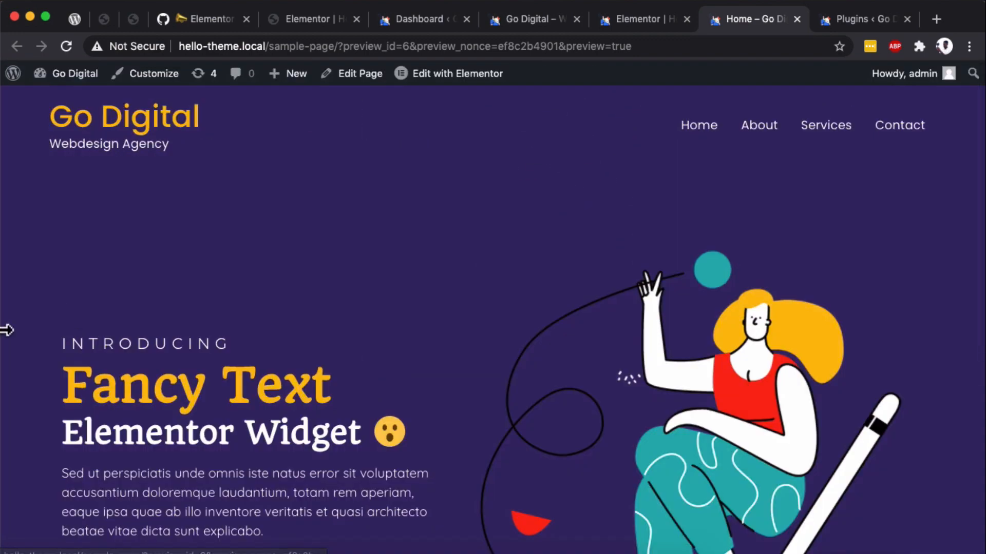
left_click_drag(7, 330, 602, 229)
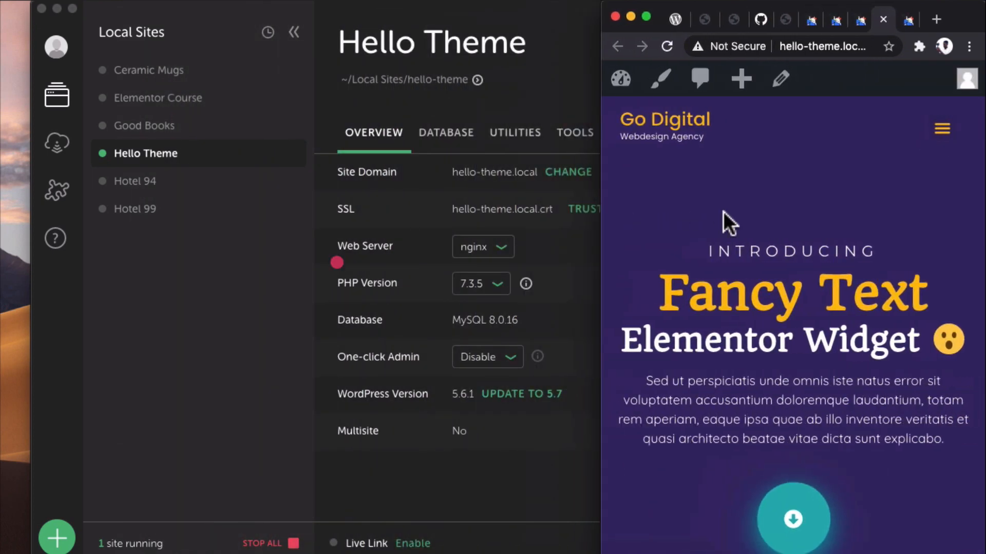
scroll(686, 259, "down", 15)
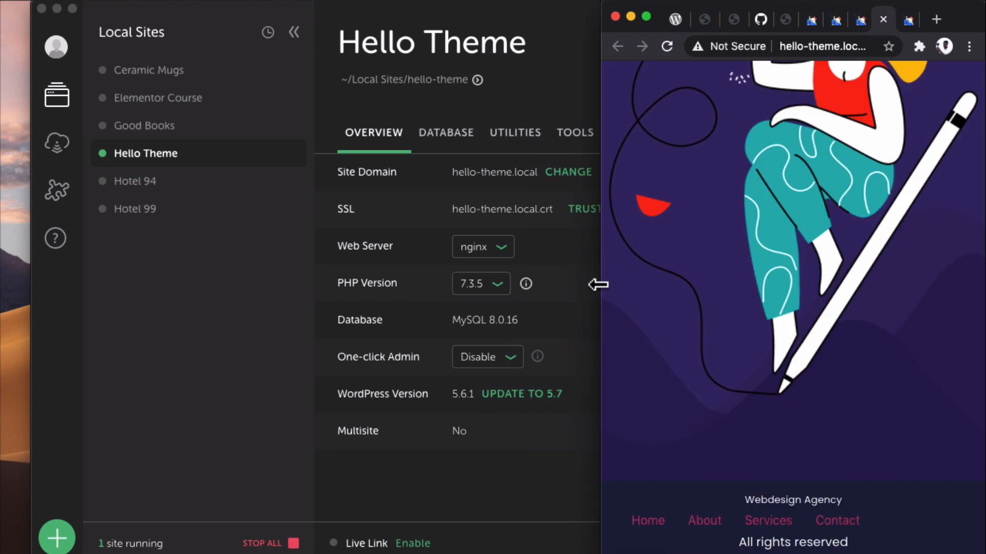
left_click_drag(598, 284, 1, 281)
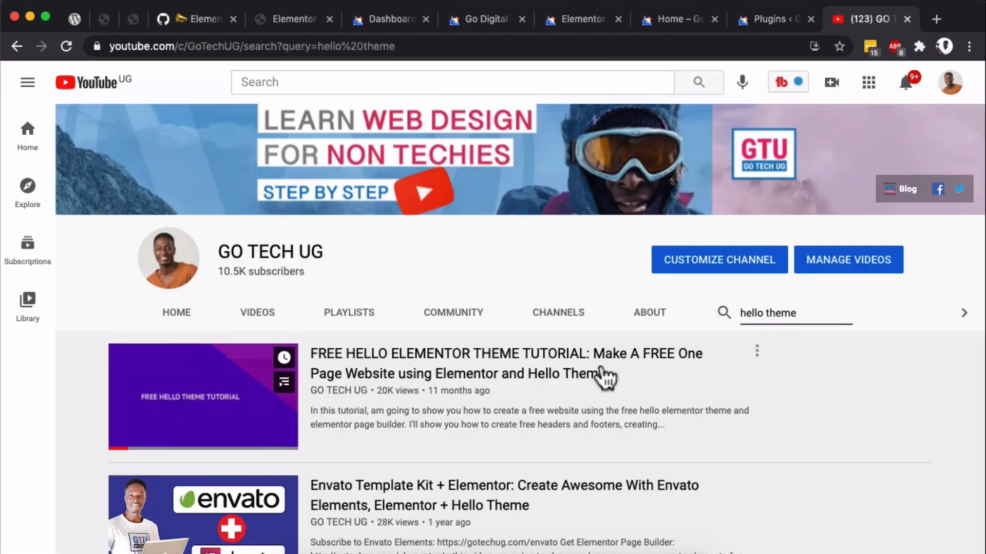
- Open the YouTube video FREE HELLO ELEMENTOR THEME TUTORIAL, pause its playback and view the details below it
left_click(598, 366)
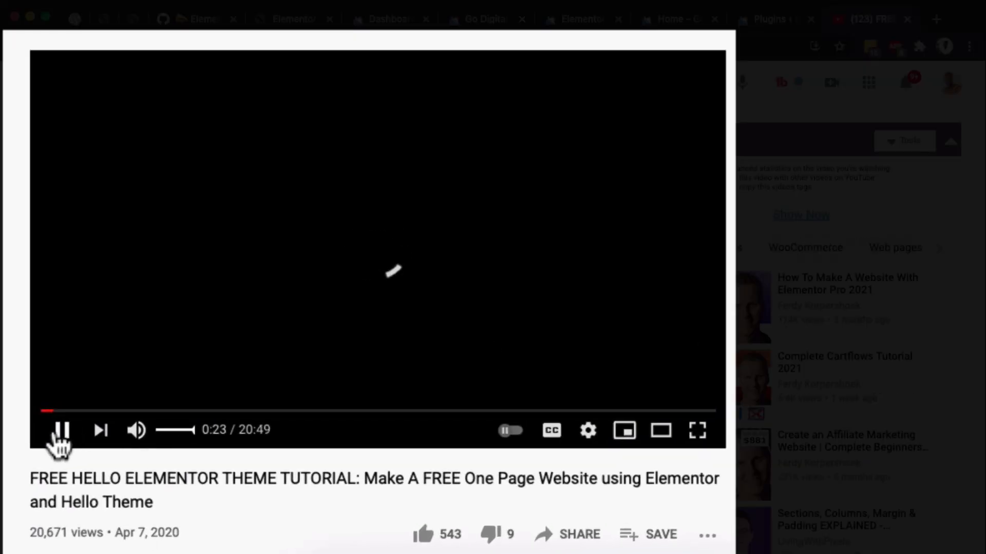
left_click(60, 431)
scroll(196, 461, "down", 1)
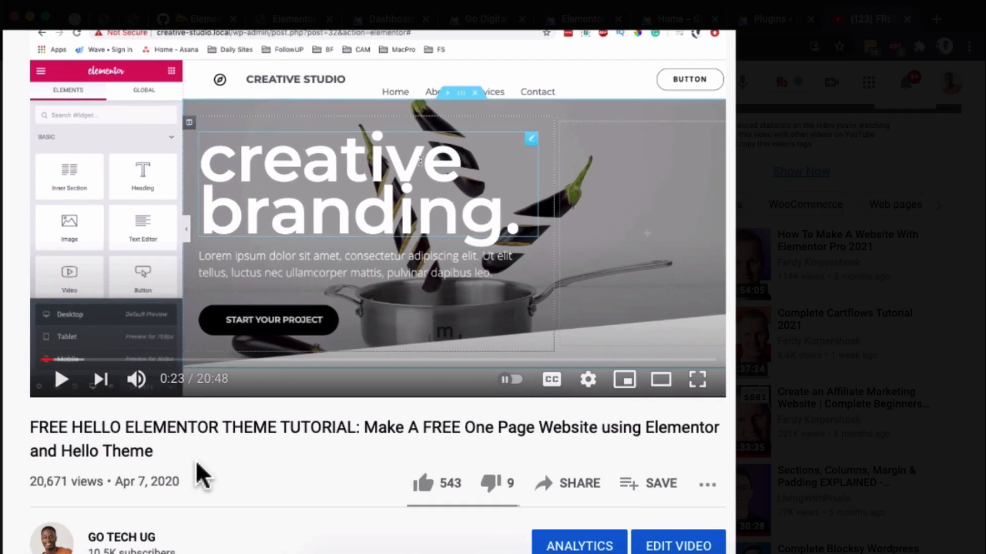